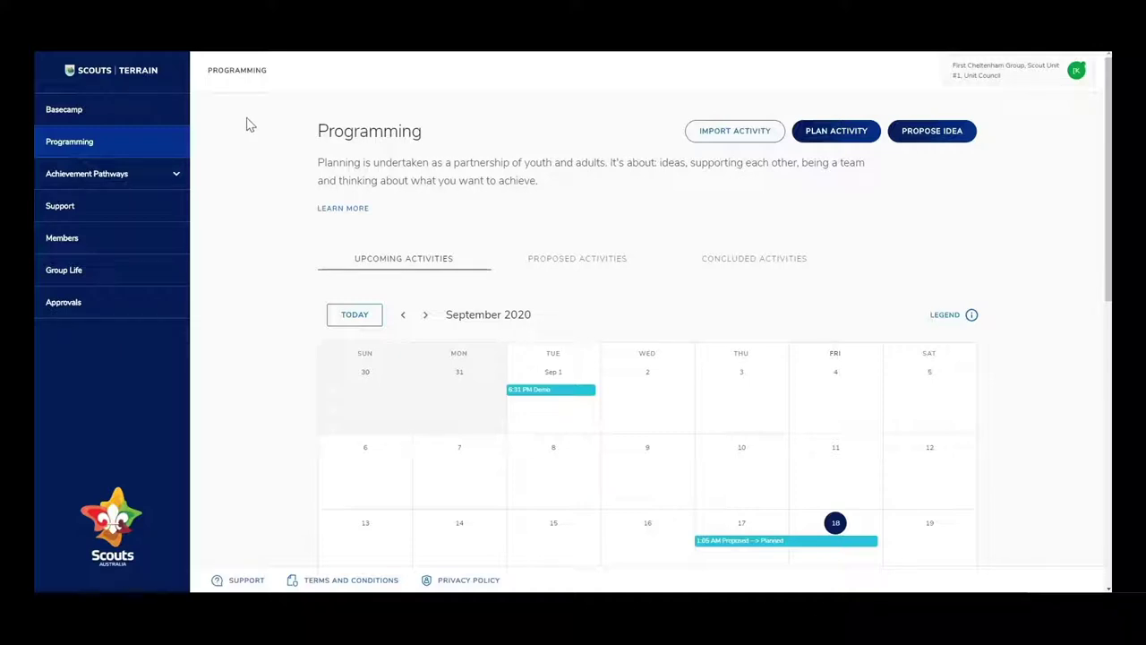
Scroll down the Programming page and back up to the top.
scroll(249, 135, down, 10)
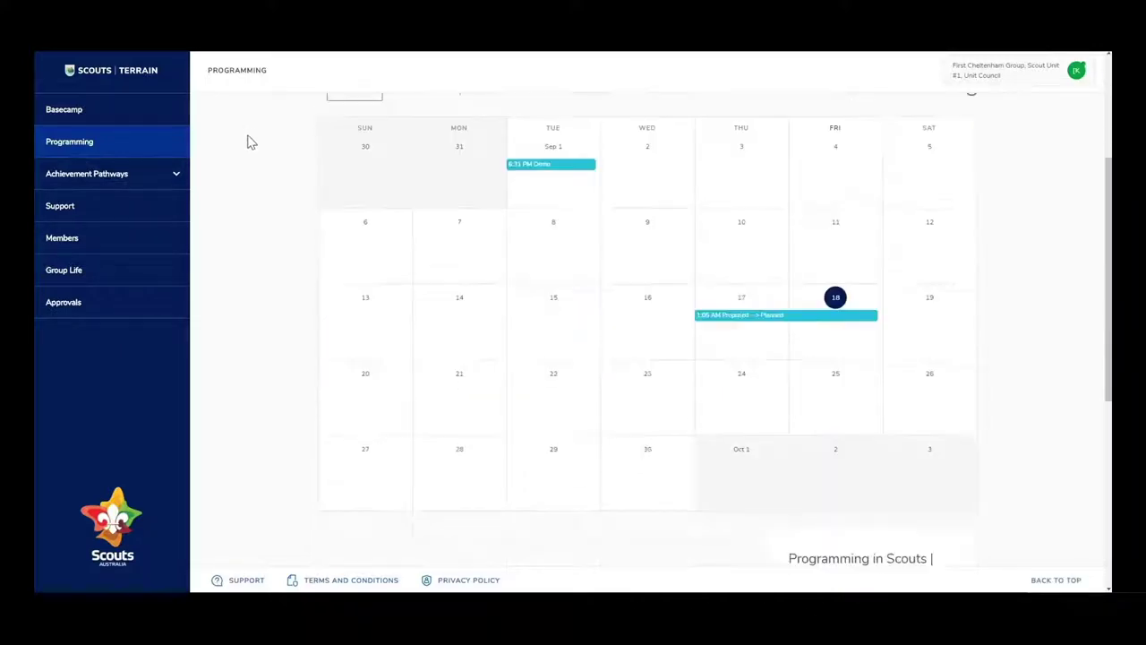
scroll(247, 143, down, 3)
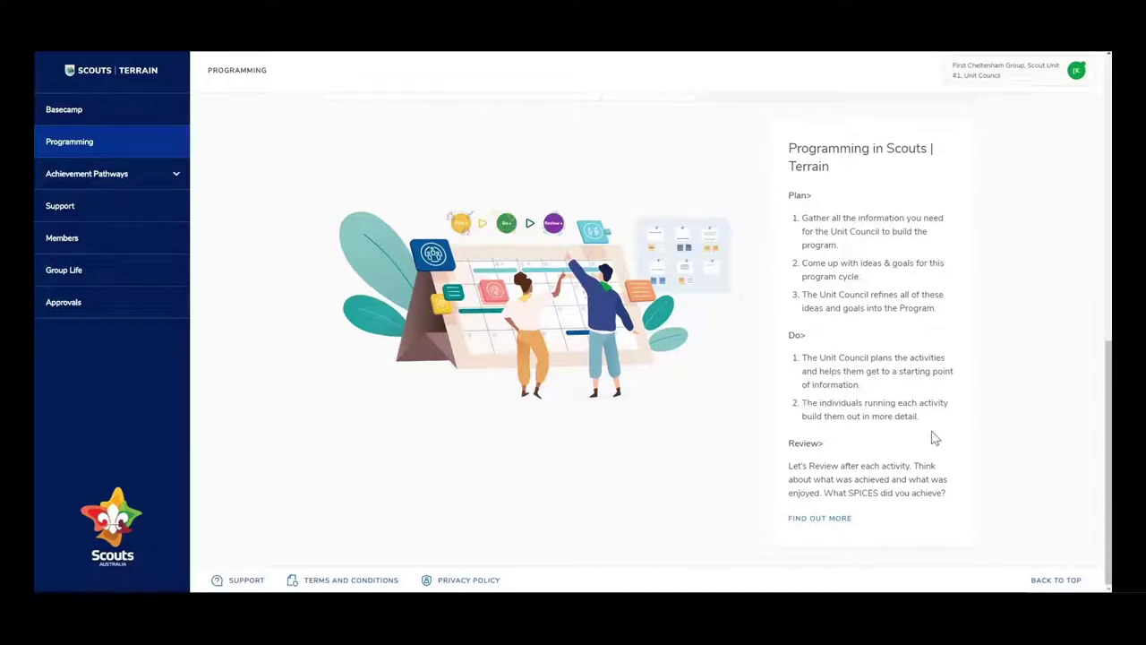
scroll(814, 437, up, 4)
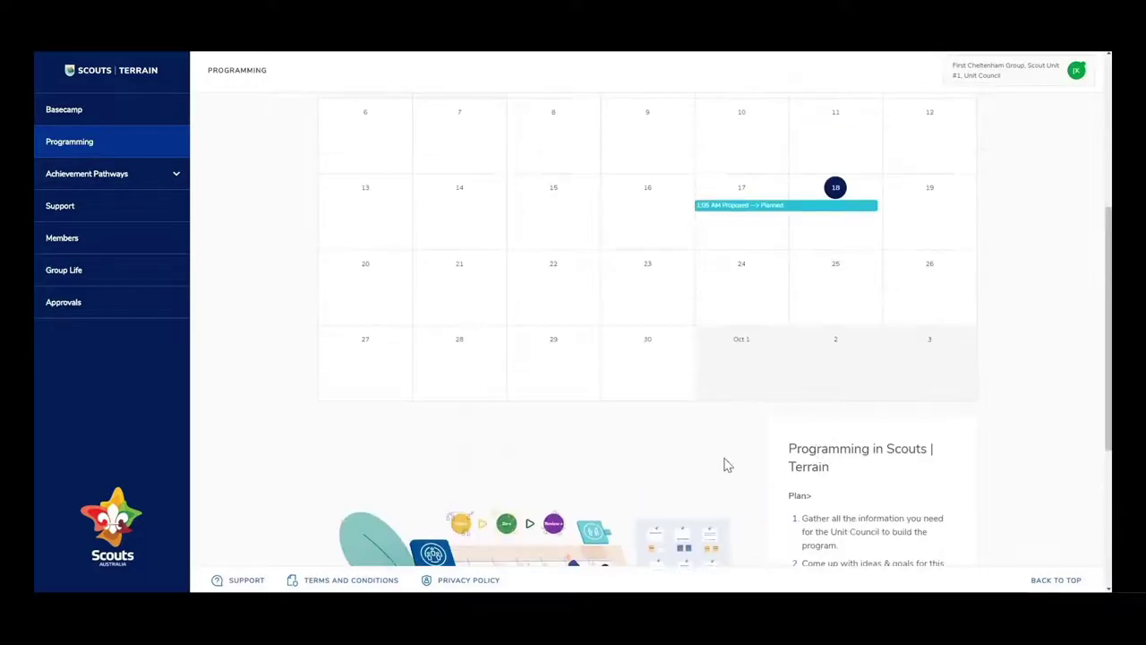
scroll(295, 443, up, 5)
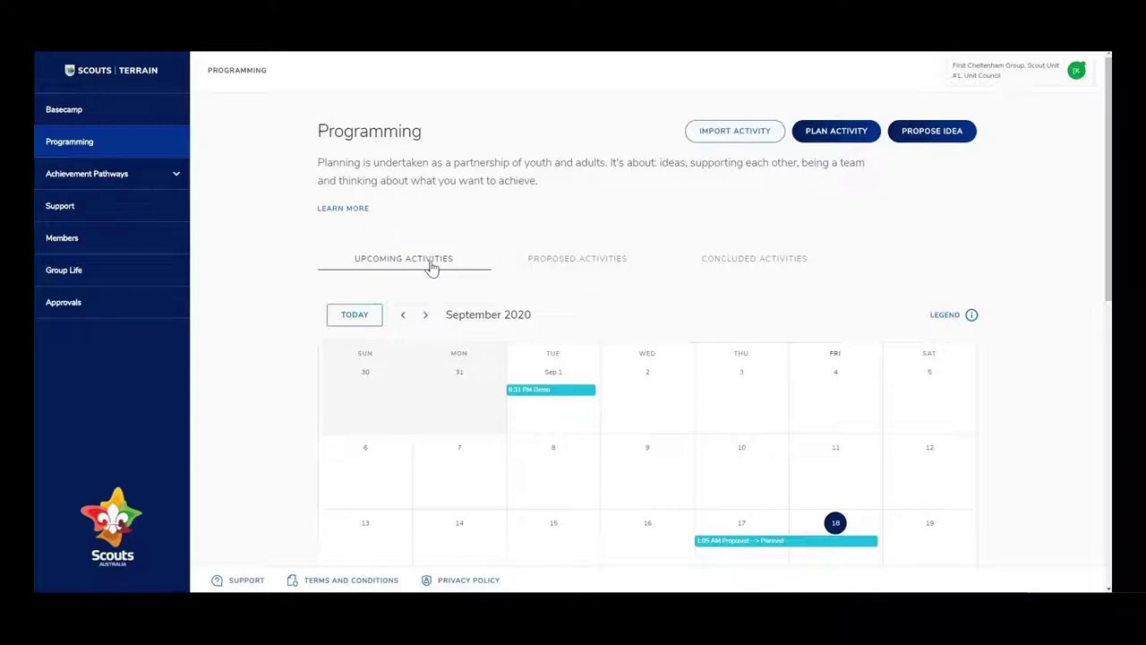
Browse the Proposed and Concluded Activities lists, then return to the Upcoming Activities calendar.
click(540, 263)
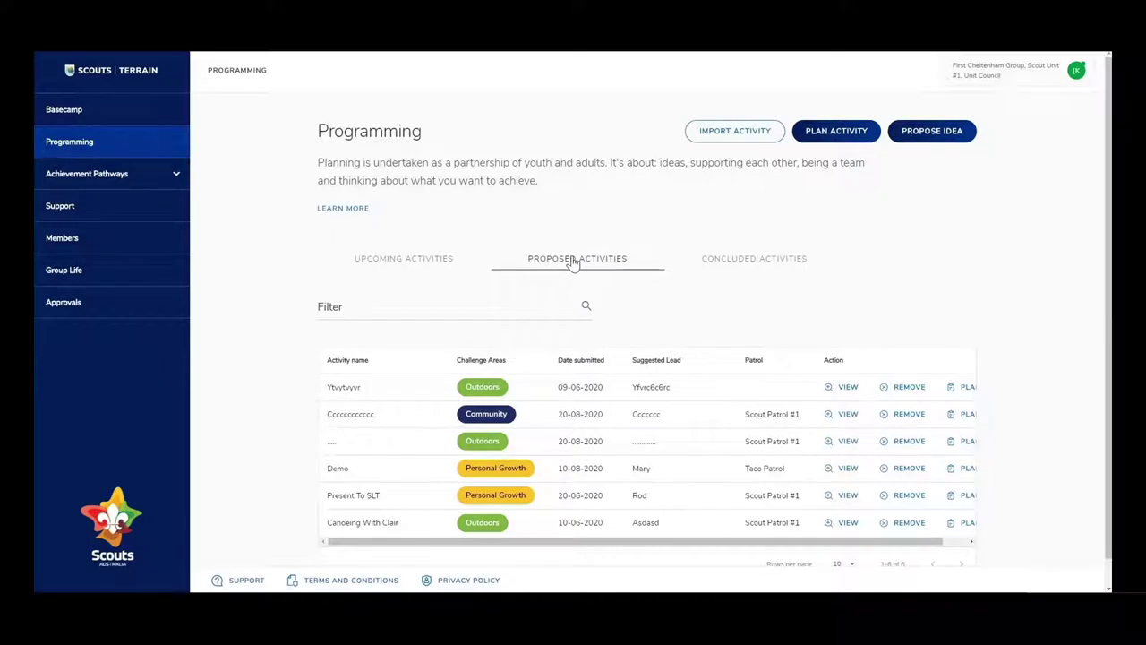
click(737, 261)
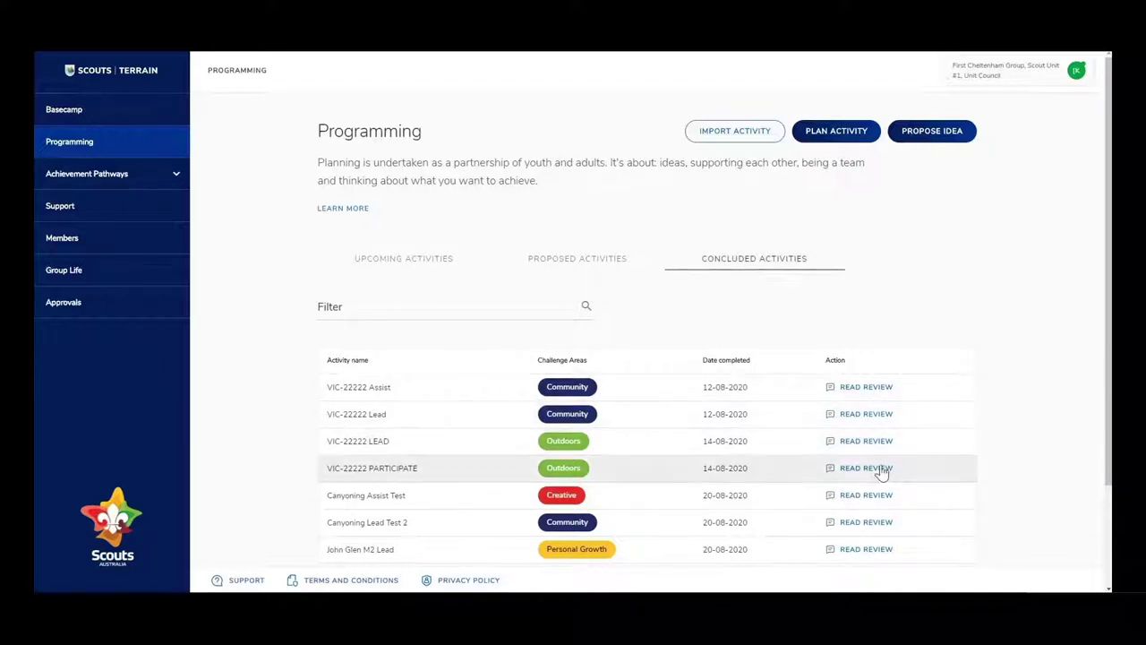
scroll(878, 501, down, 1)
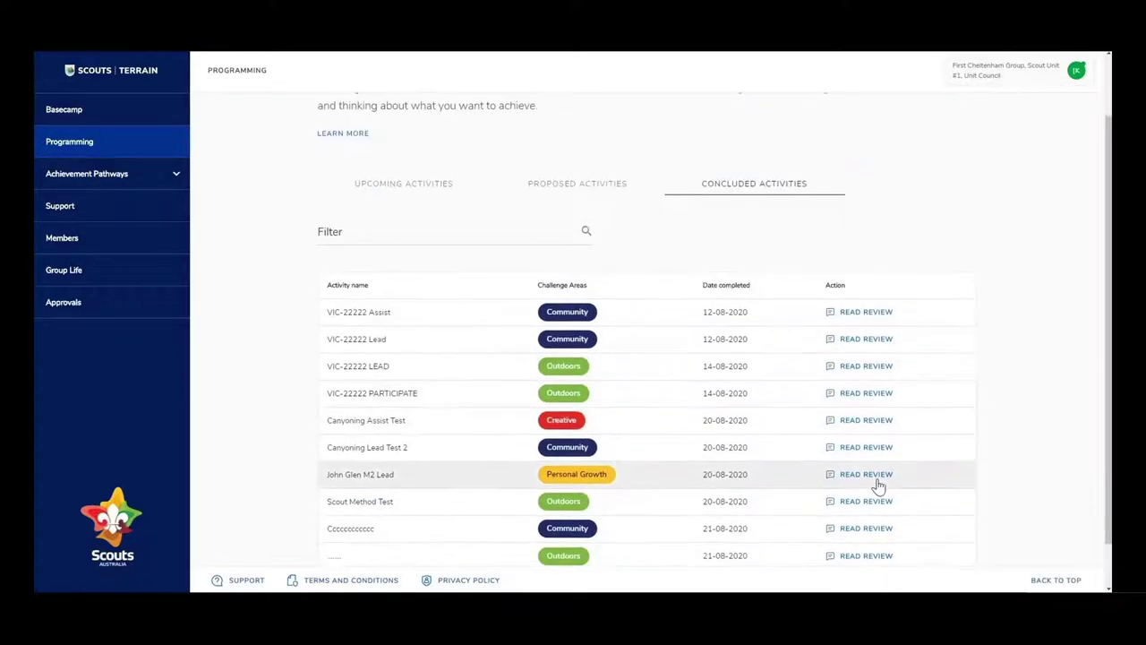
scroll(878, 484, up, 1)
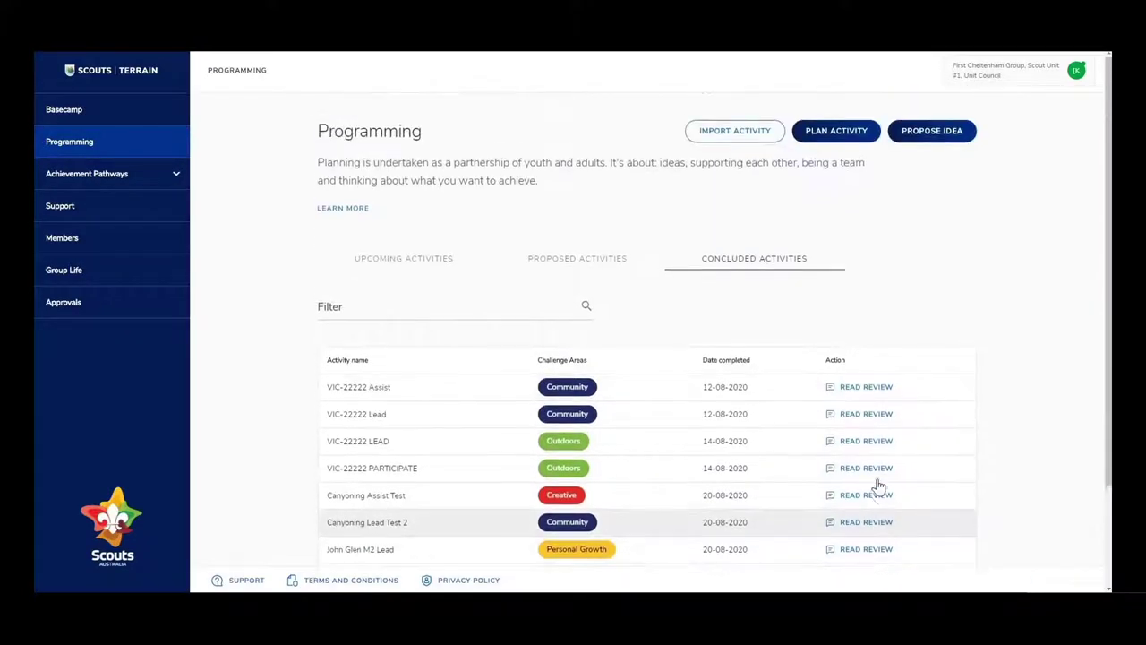
click(406, 259)
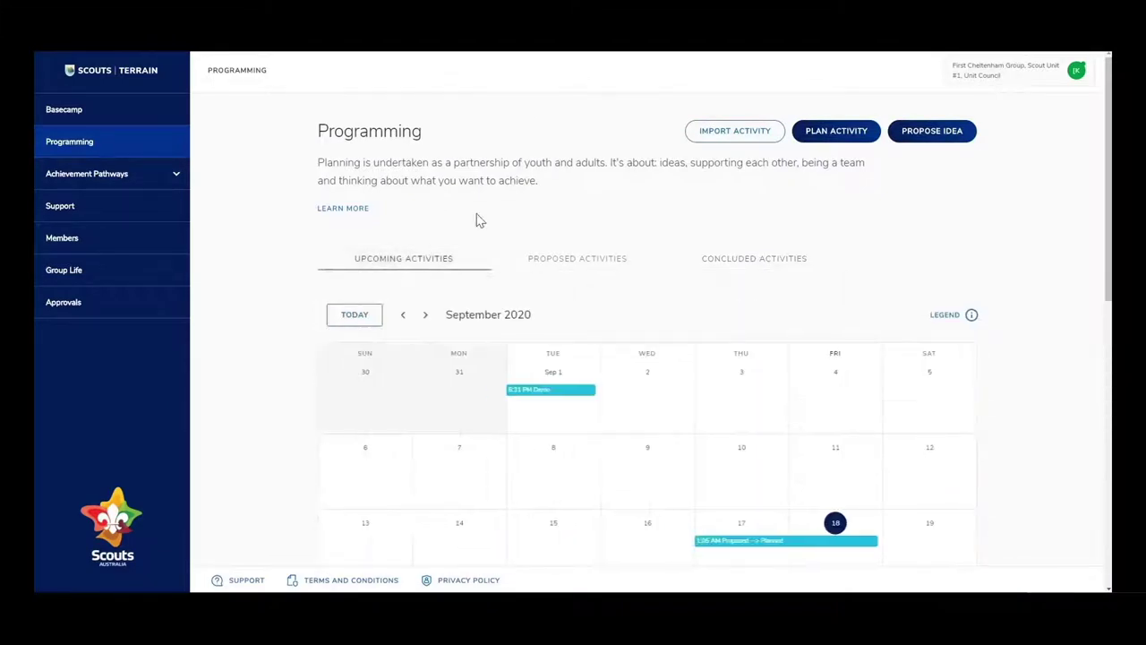
scroll(406, 217, down, 1)
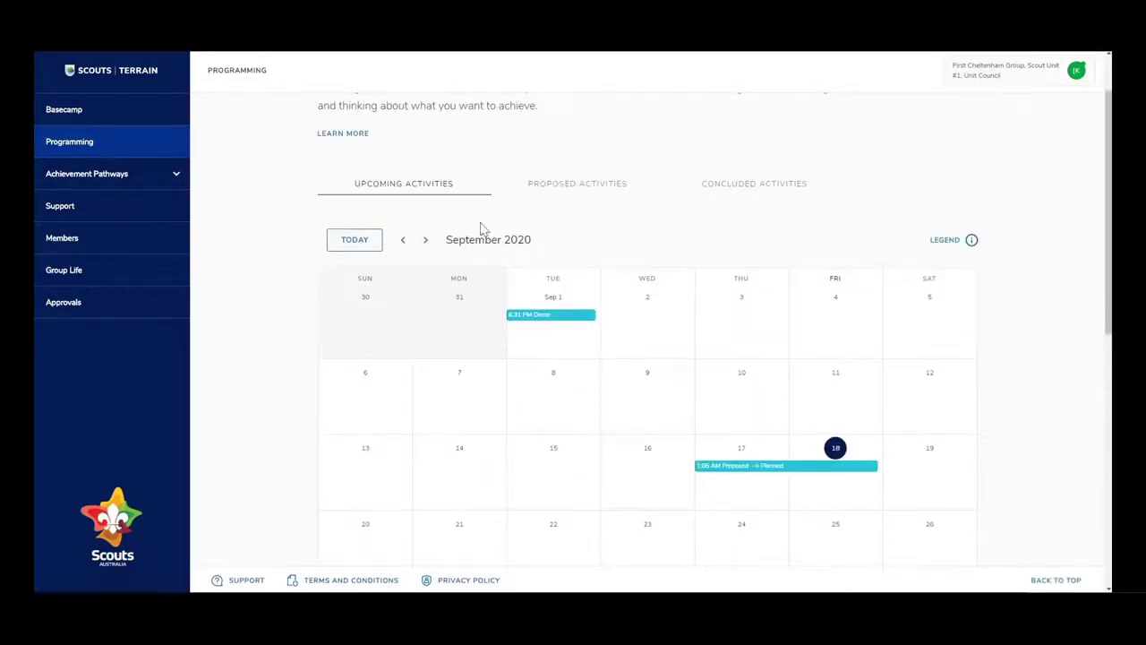
click(426, 242)
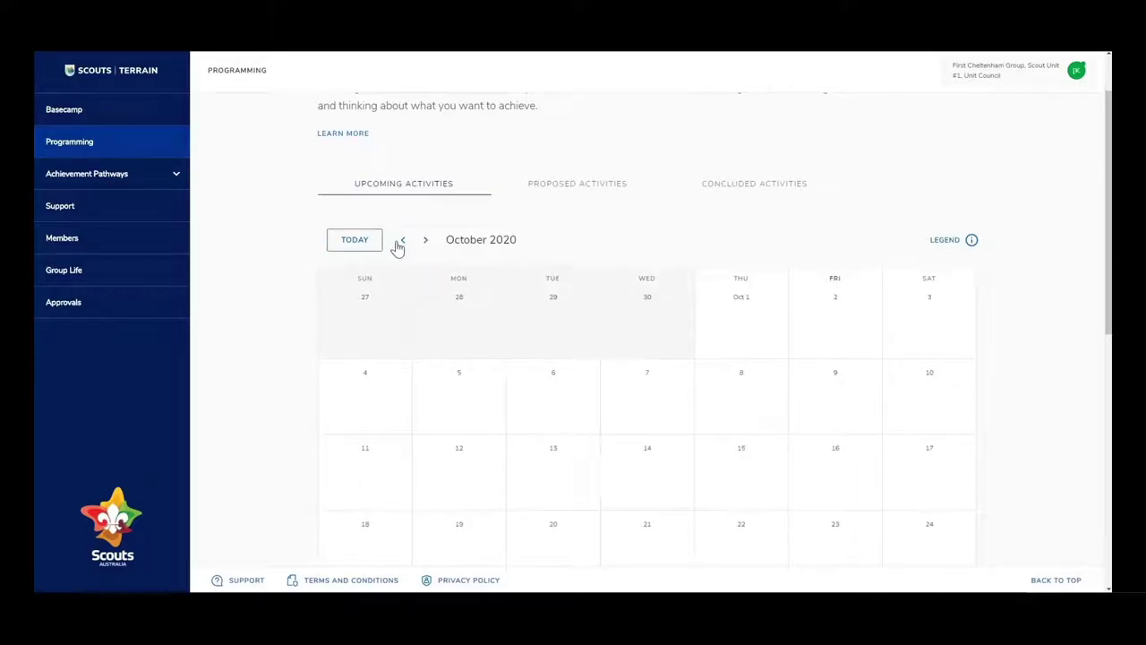
click(403, 241)
click(355, 250)
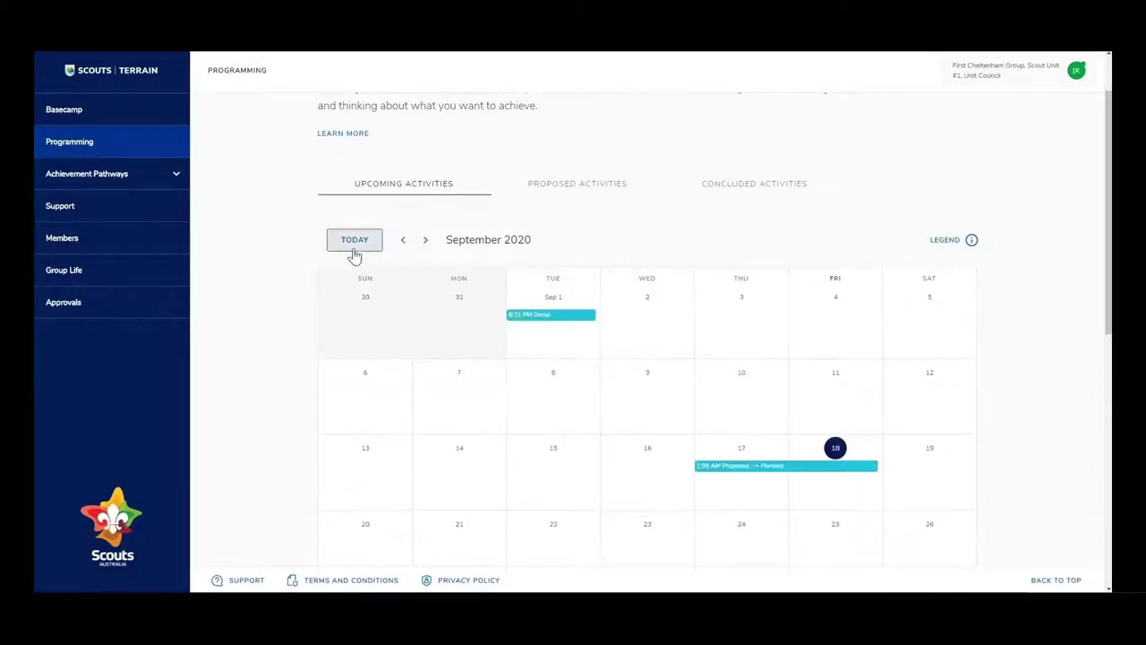
scroll(655, 259, down, 2)
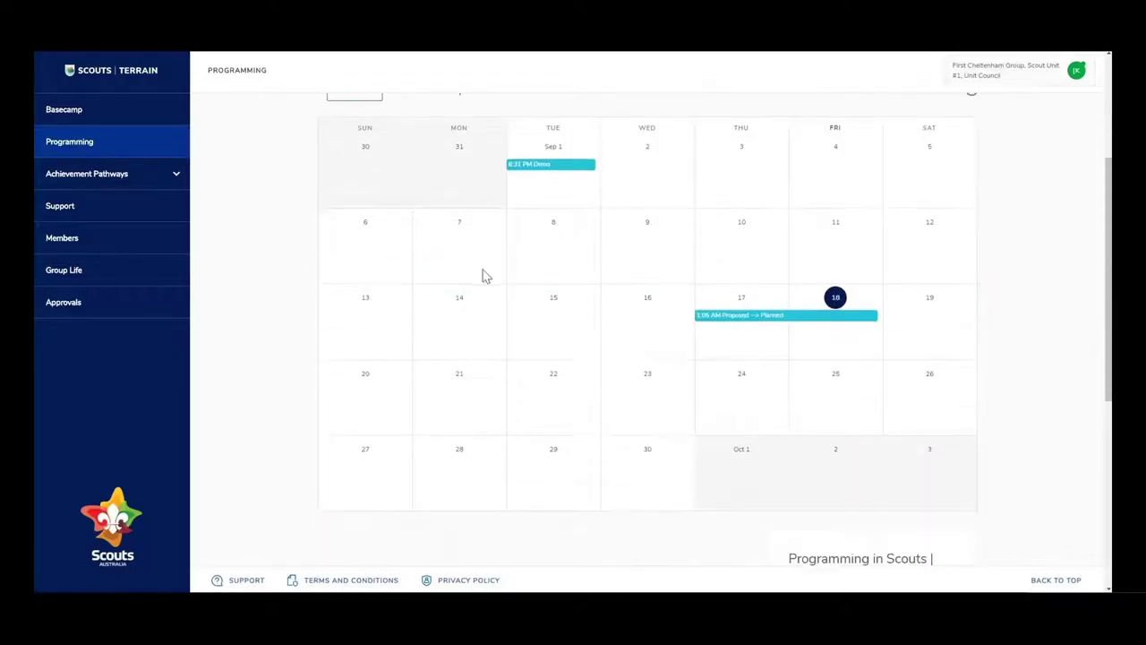
click(835, 298)
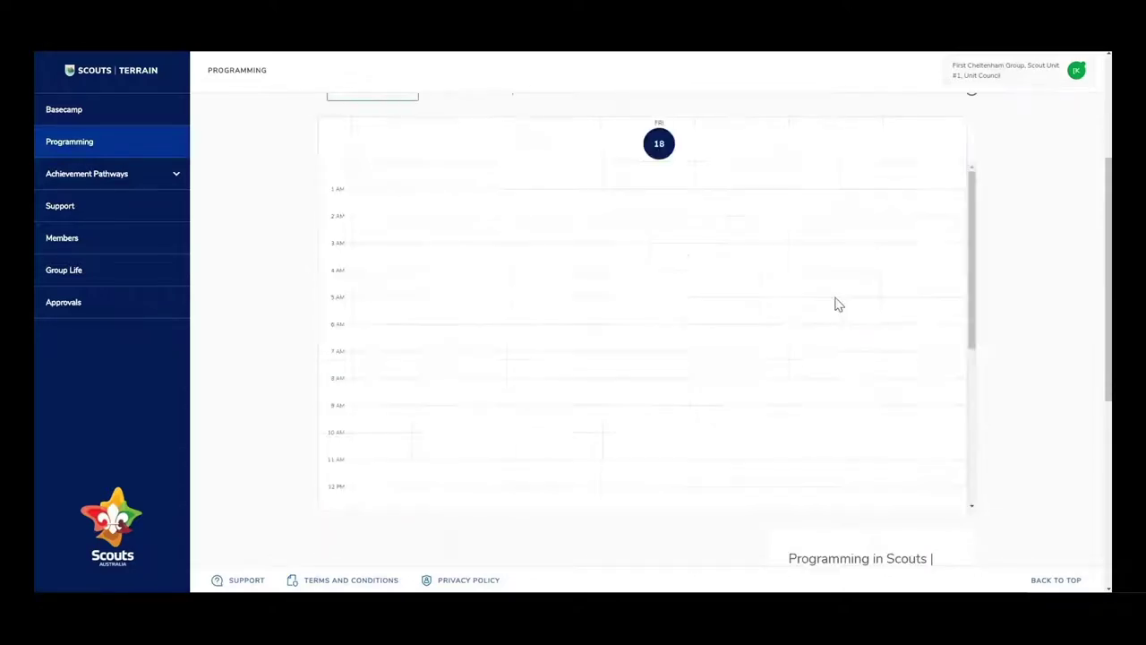
scroll(452, 268, down, 3)
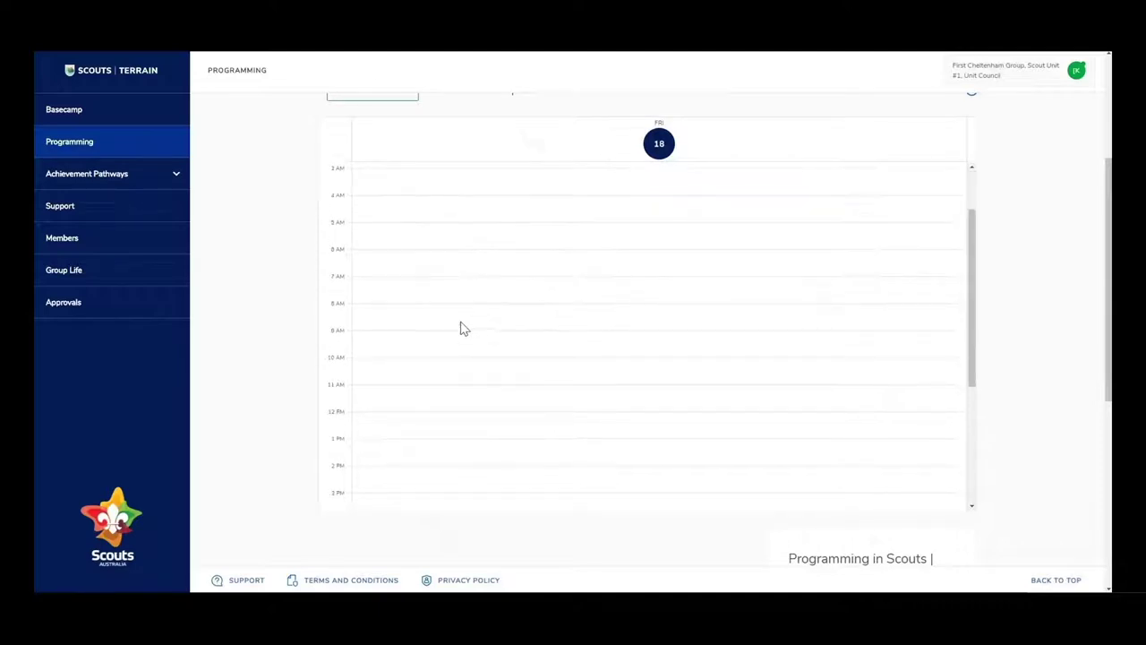
scroll(464, 334, down, 4)
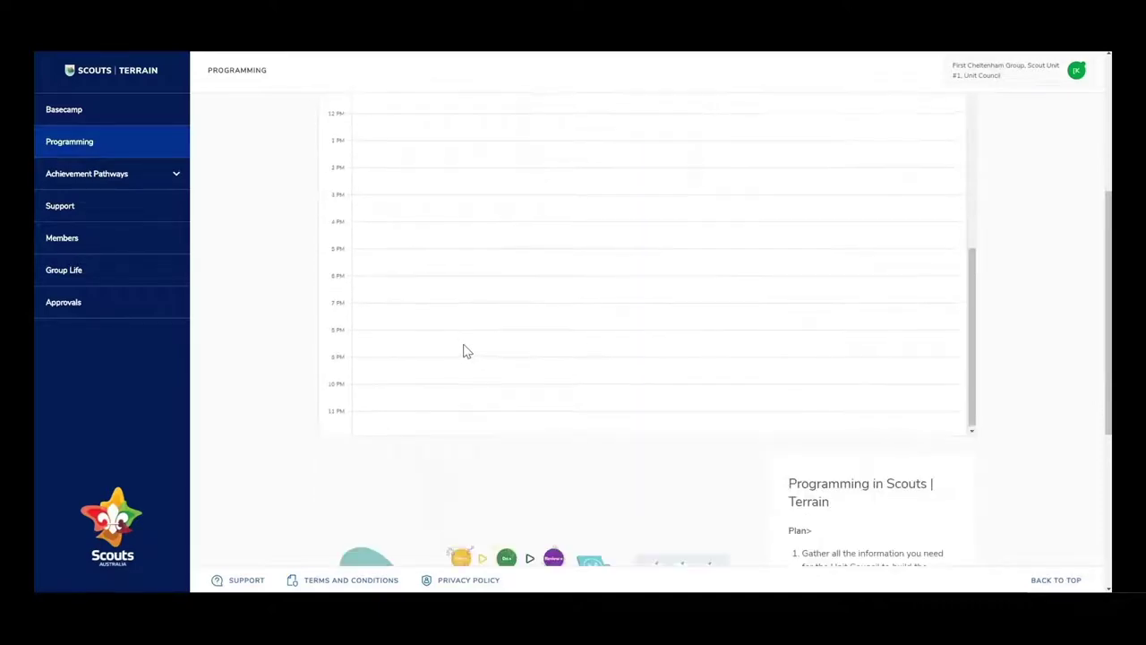
scroll(464, 351, up, 2)
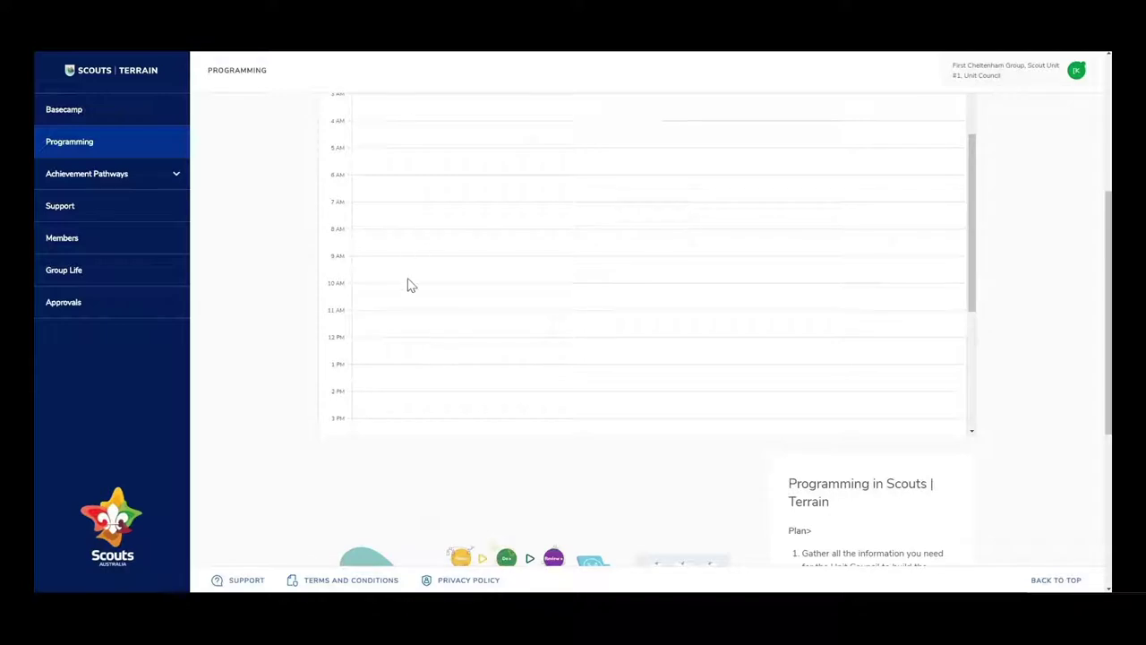
scroll(409, 283, up, 2)
scroll(337, 269, up, 5)
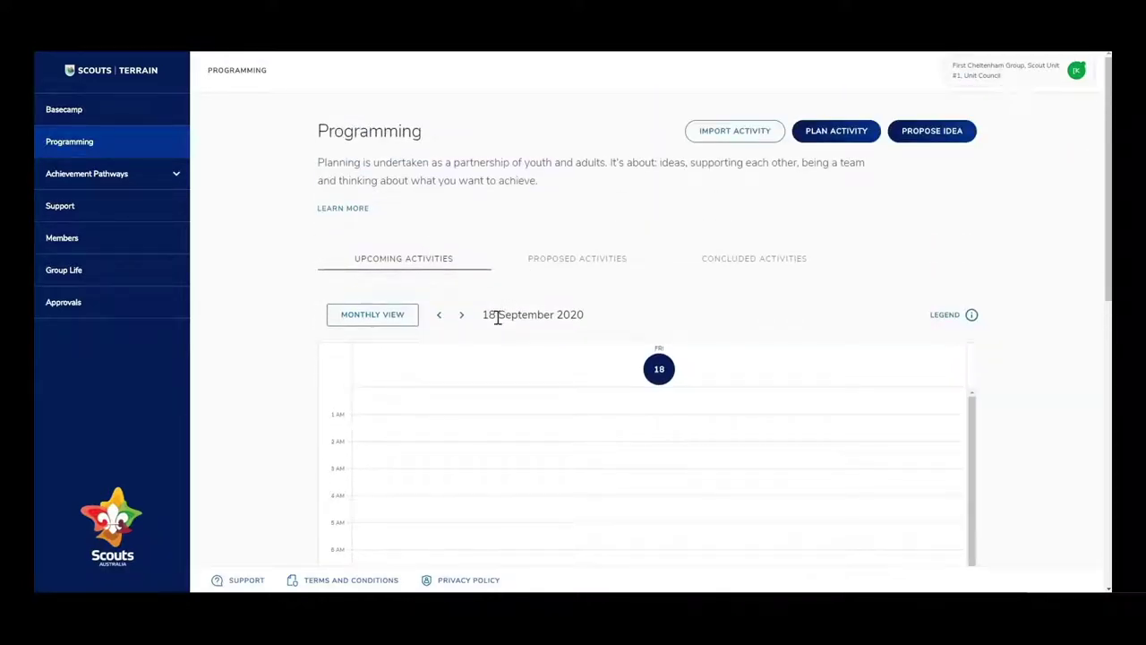
click(371, 321)
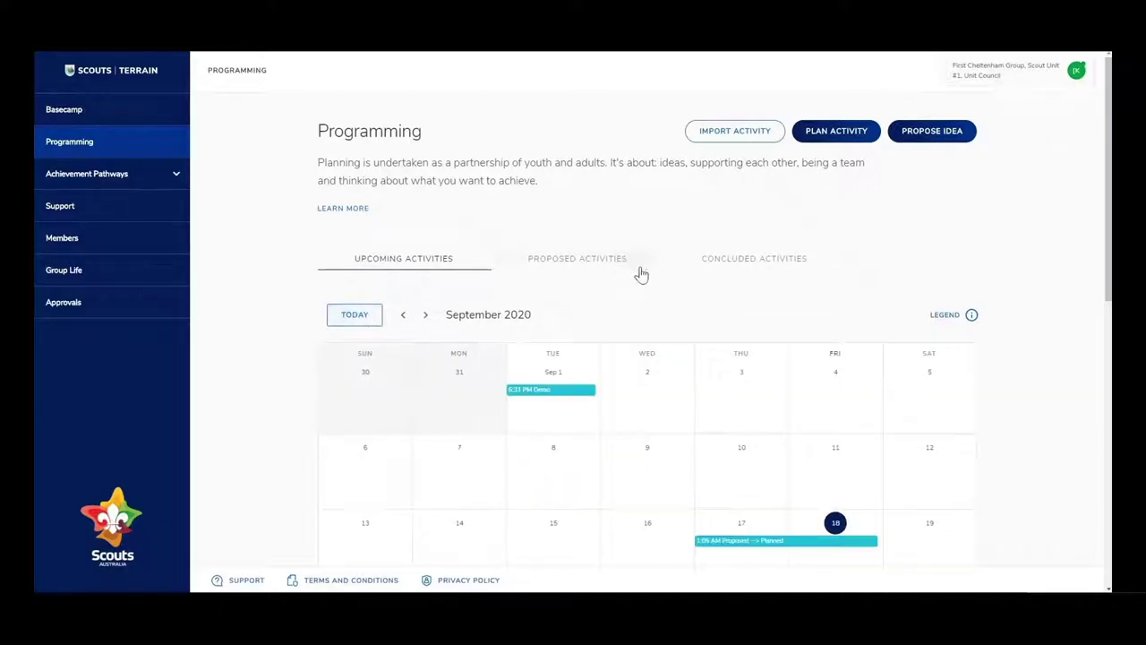
click(972, 317)
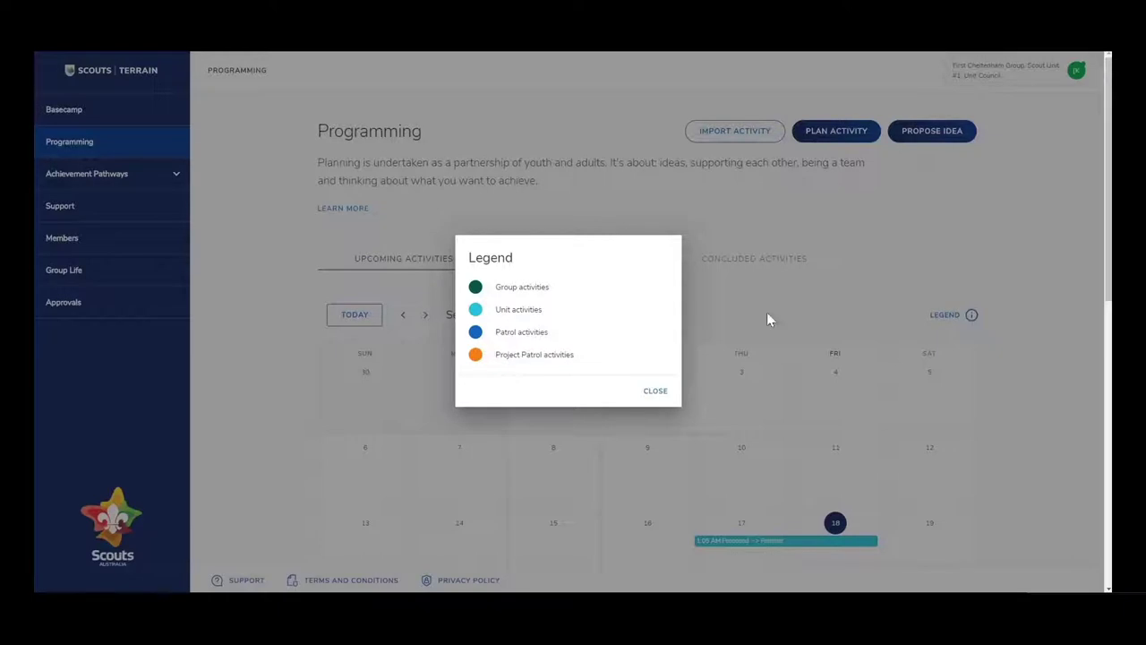
click(655, 392)
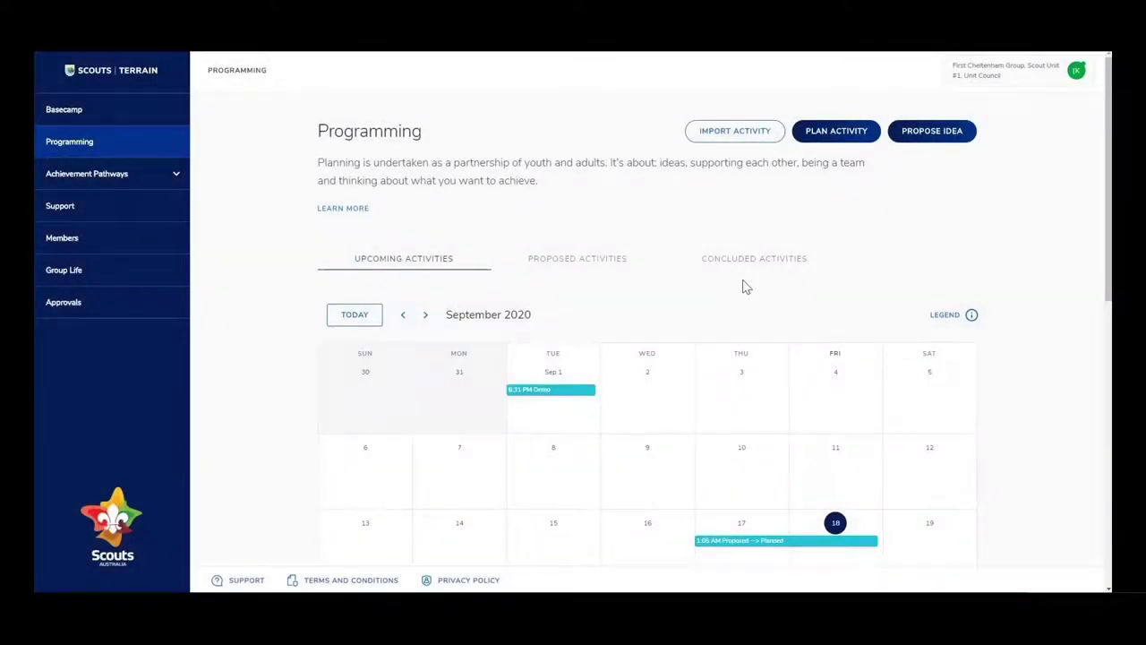
scroll(742, 287, down, 3)
scroll(741, 292, down, 3)
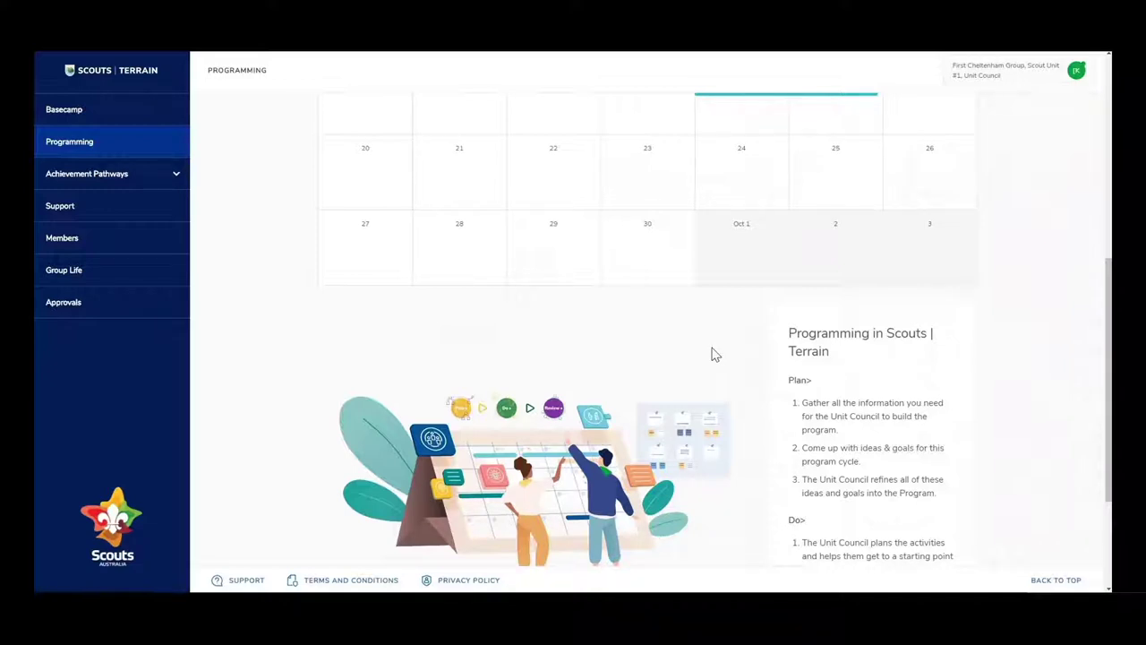
scroll(714, 355, up, 5)
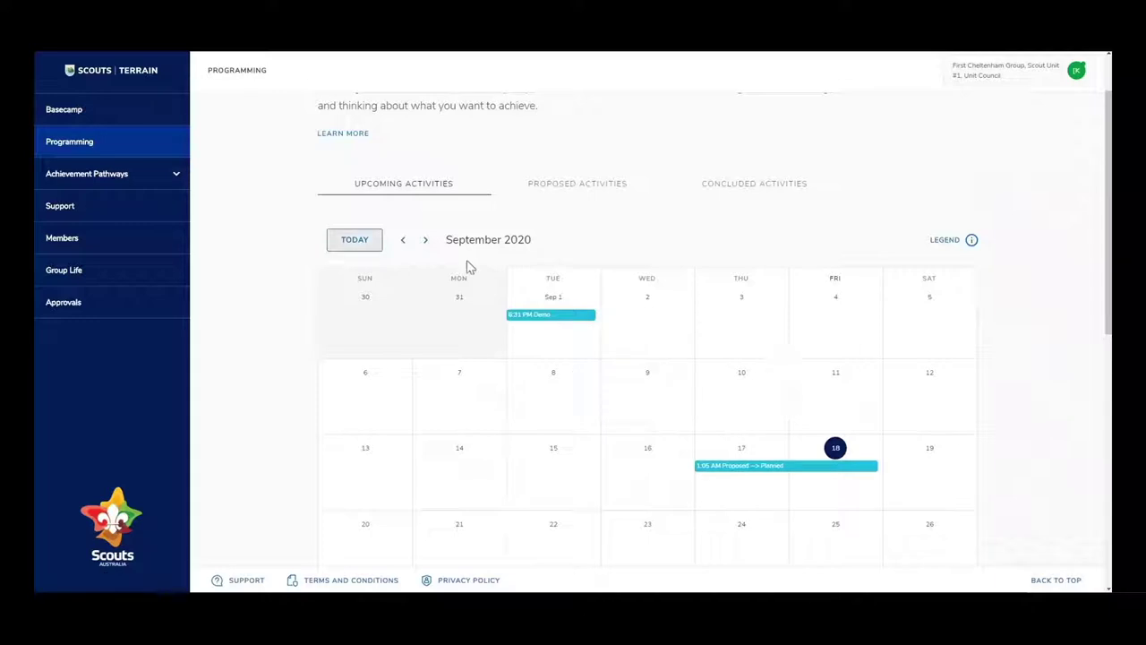
click(427, 242)
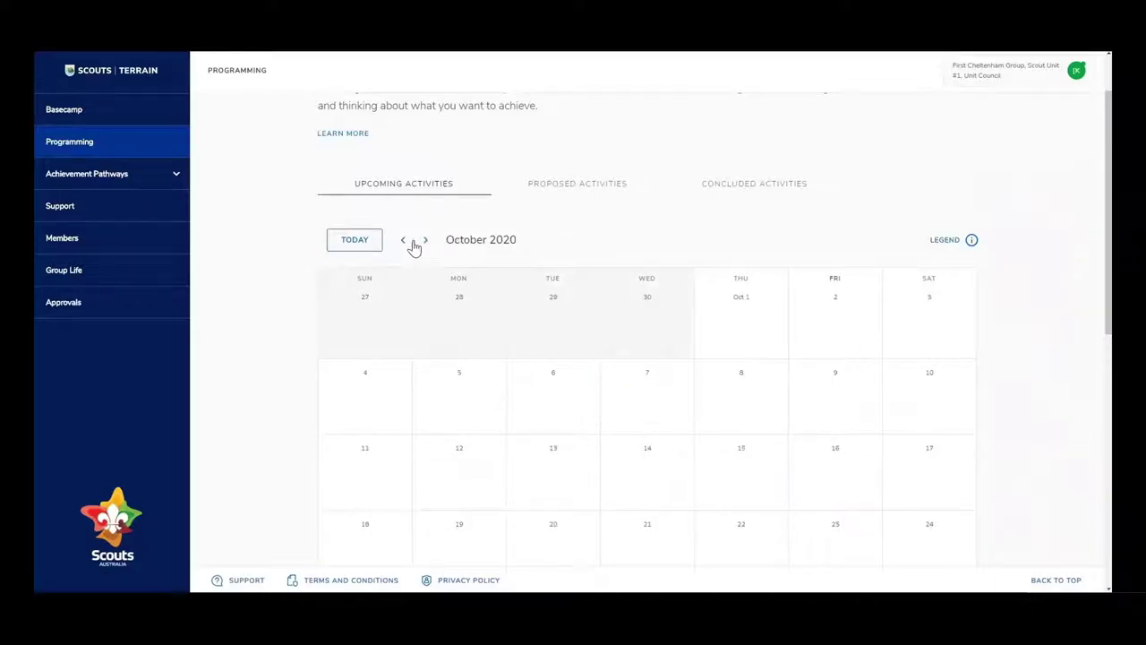
click(404, 242)
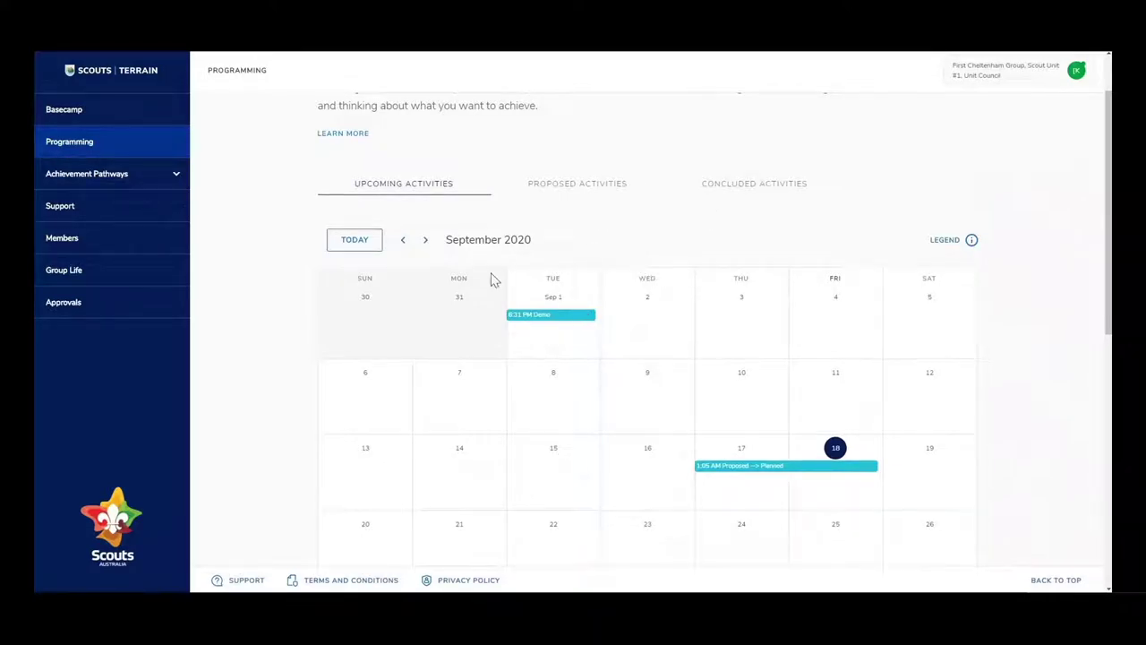
scroll(491, 309, up, 1)
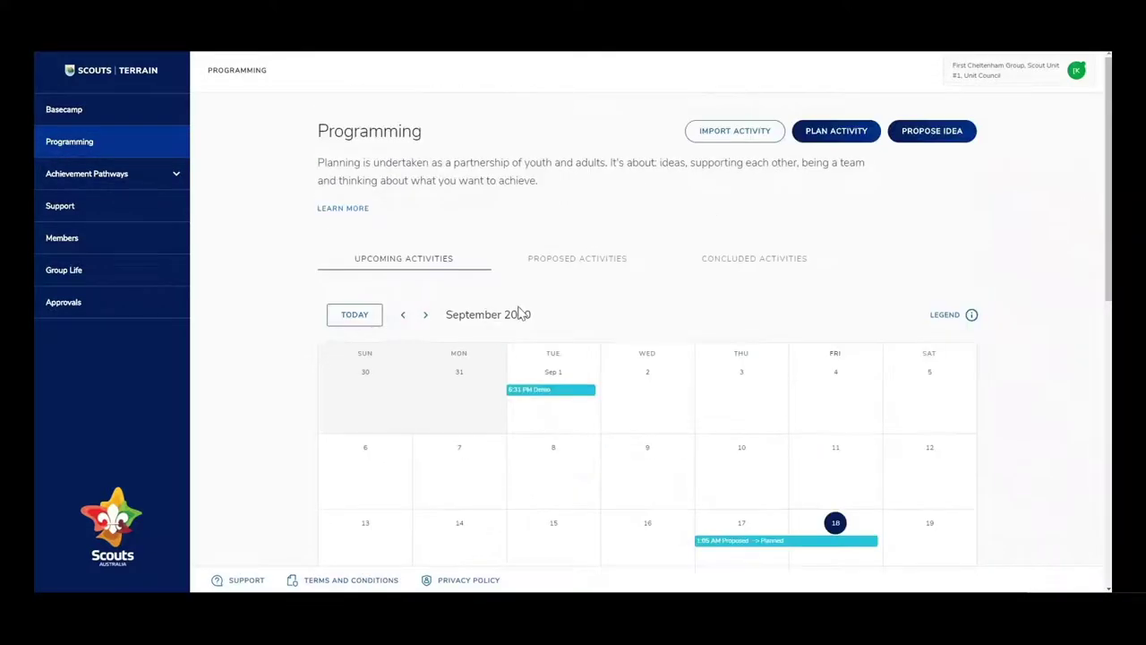
Plan a new activity and name it 'Snorkelling (maybe at bushranger bay)'.
click(842, 135)
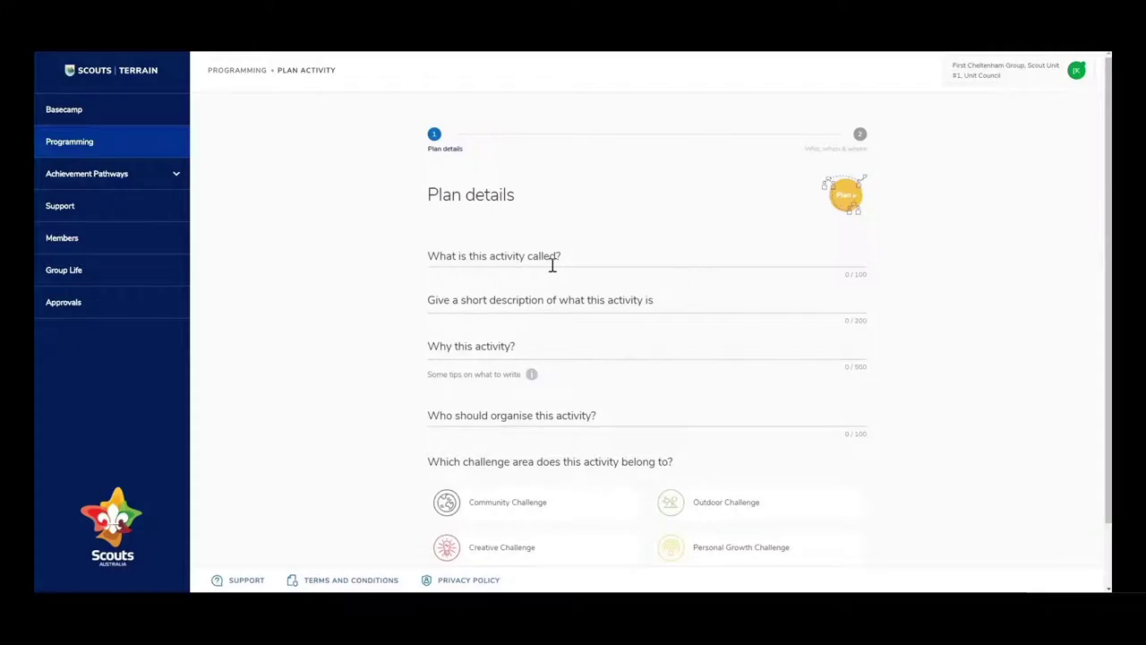
click(552, 256)
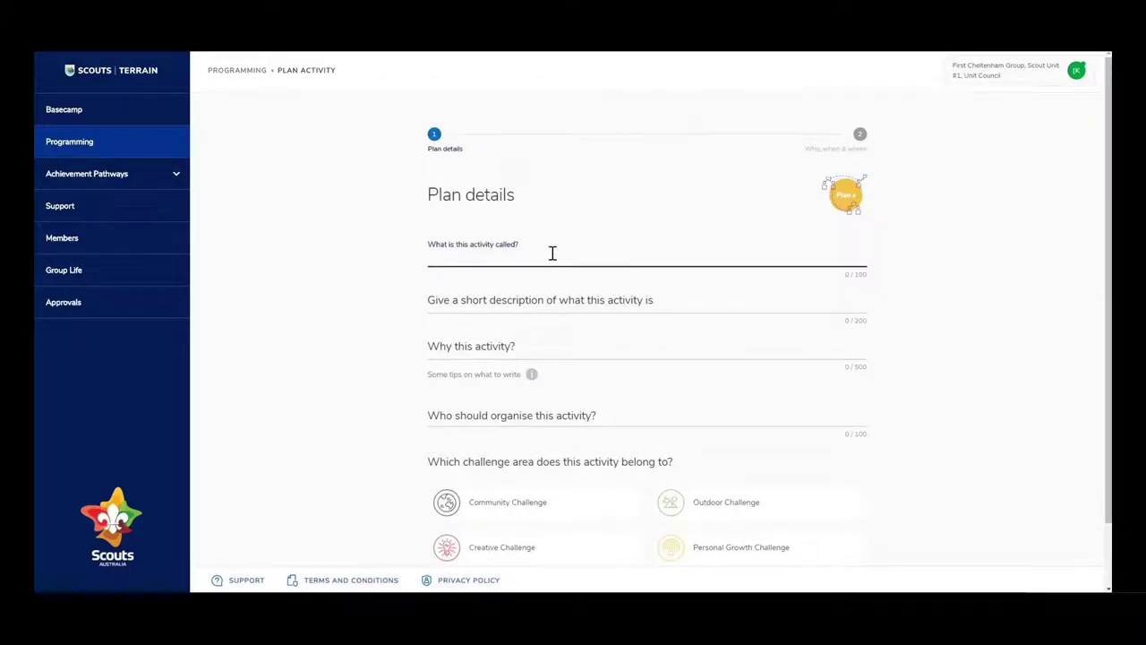
text(Snorkelling (may)
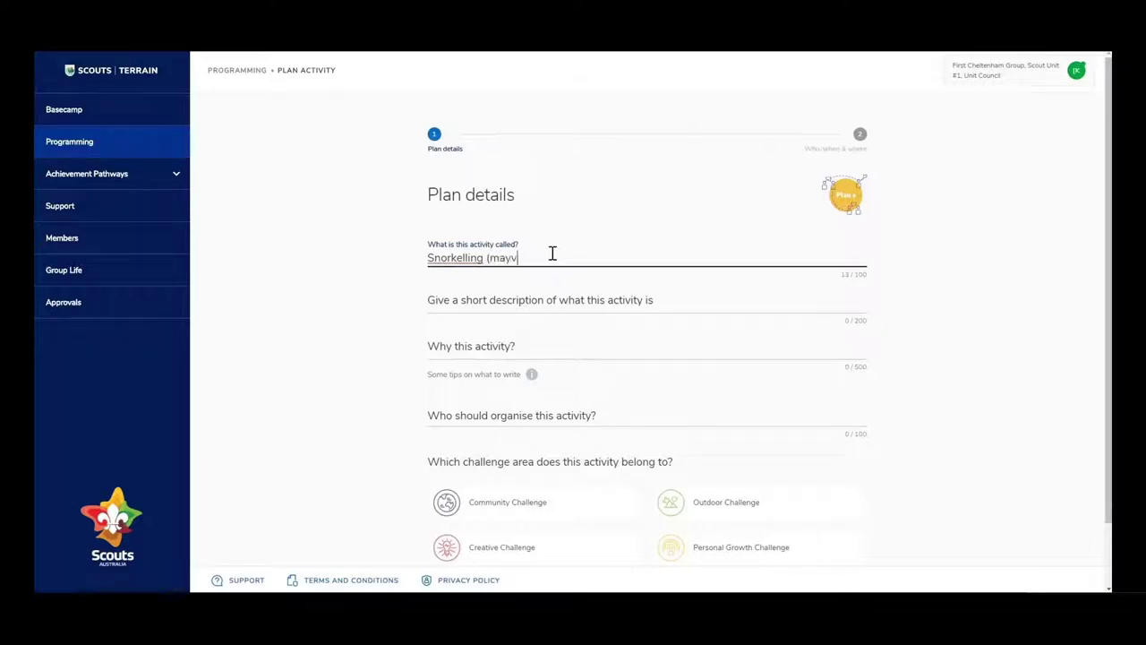
text(be at bushranger bay))
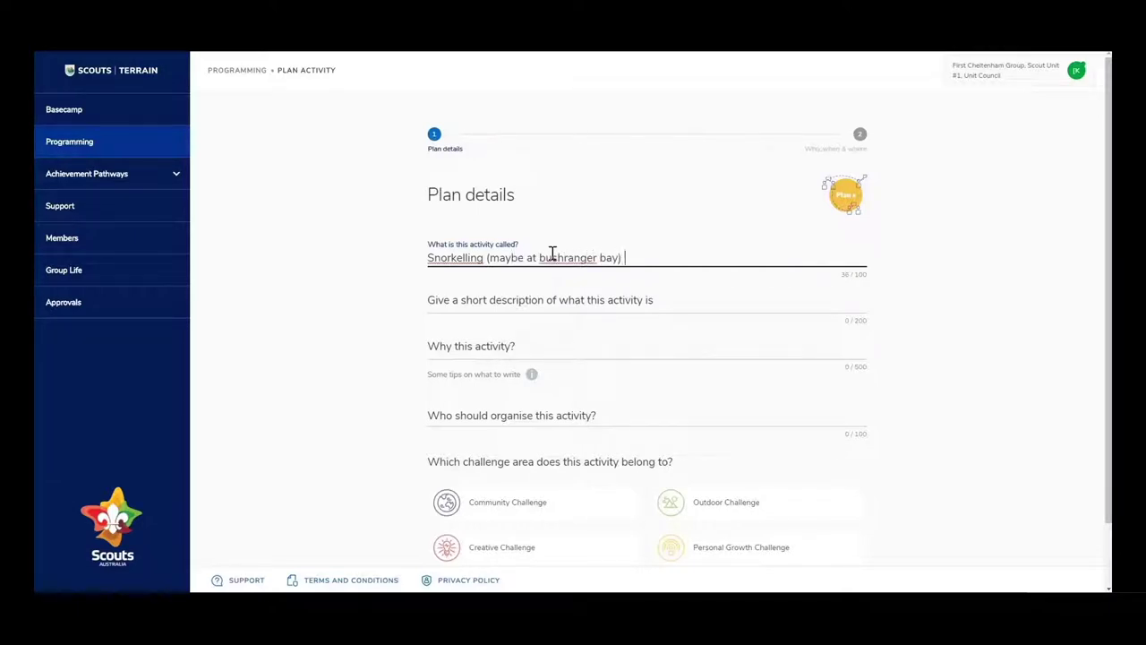
Describe snorkelling with Scouts and Venturer Scouts on Outdoor Adventure Skills, and view writing tips.
click(531, 304)
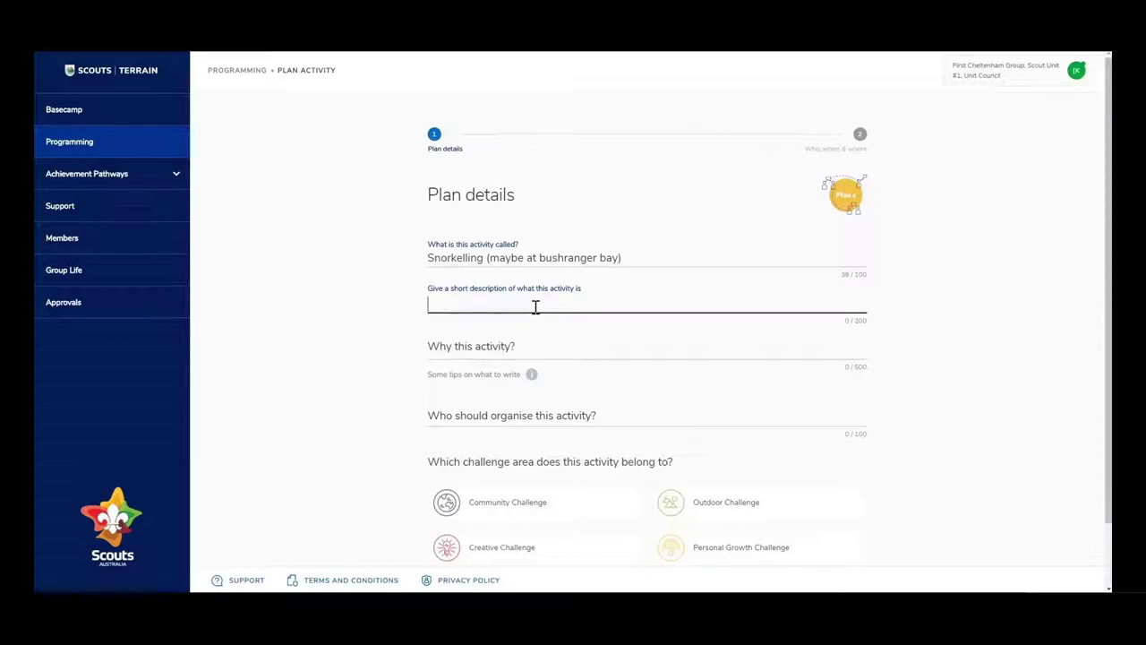
text(snorkelling with the Scouts an)
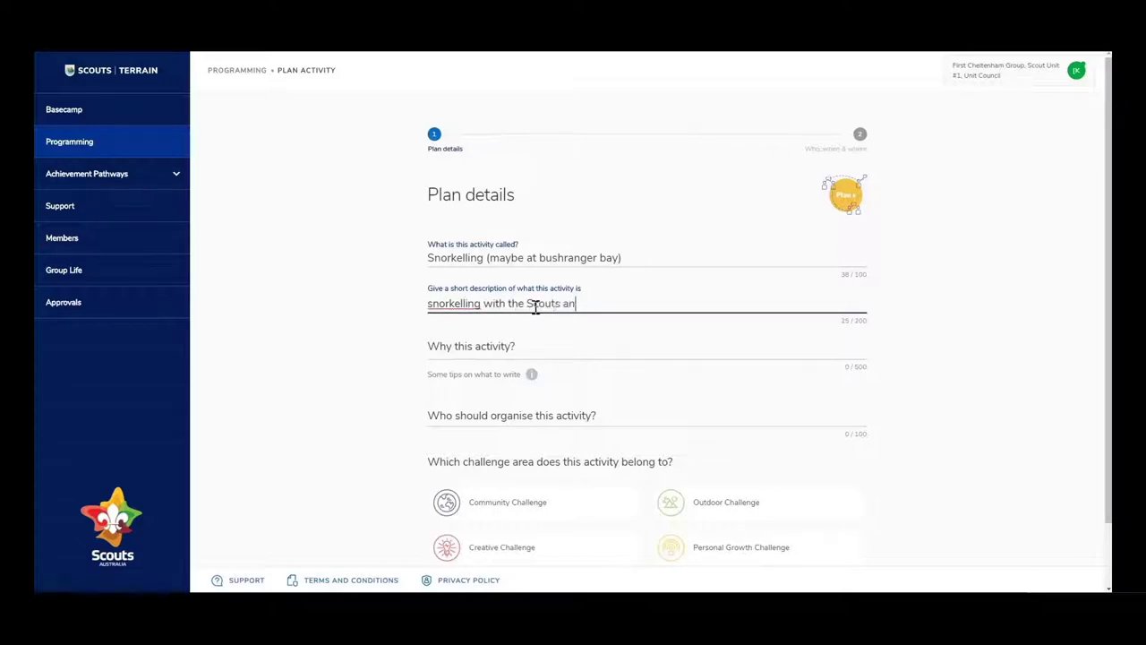
text(ds Venutrer Scouts)
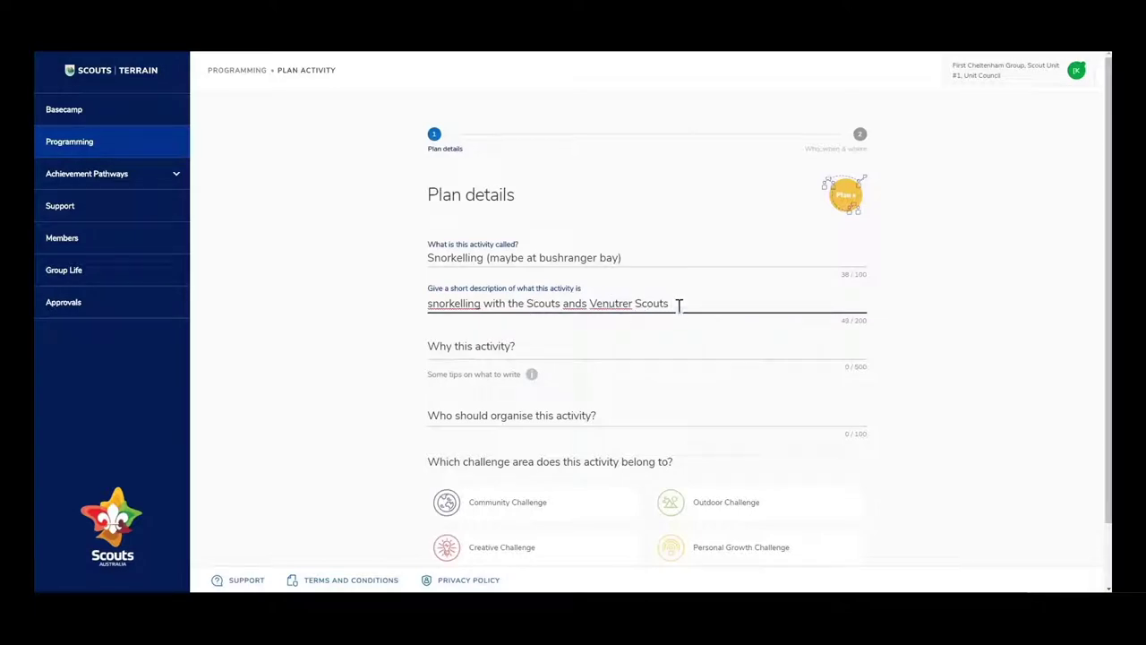
text( working on Outdoor )
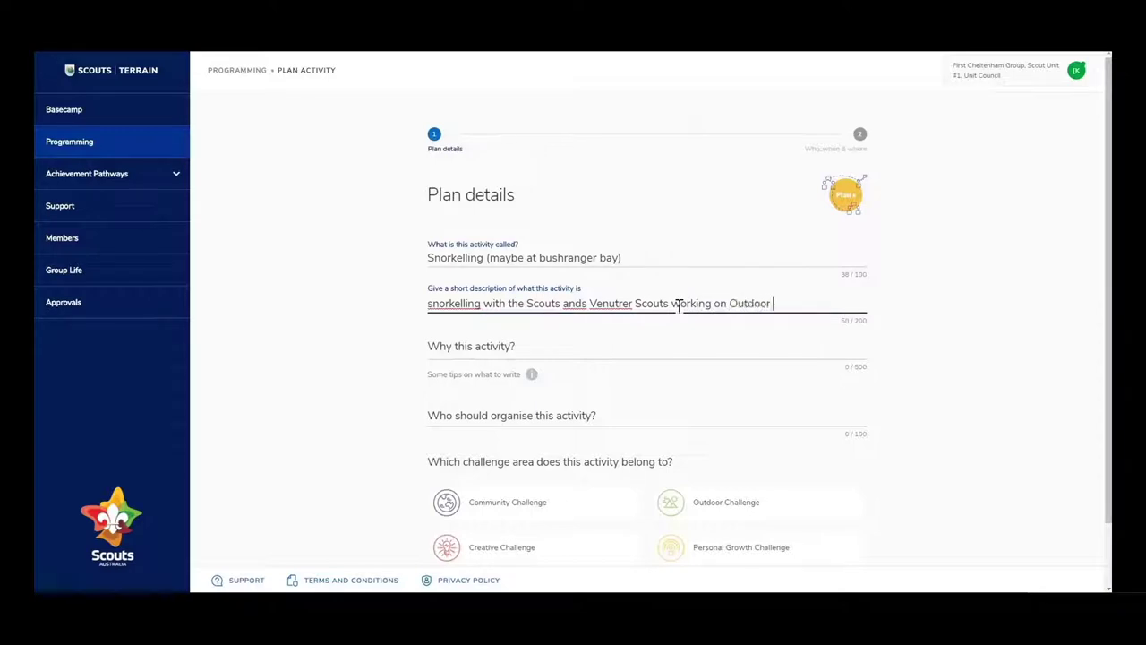
text(Adventure Skills )
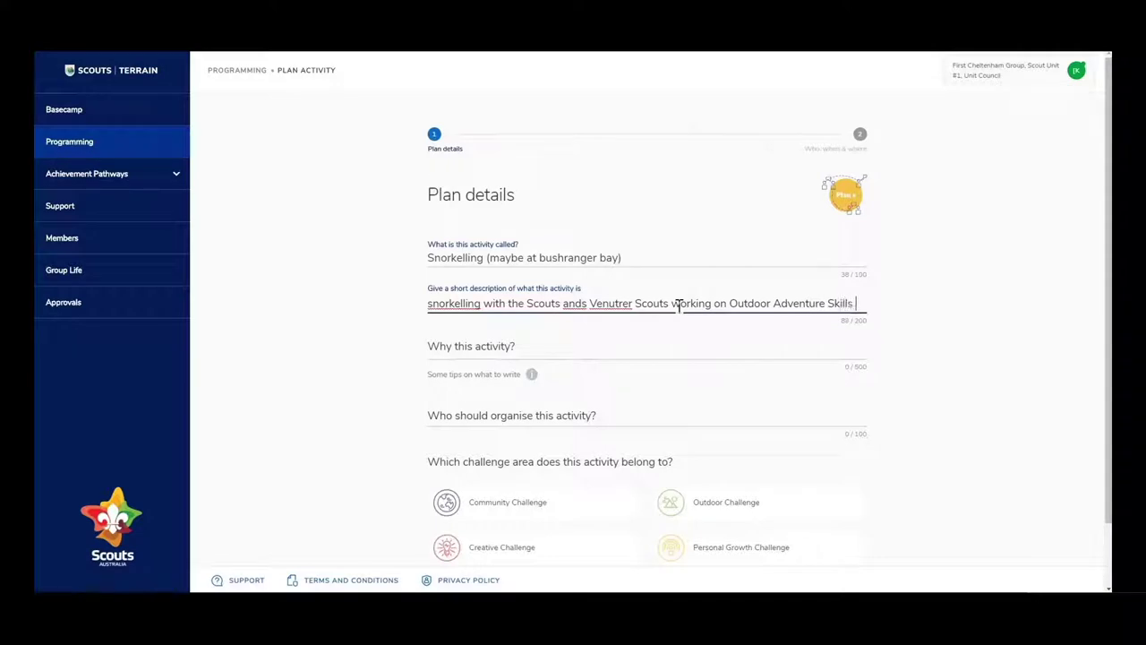
text(and )
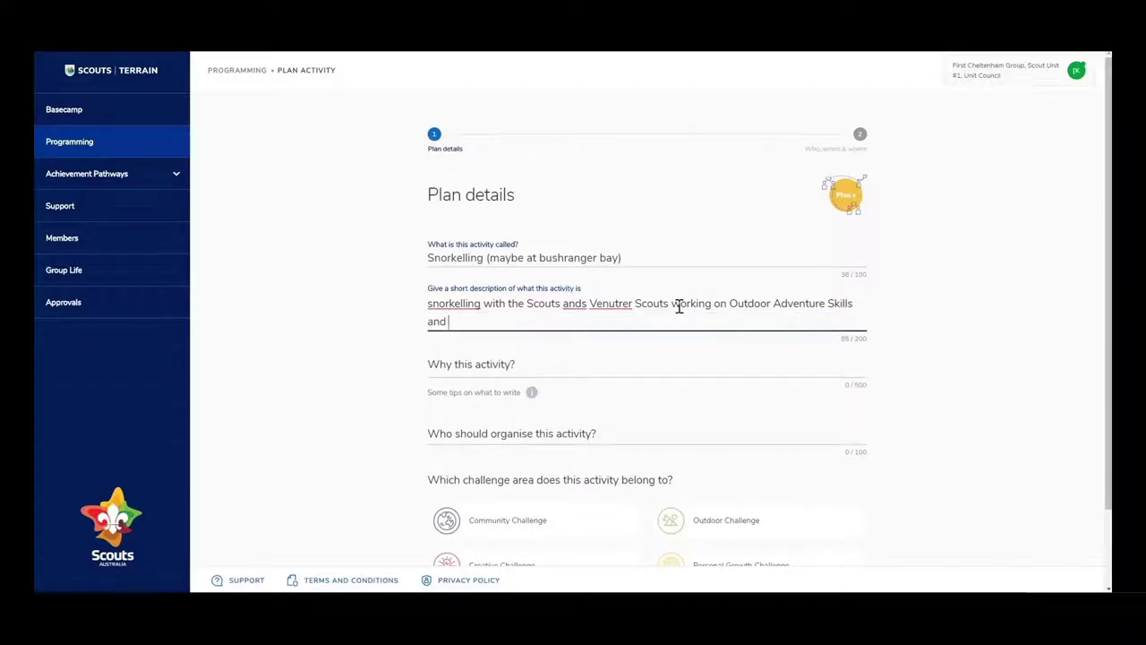
text(learning about SDG life under )
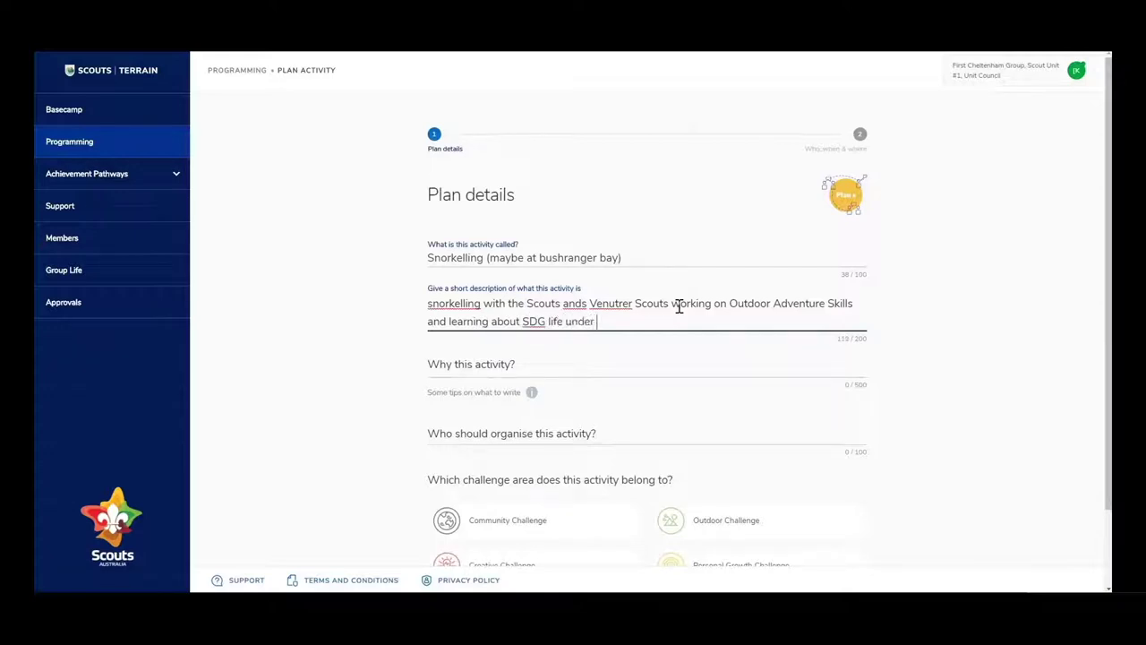
text(water)
click(507, 367)
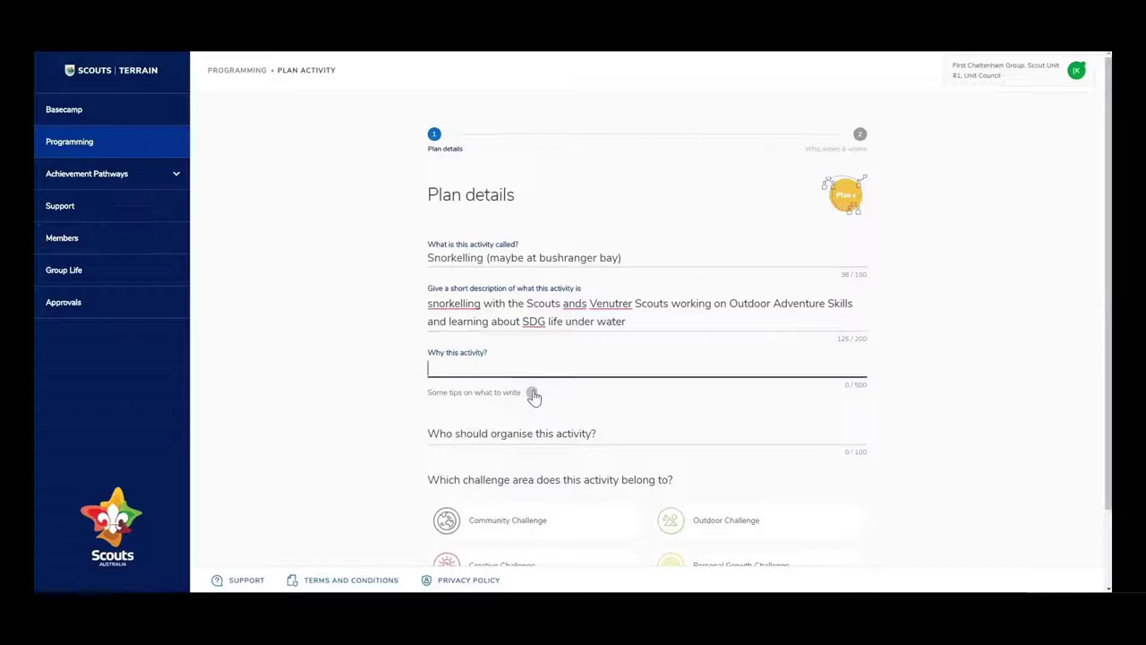
click(532, 393)
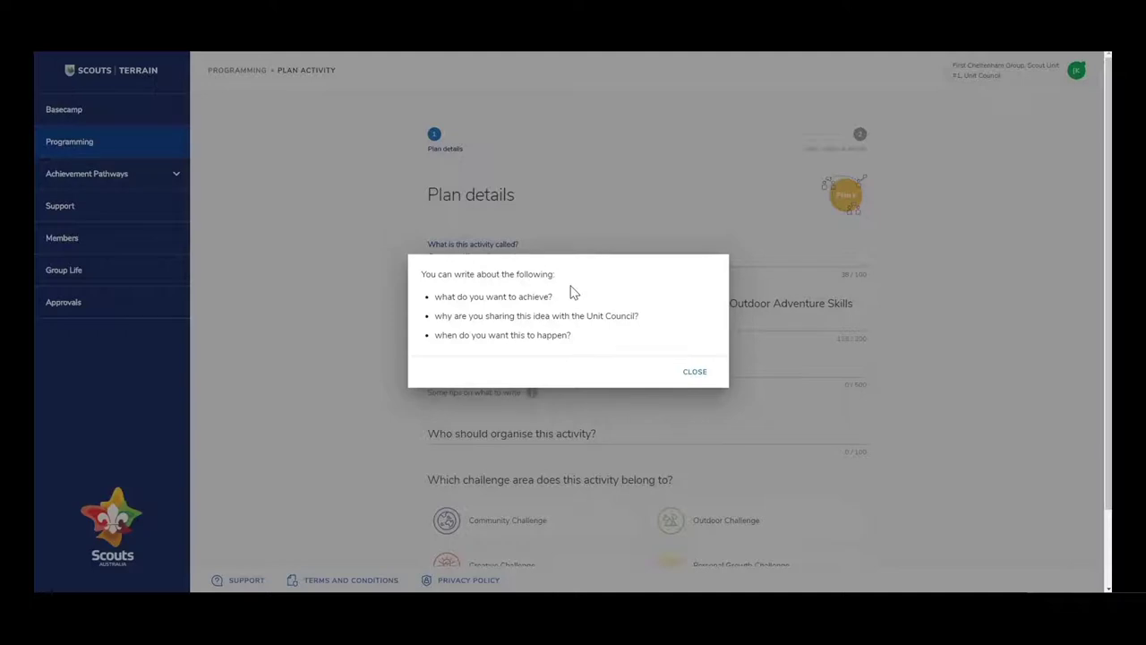
Give the reason: learning about SDGs, helping life under water, skill progressions and summer fun.
click(694, 375)
click(455, 363)
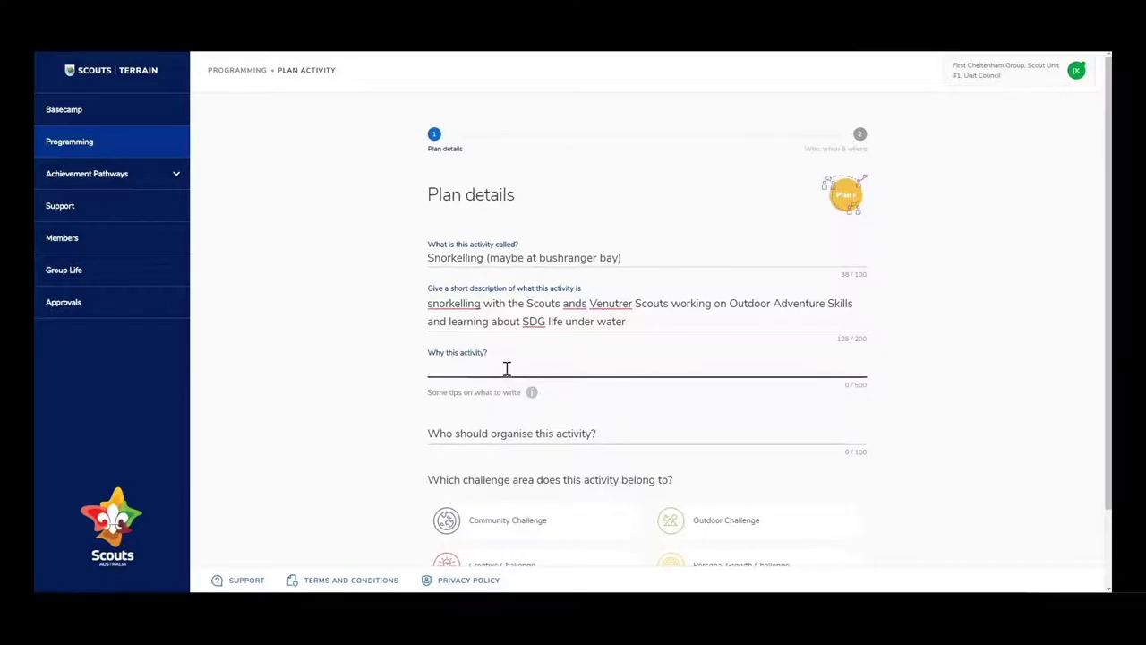
text(wanting to learn about our SDGs )
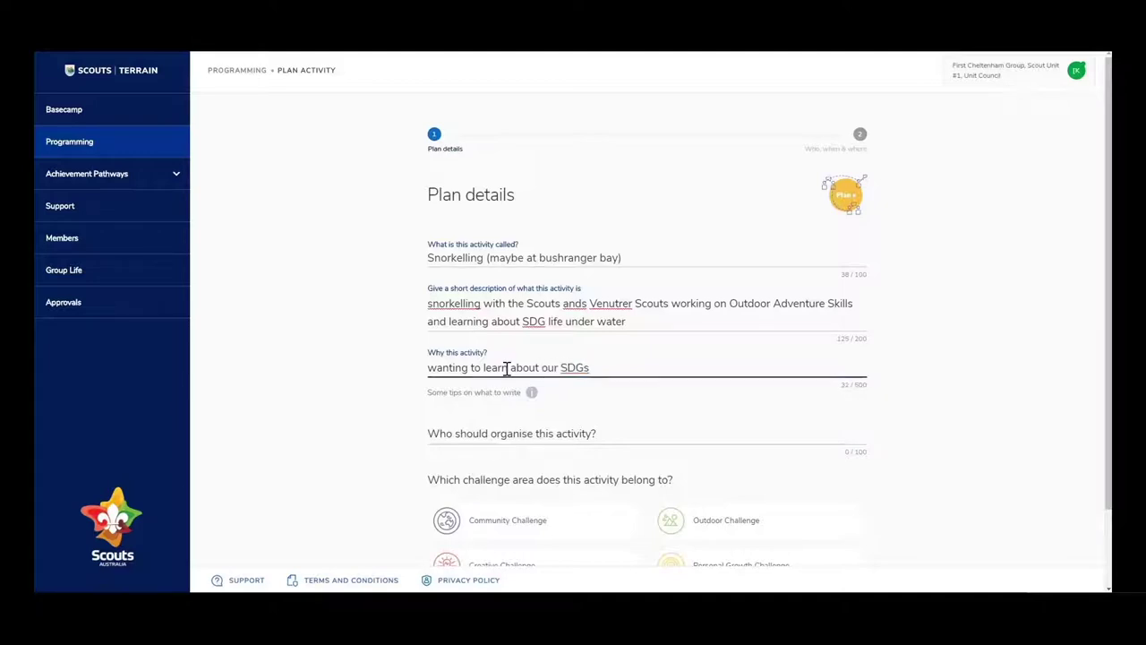
text(more, how to help our life unde)
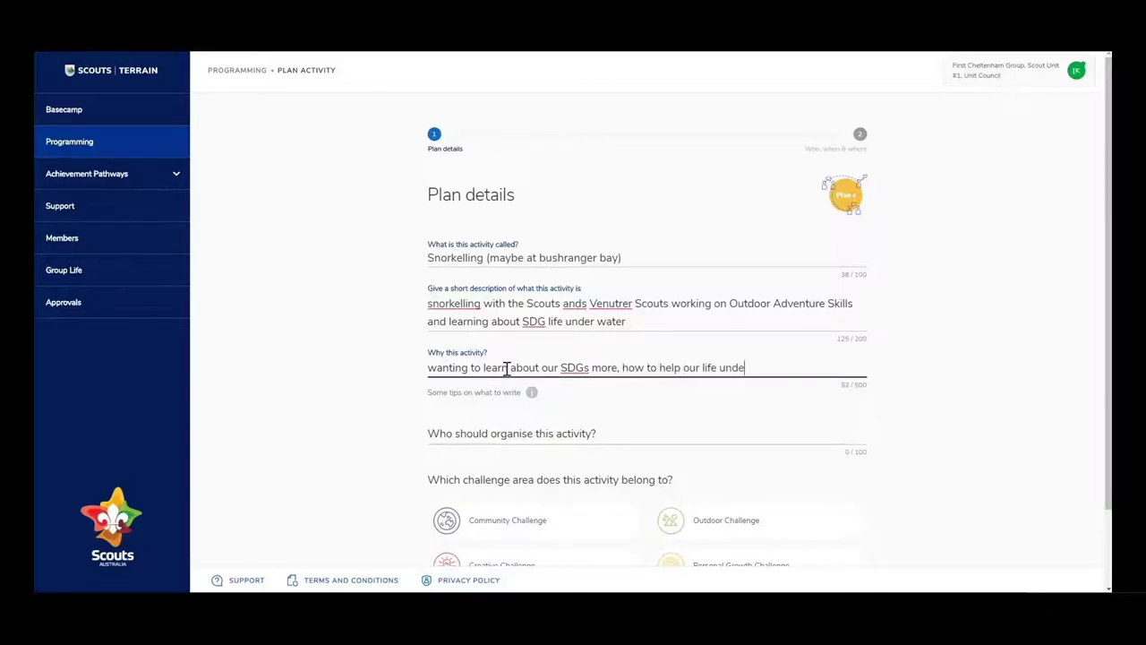
text(r water, learning new skills for)
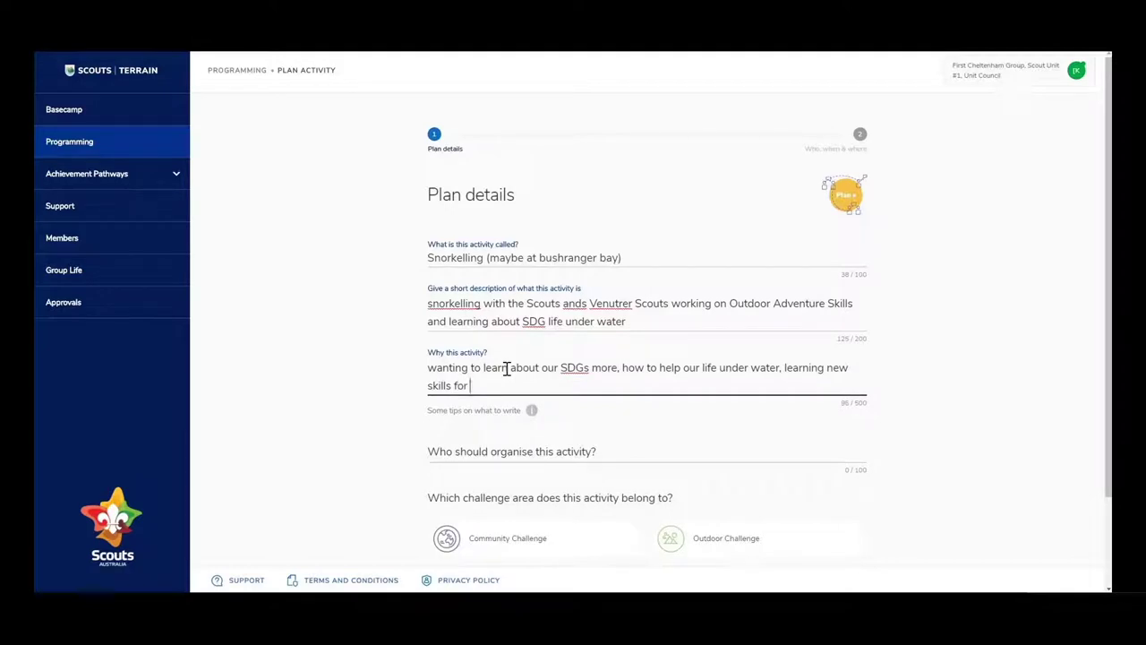
text( our Outdoor Adventure)
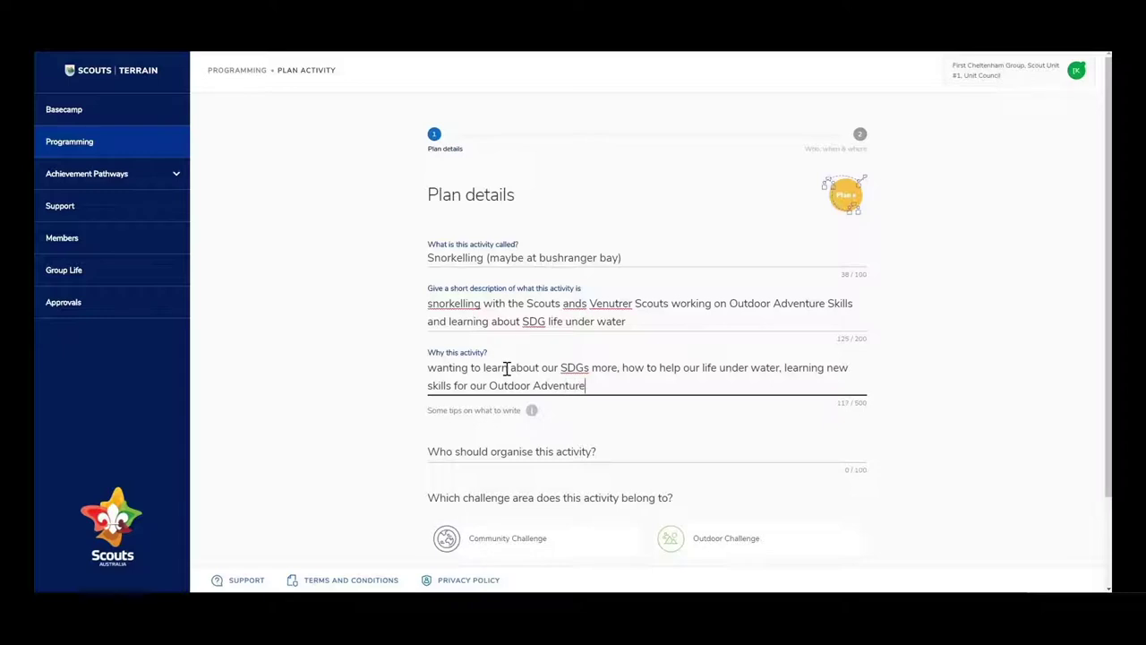
text( Skills progressions, to)
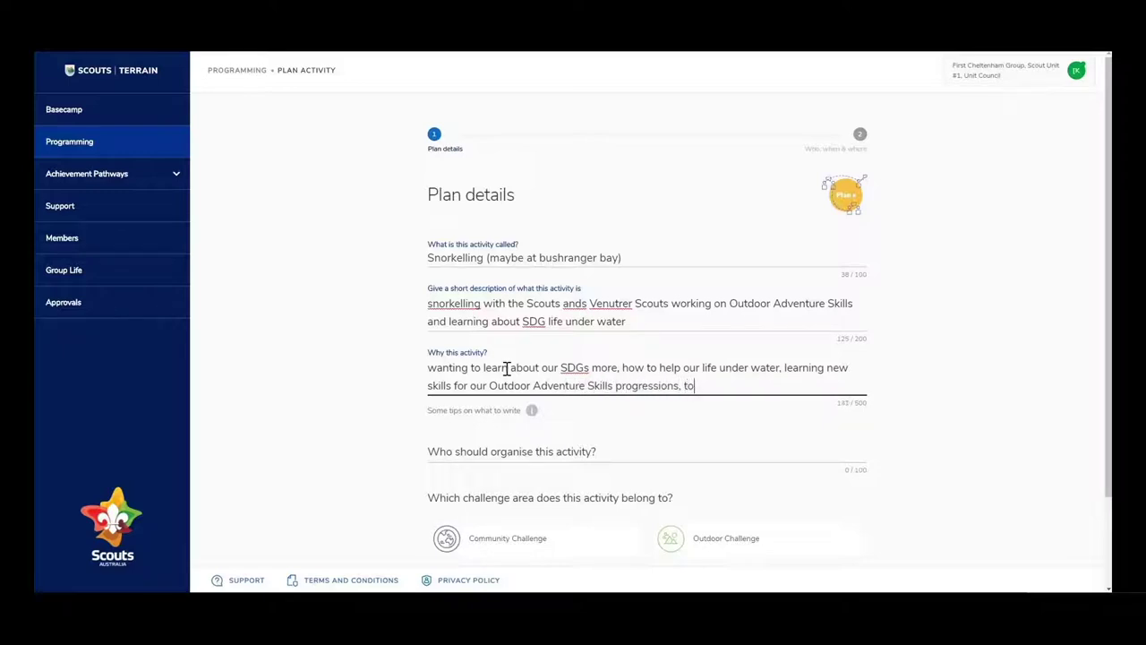
text( have fun in the water towards)
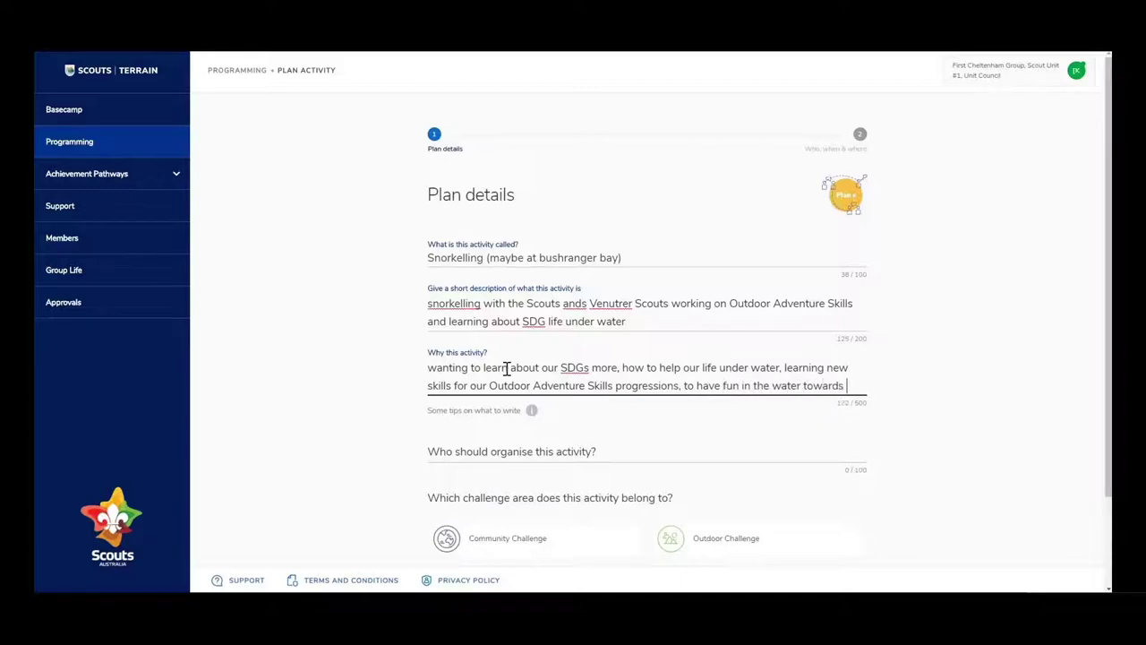
text(the )
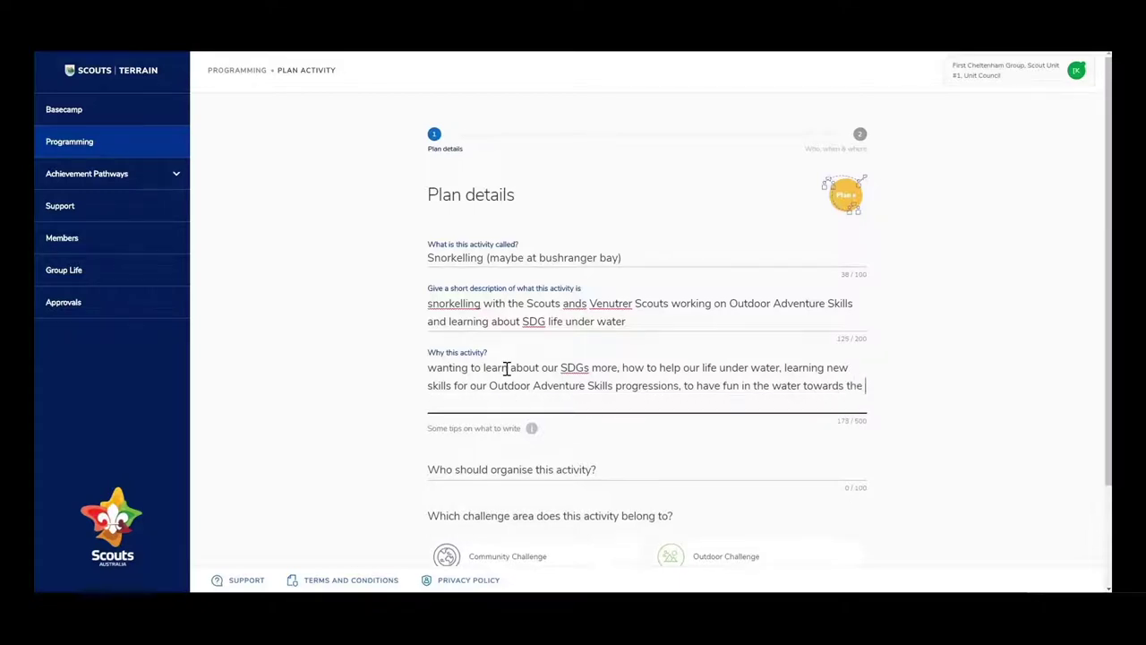
text(summer months)
scroll(555, 358, down, 1)
Name a Venturer Scout working on stage 5 or 6 snorkeling as organiser, fixing the spelling.
click(520, 397)
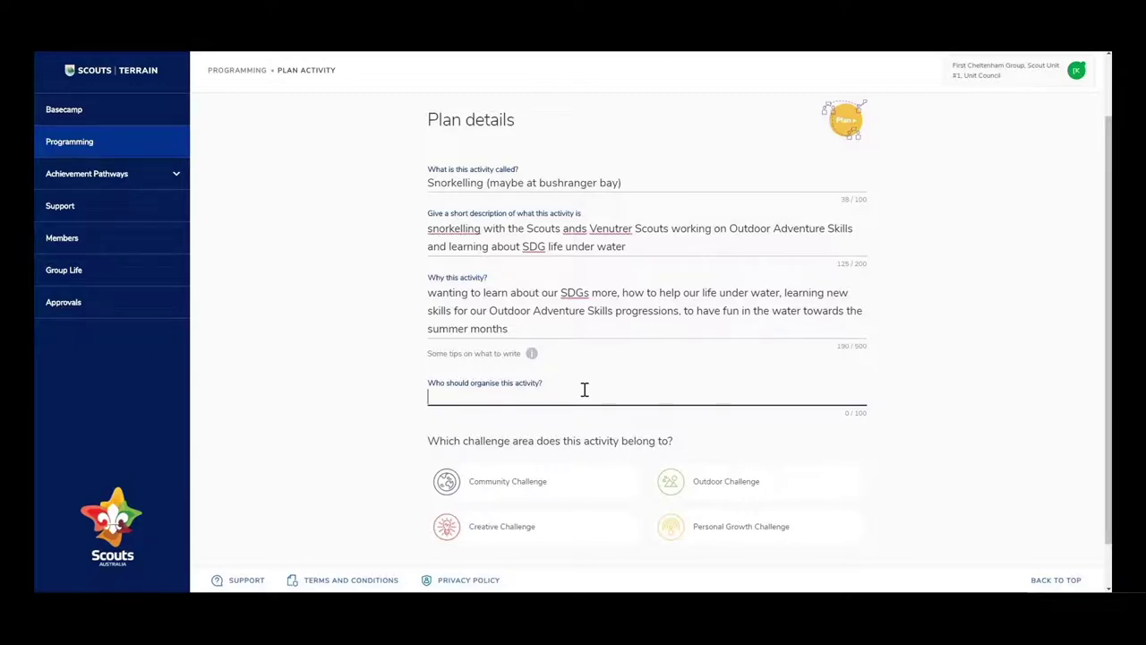
text(Venturer Scout curren)
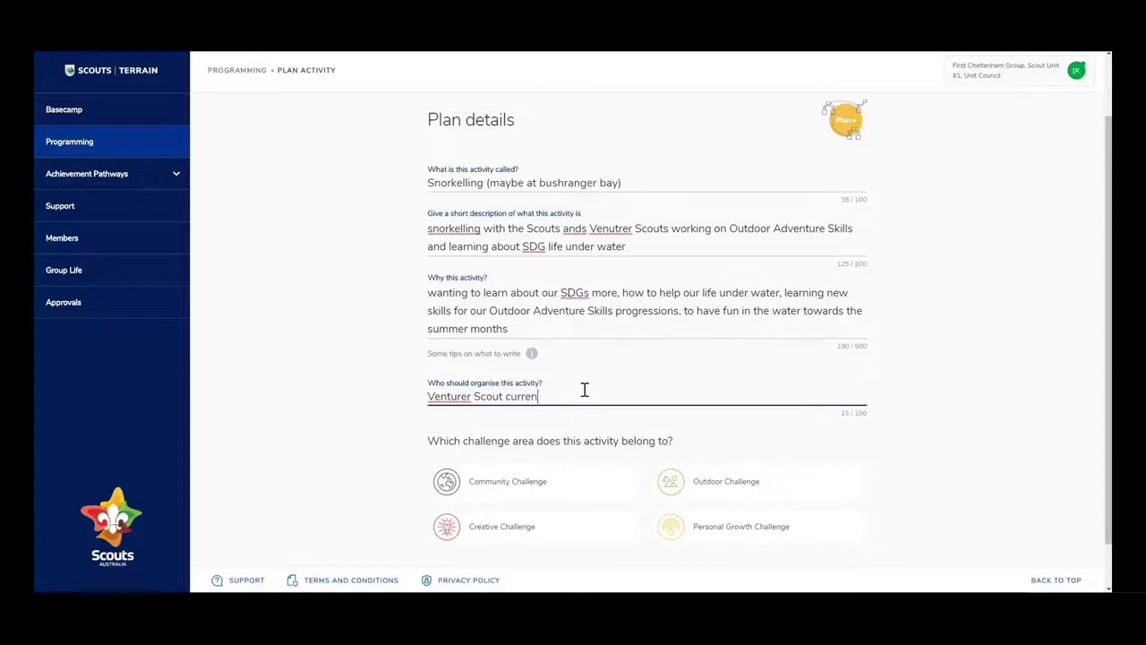
text(tly working on stage 5 or 6 snorkelling)
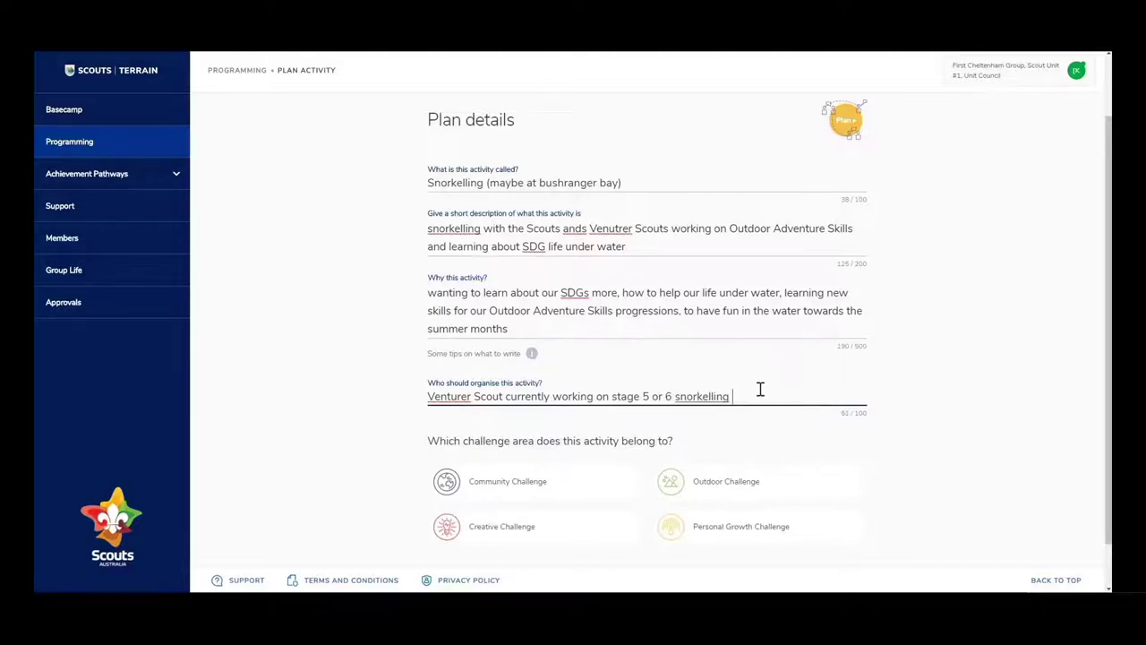
key(BackSpace)
right_click(716, 397)
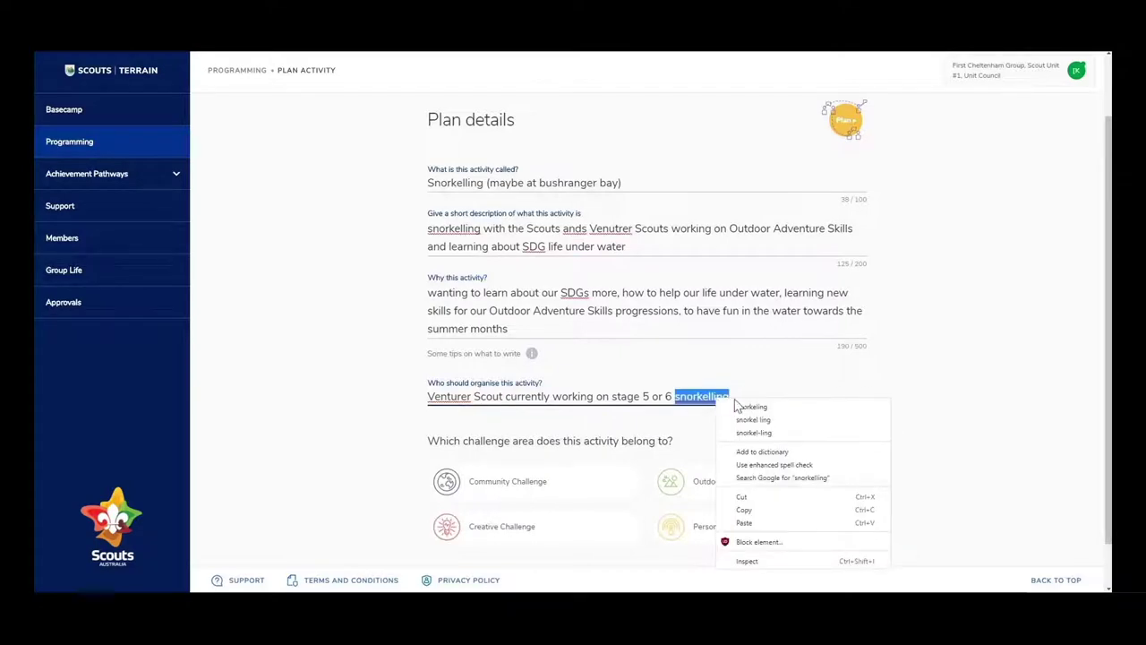
click(739, 404)
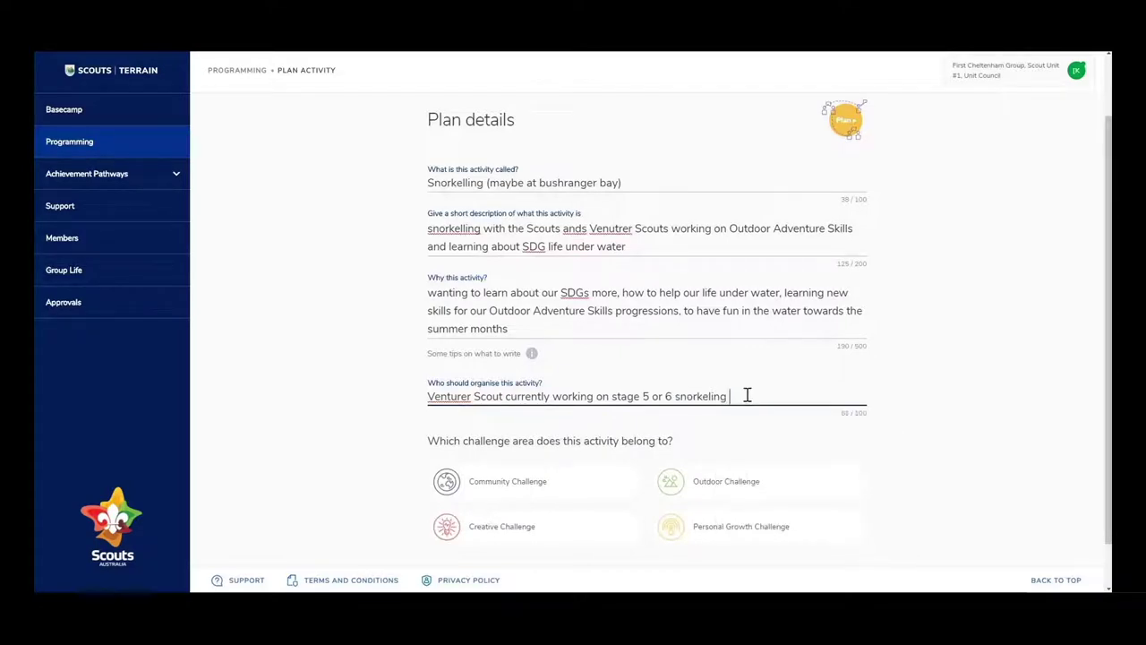
text(and maybe some)
key(BackSpace)
key(BackSpace)
key(BackSpace)
key(BackSpace)
key(BackSpace)
key(BackSpace)
key(BackSpace)
key(BackSpace)
key(BackSpace)
key(BackSpace)
key(BackSpace)
key(BackSpace)
key(BackSpace)
scroll(747, 395, down, 1)
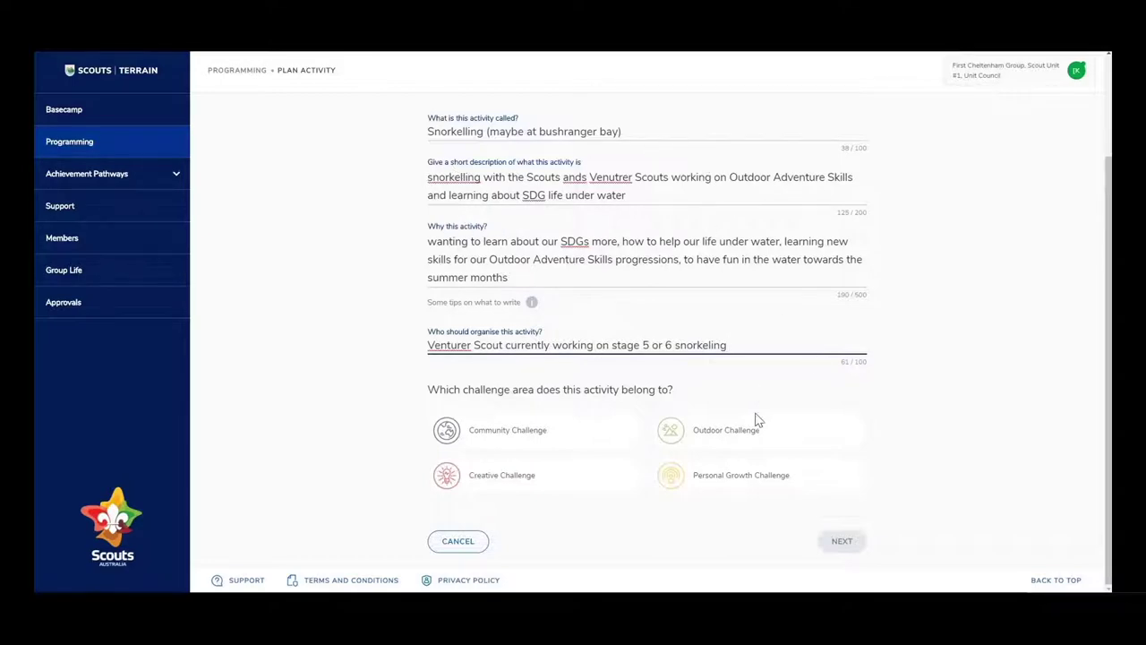
Assign the activity to the Outdoor Challenge and continue to the Who, when & where step.
click(728, 433)
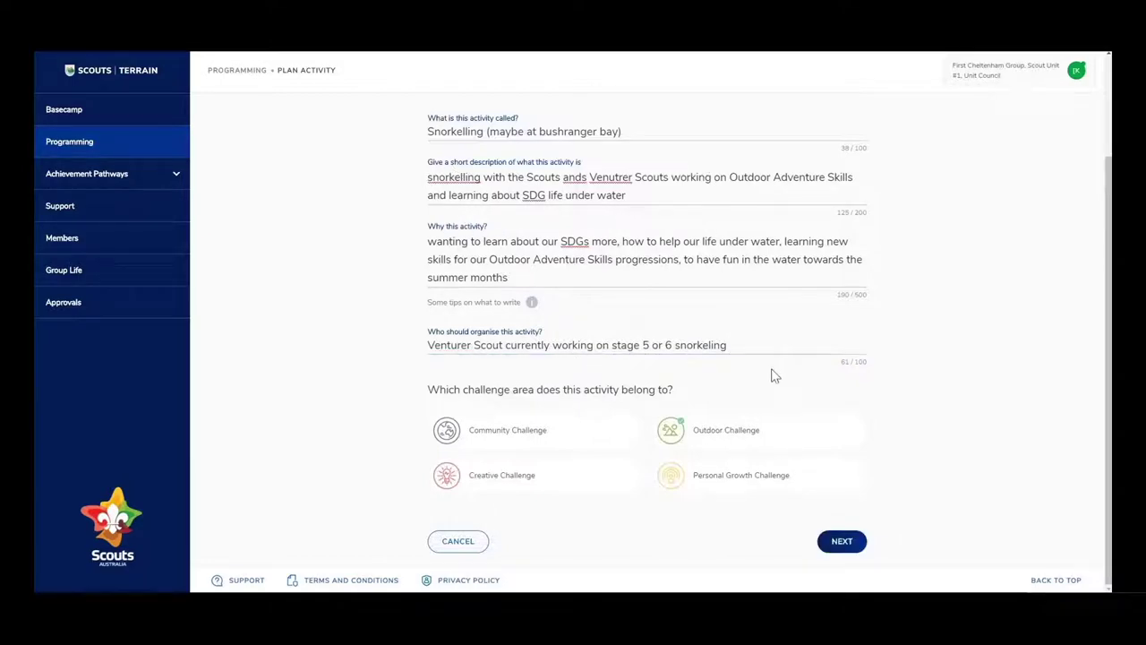
click(842, 542)
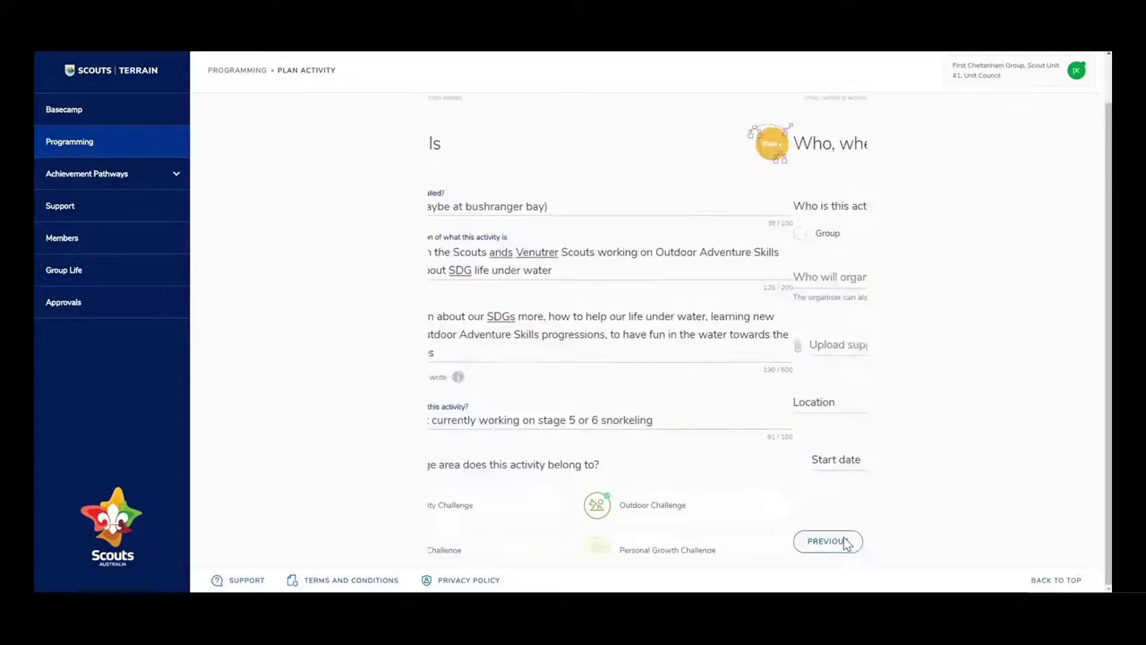
scroll(761, 202, up, 1)
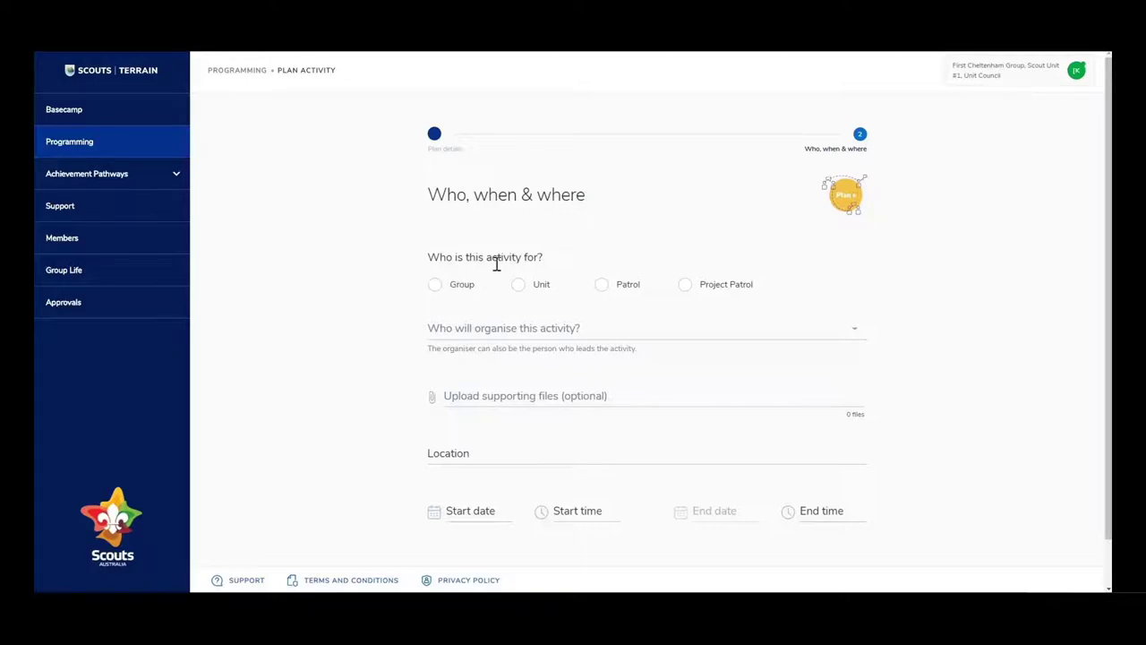
Try the Project Patrol and Patrol audience options, browsing their lists without choosing anyone.
click(686, 288)
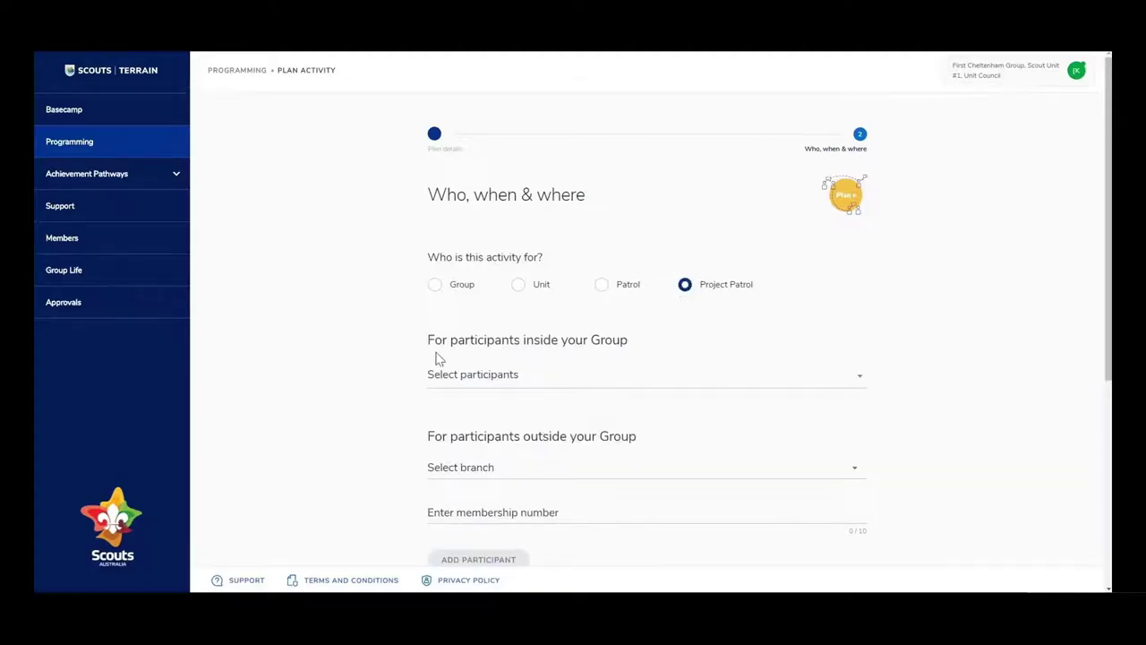
click(842, 383)
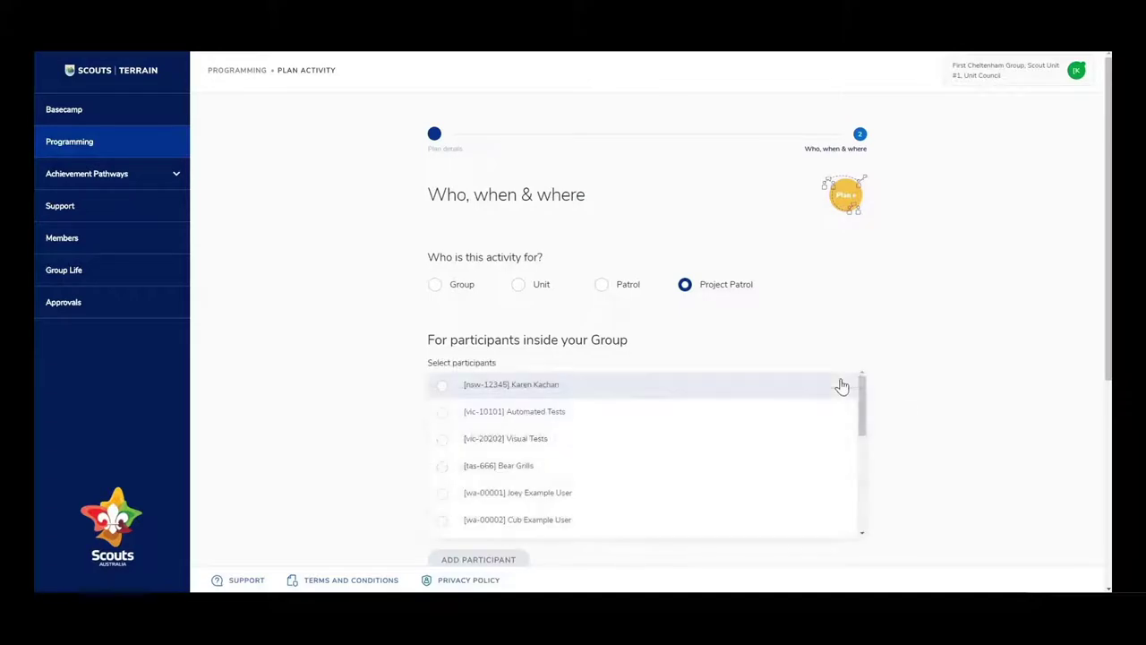
scroll(536, 405, down, 3)
scroll(537, 407, down, 2)
scroll(586, 486, up, 6)
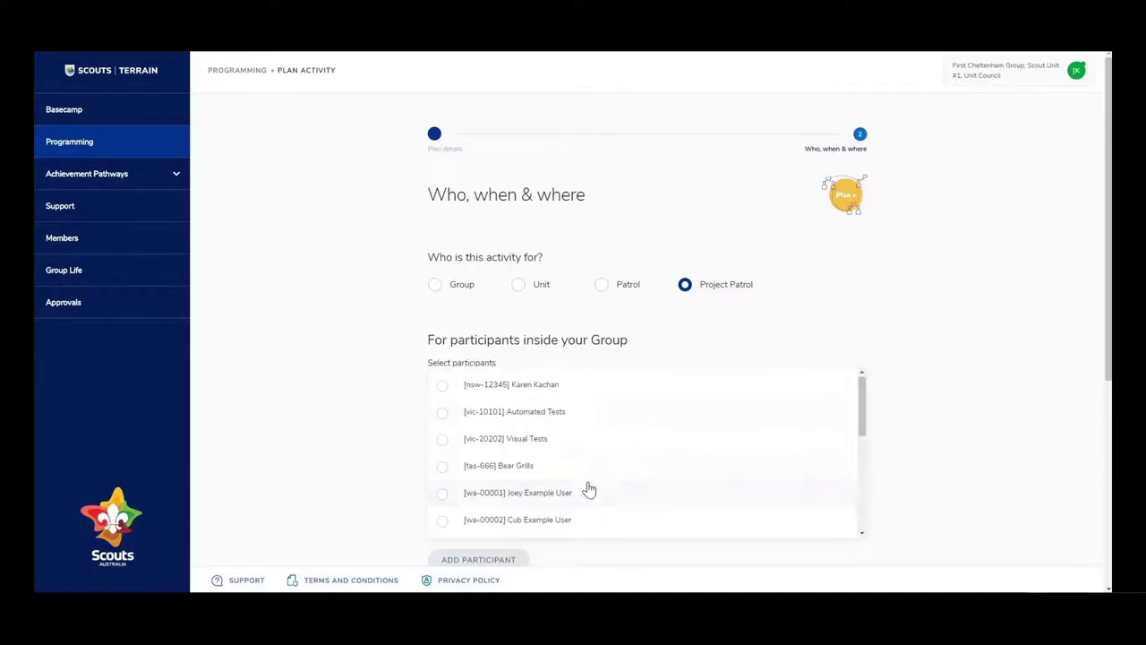
click(752, 329)
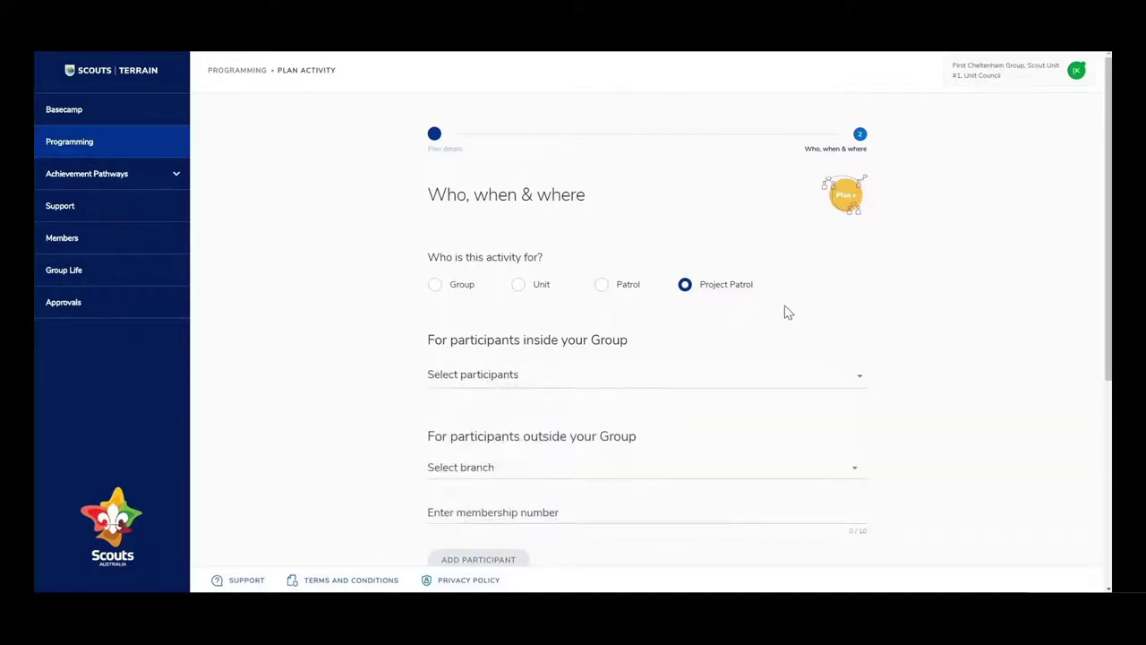
click(601, 286)
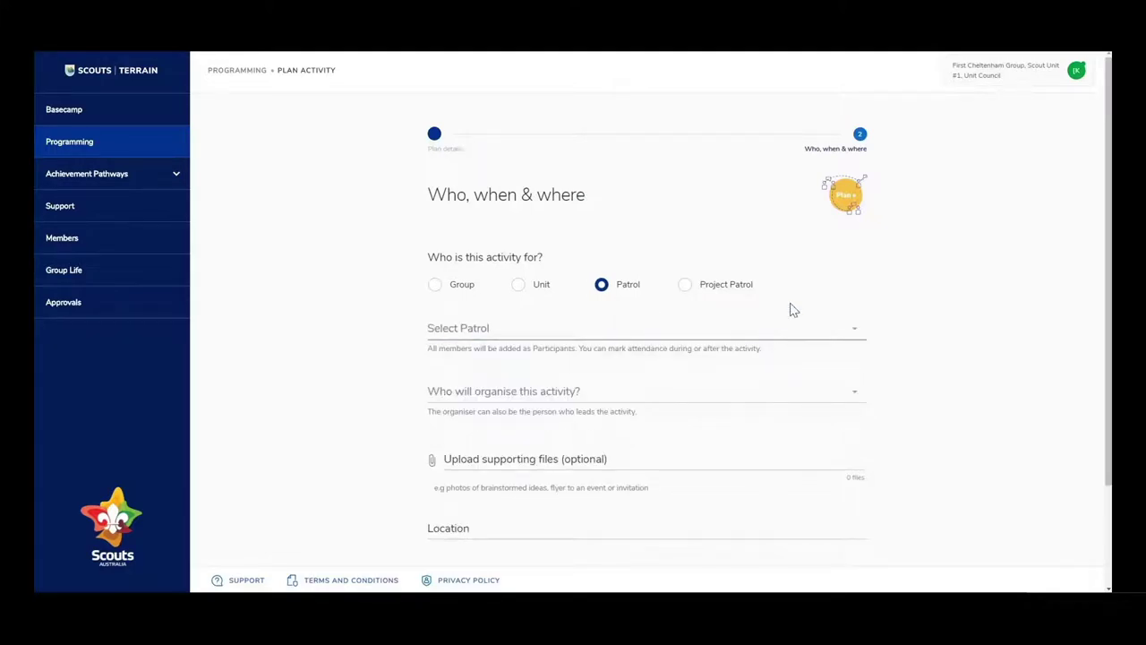
click(846, 334)
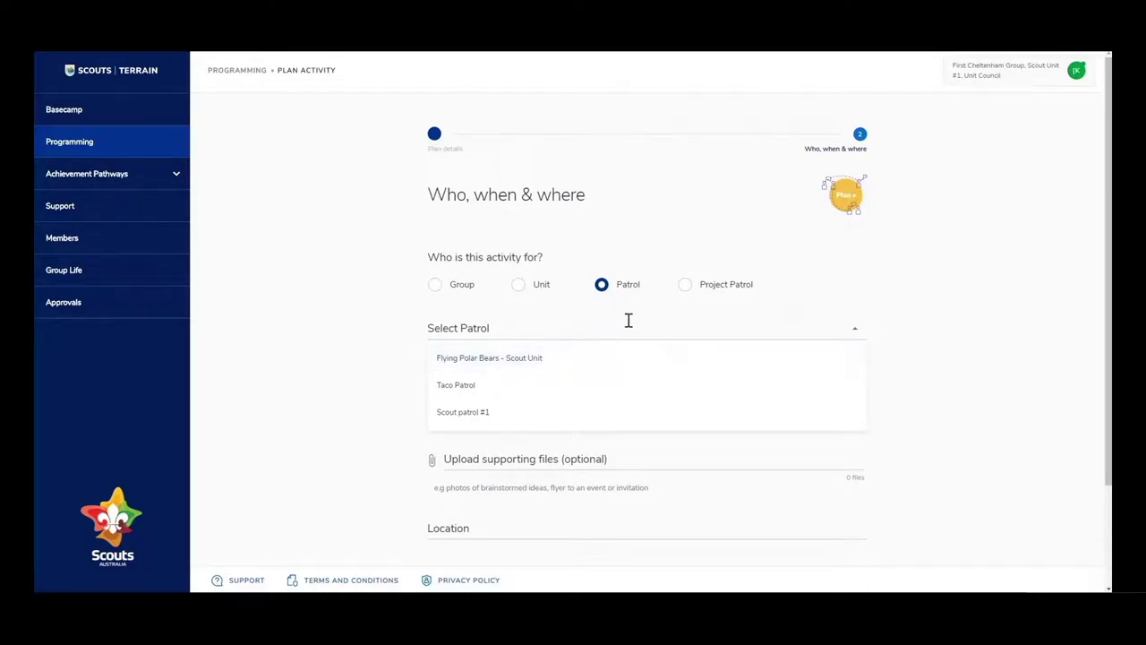
click(850, 335)
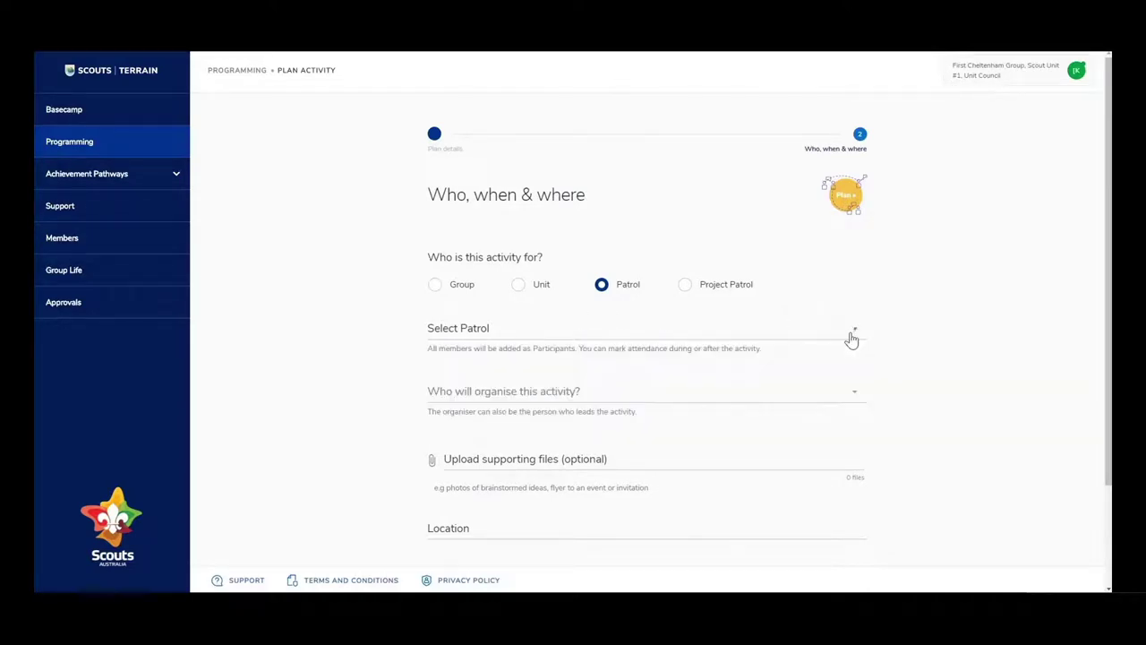
Set the activity's audience to the Unit after briefly choosing Group.
click(520, 292)
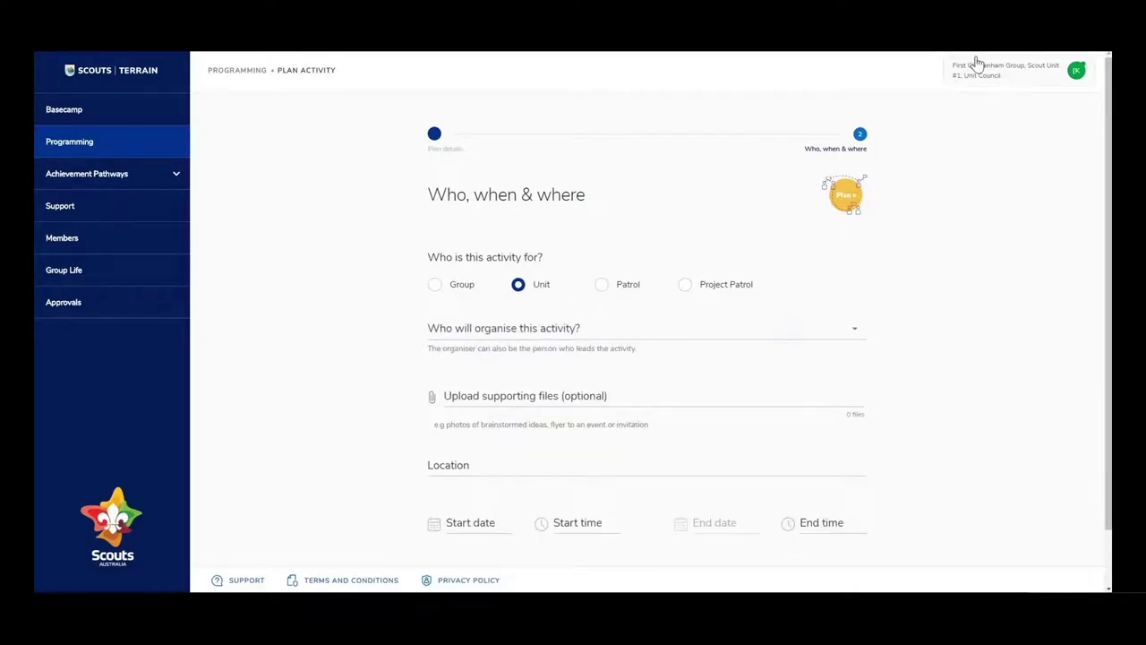
click(434, 286)
click(521, 291)
scroll(641, 201, down, 2)
Pick a unit member from the 'Who will organise this activity?' list.
click(556, 267)
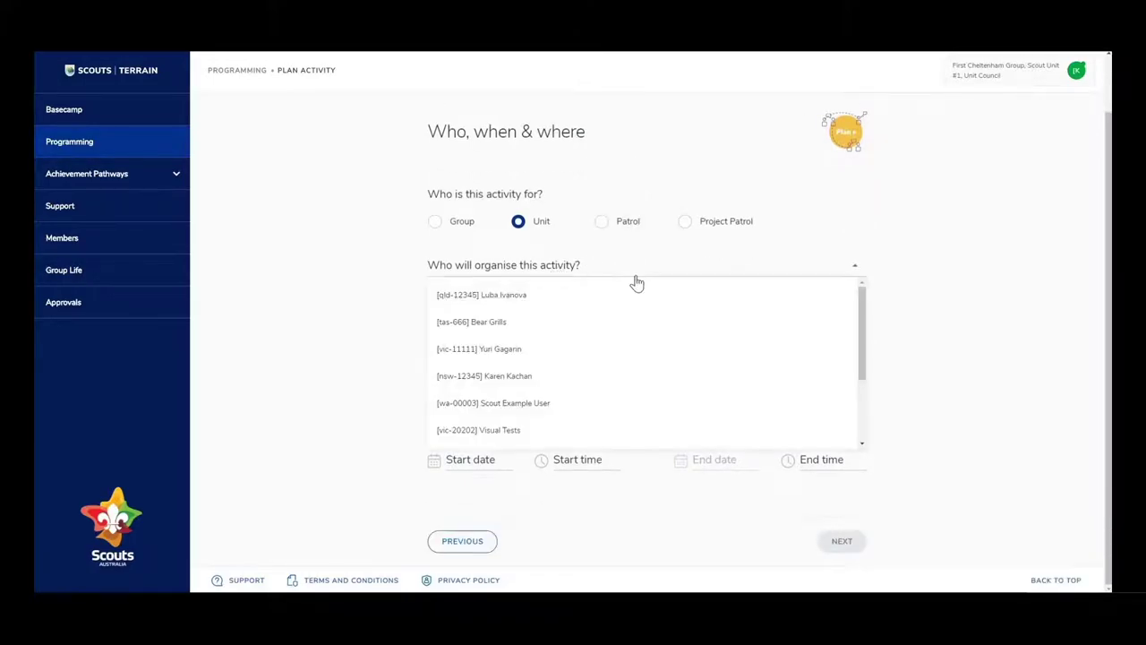
scroll(853, 301, down, 3)
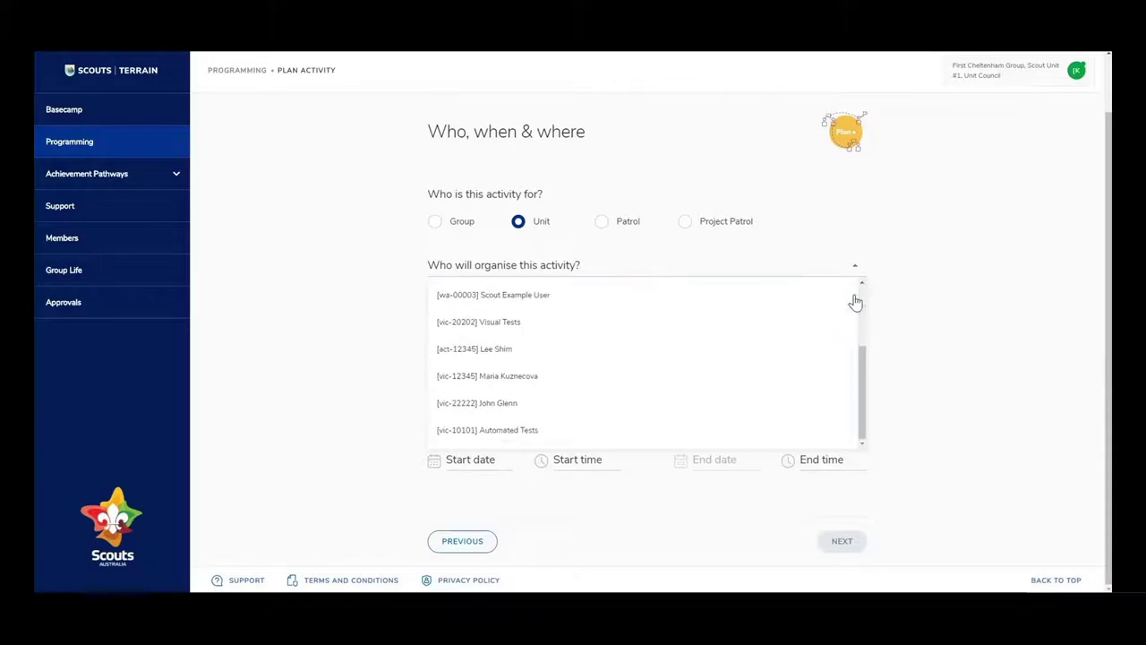
scroll(765, 323, up, 3)
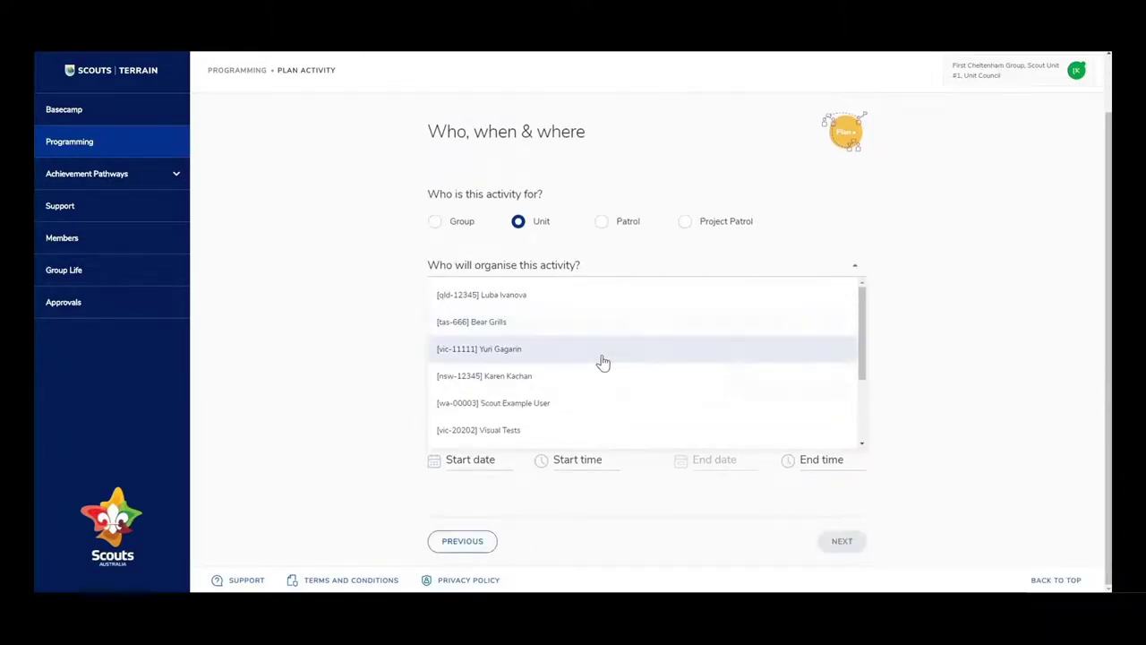
click(491, 381)
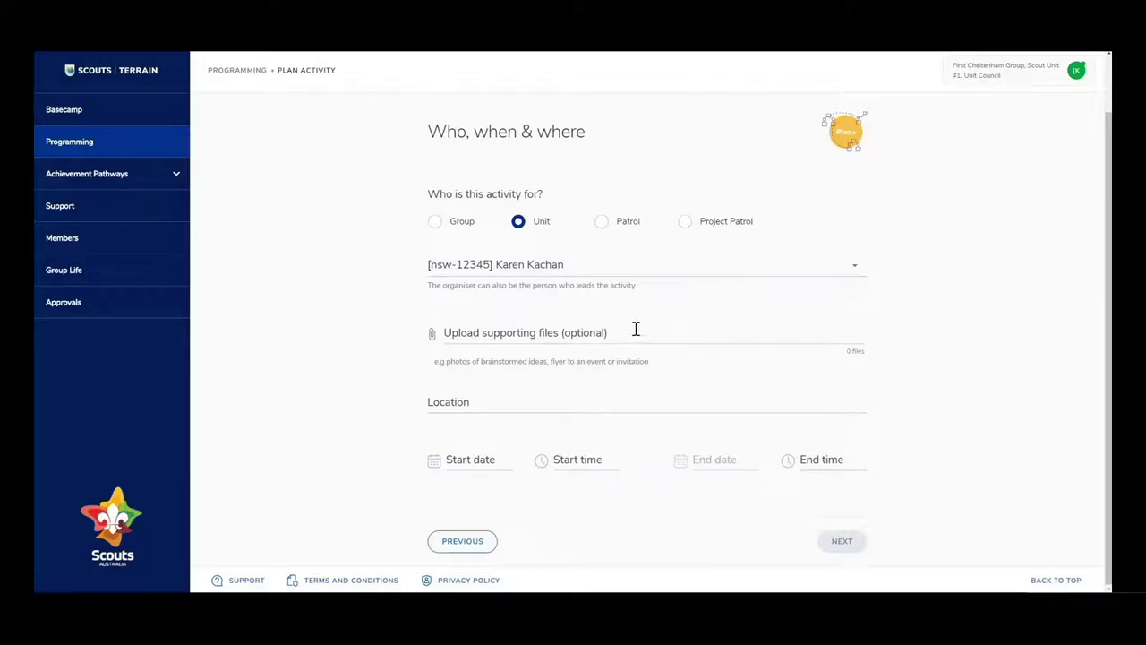
Skip the supporting-file upload and set the location to bushrangers bay.
click(434, 333)
click(459, 340)
click(612, 371)
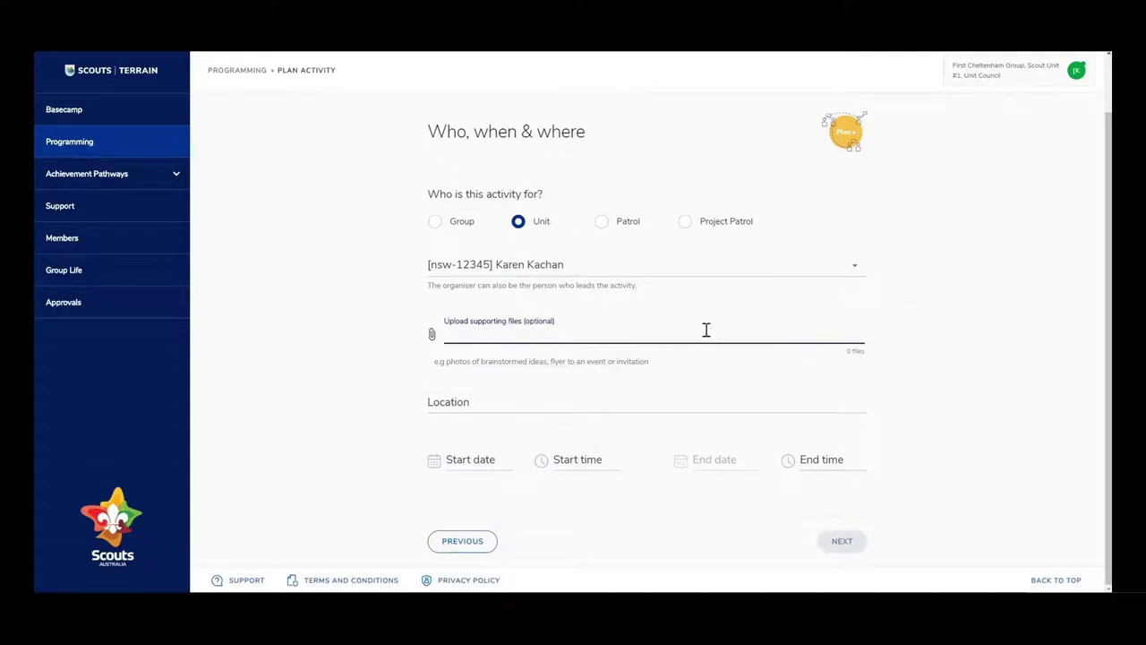
click(452, 404)
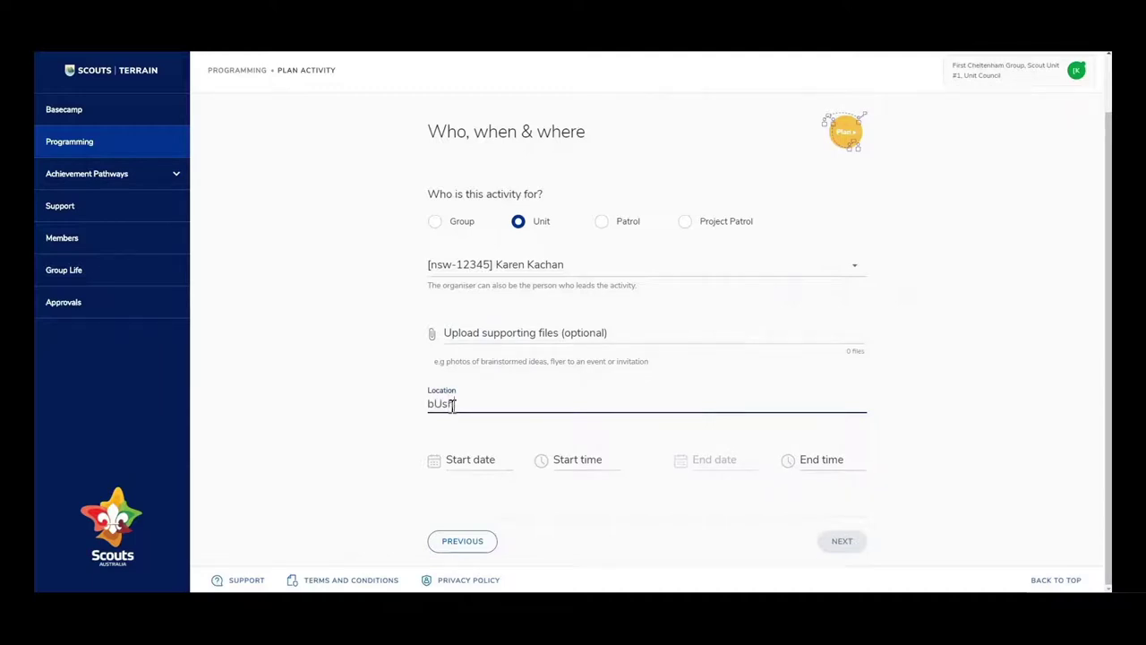
text(bushlangers bay)
Set the start to 18/09/2020 at 12:25 PM.
click(464, 464)
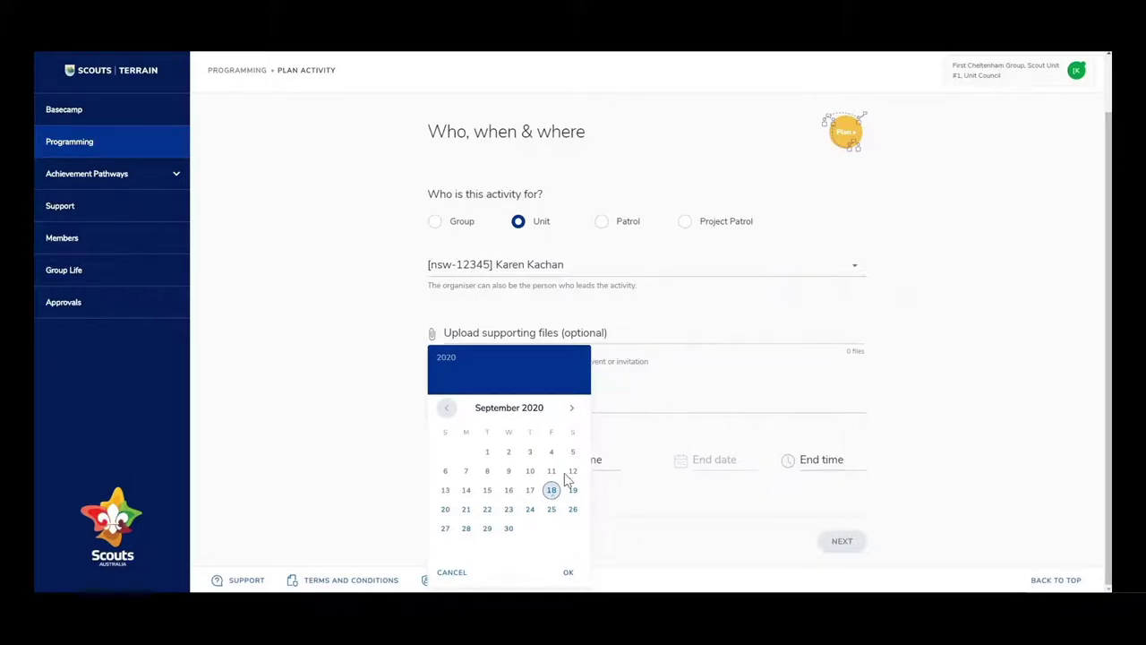
click(553, 490)
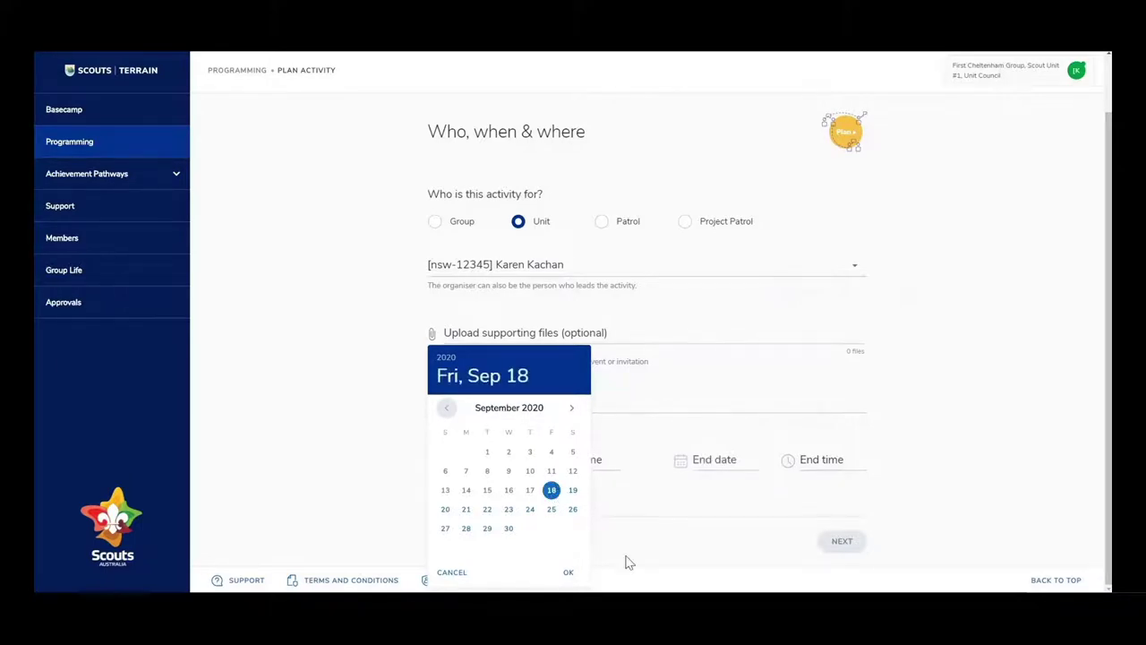
click(568, 578)
click(587, 466)
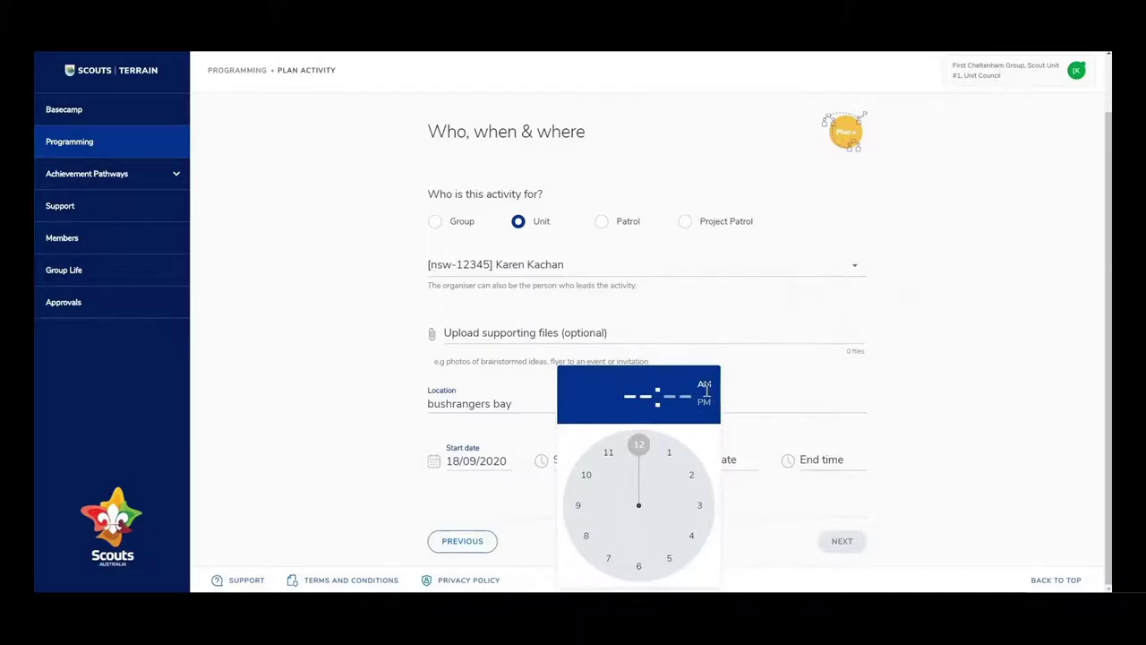
click(704, 403)
click(641, 449)
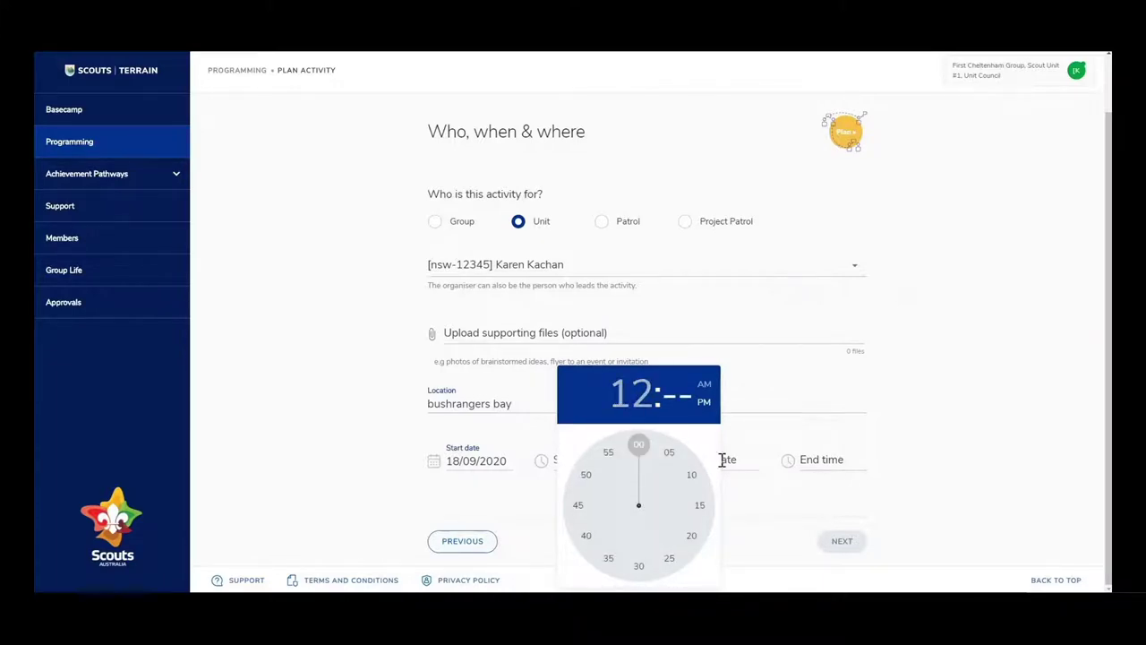
click(670, 558)
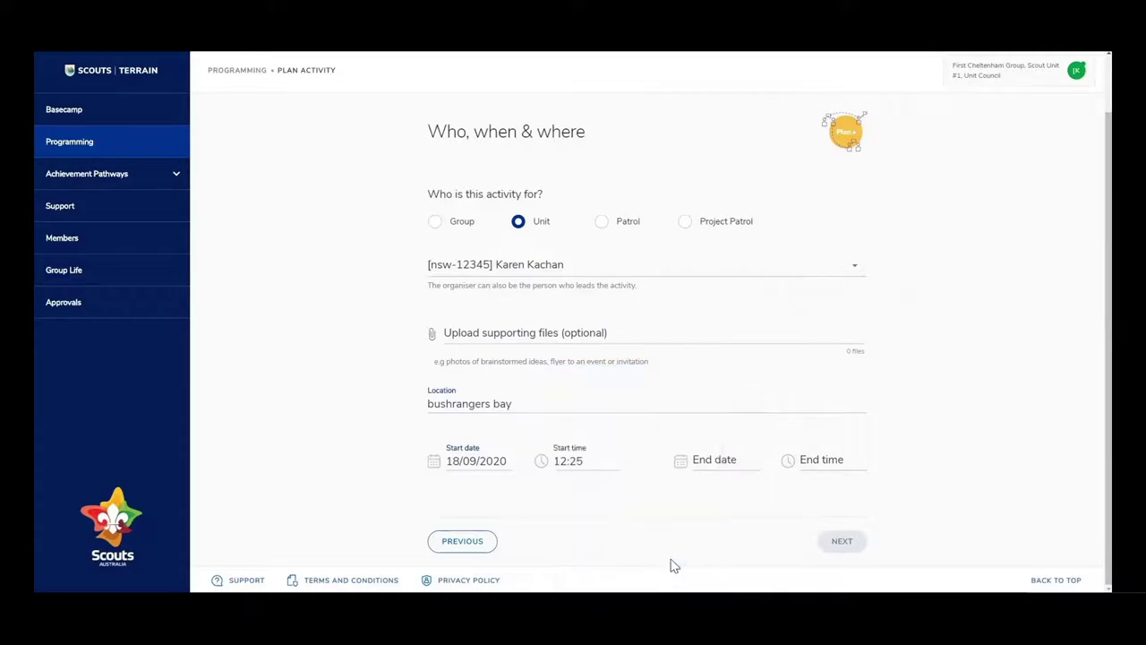
Set the end to 18/09/2020 at 00:35.
click(711, 461)
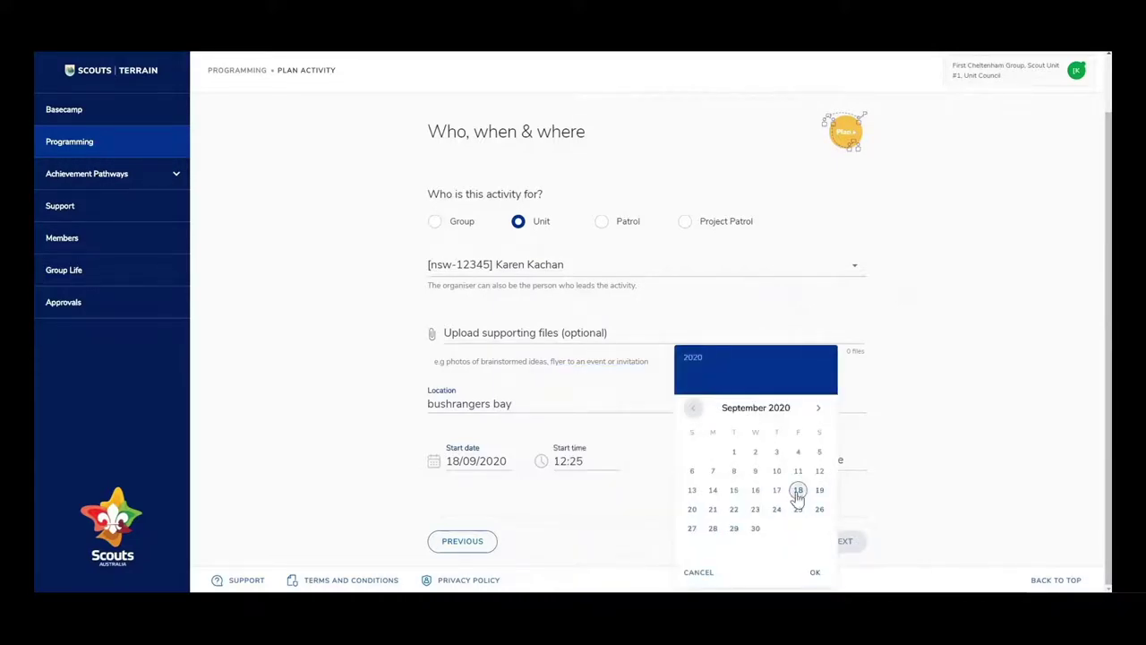
click(798, 490)
click(815, 573)
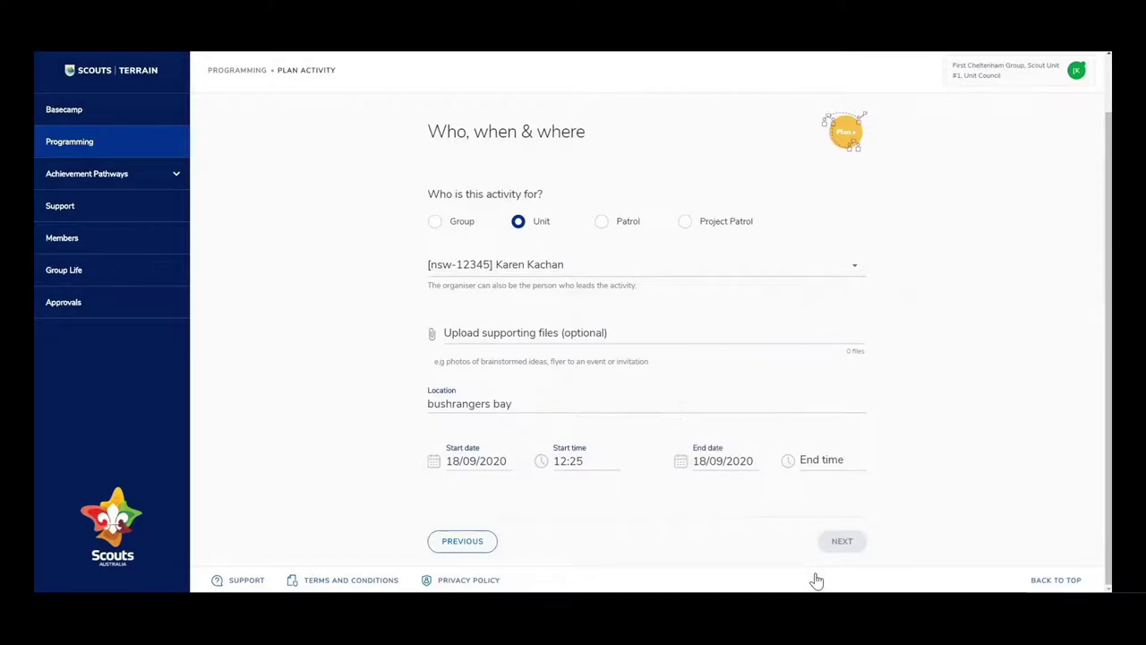
click(816, 461)
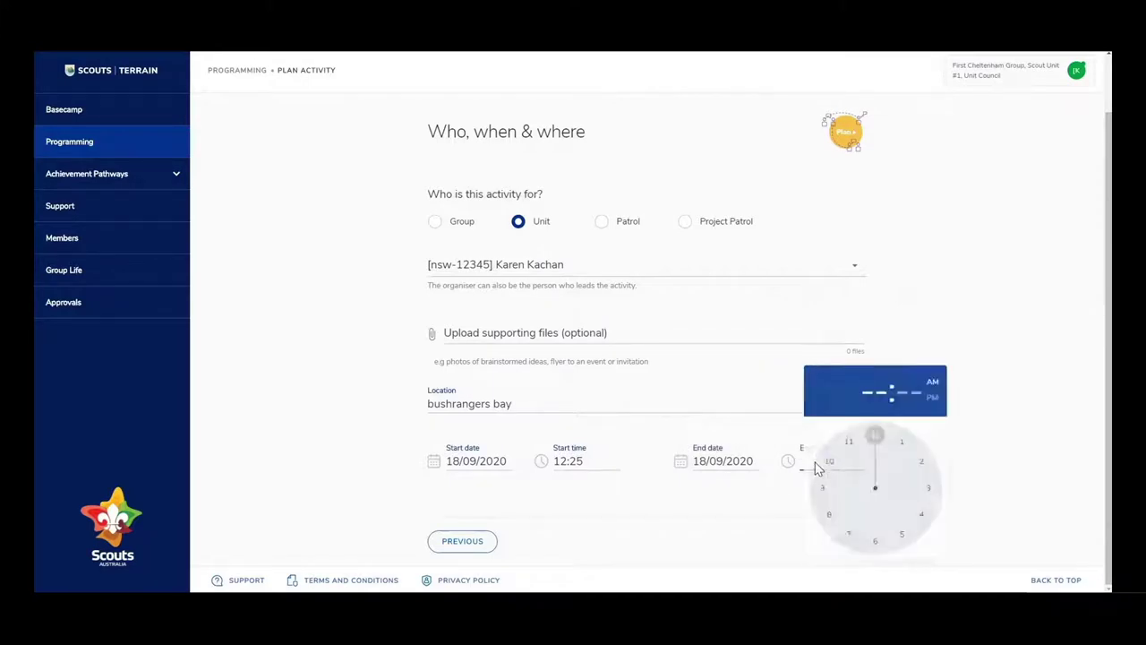
click(892, 452)
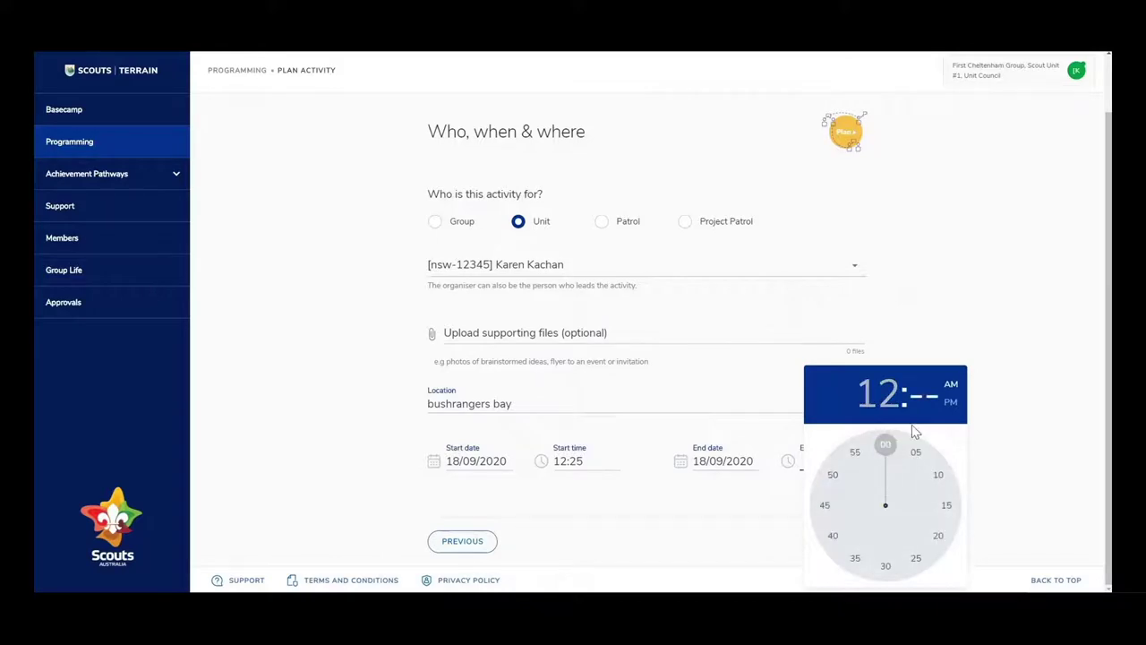
click(856, 559)
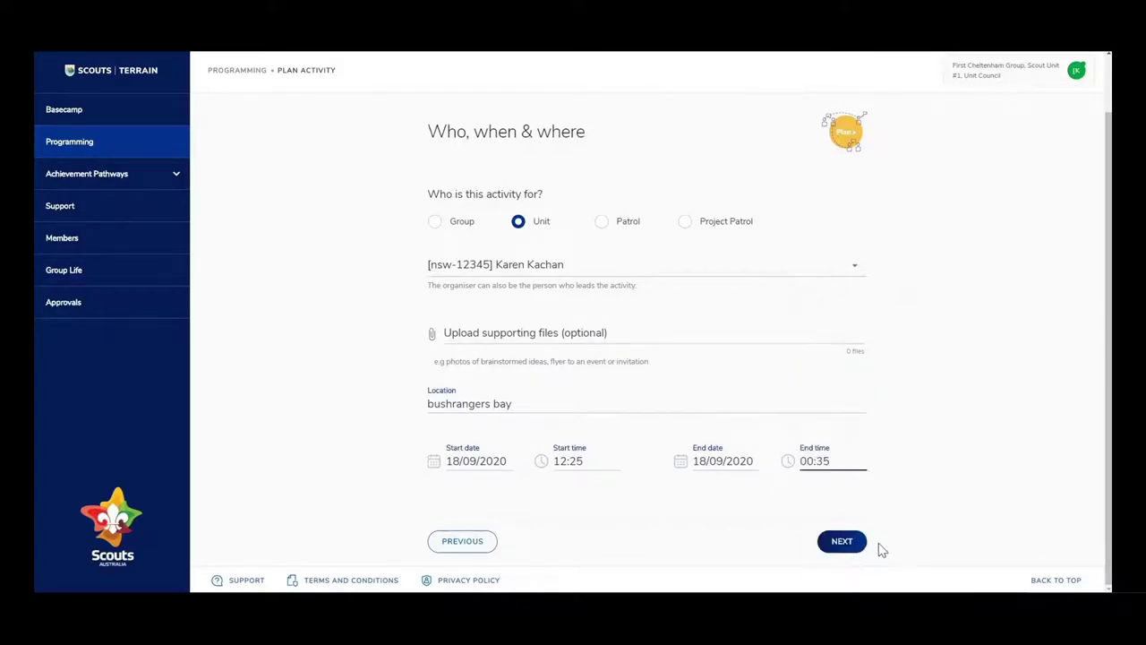
click(846, 546)
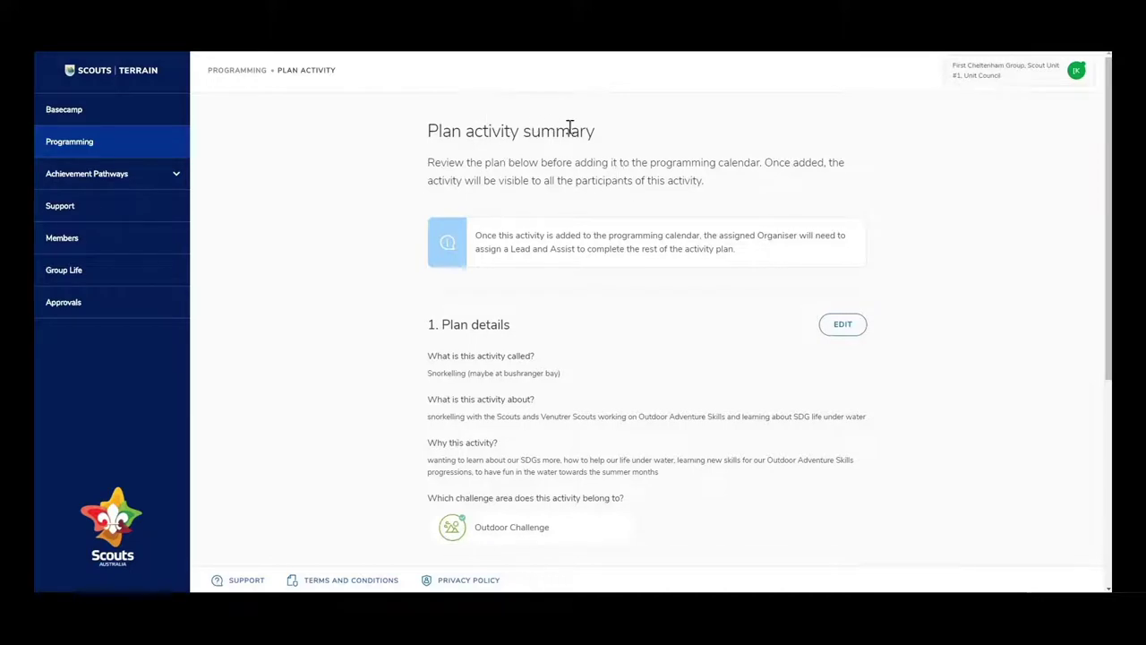
scroll(601, 202, down, 4)
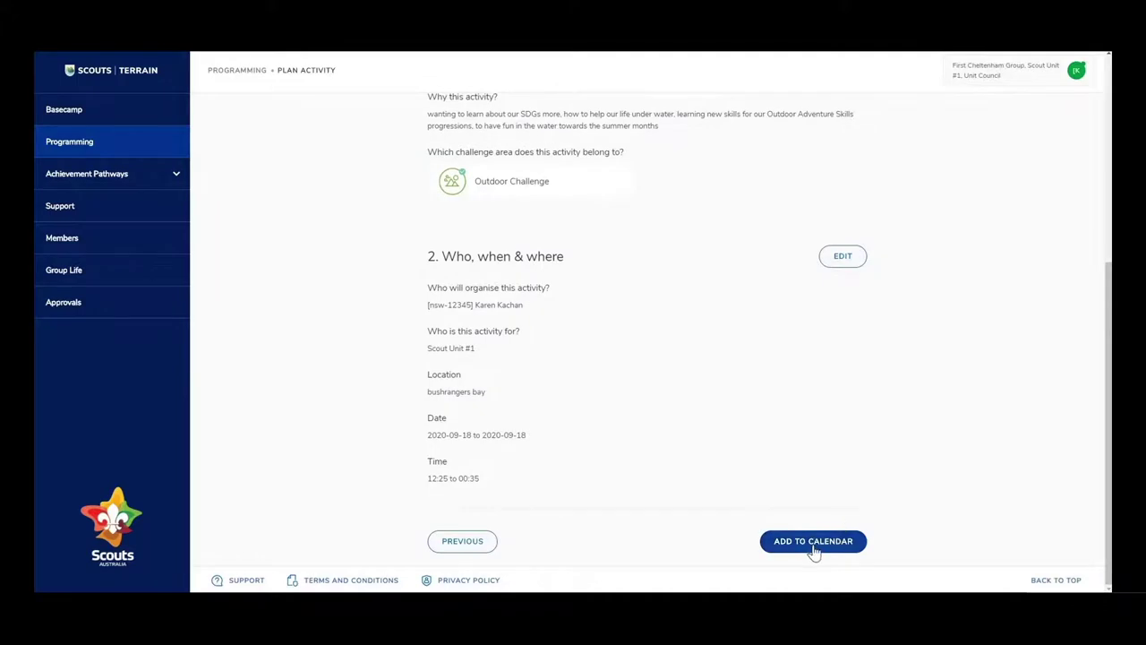
click(805, 547)
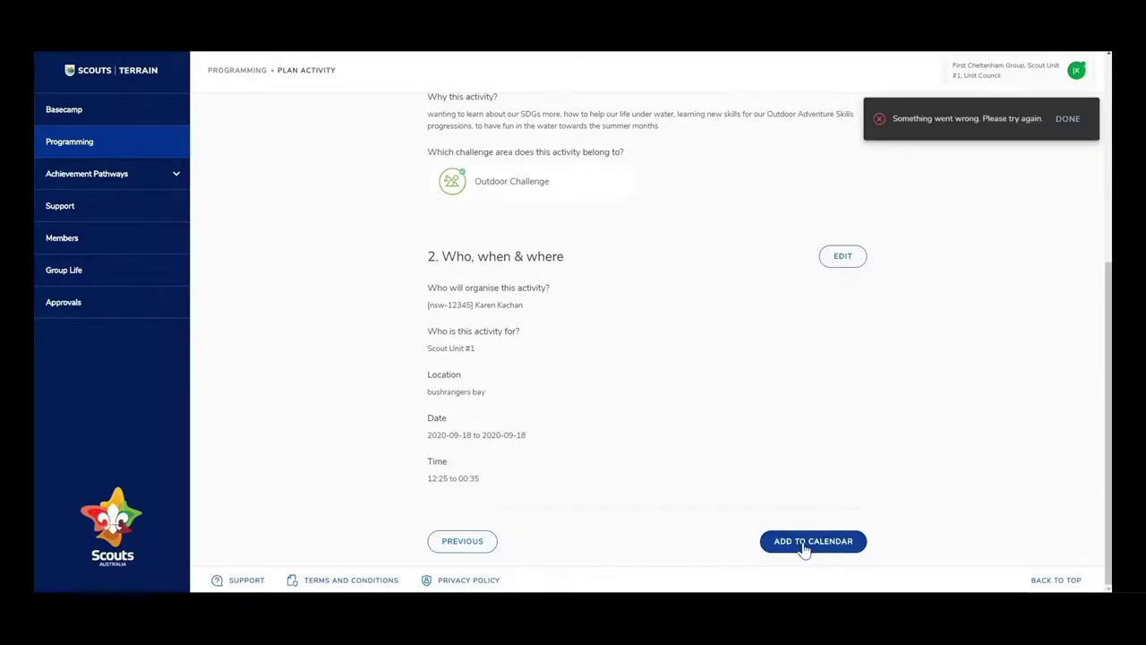
click(1067, 122)
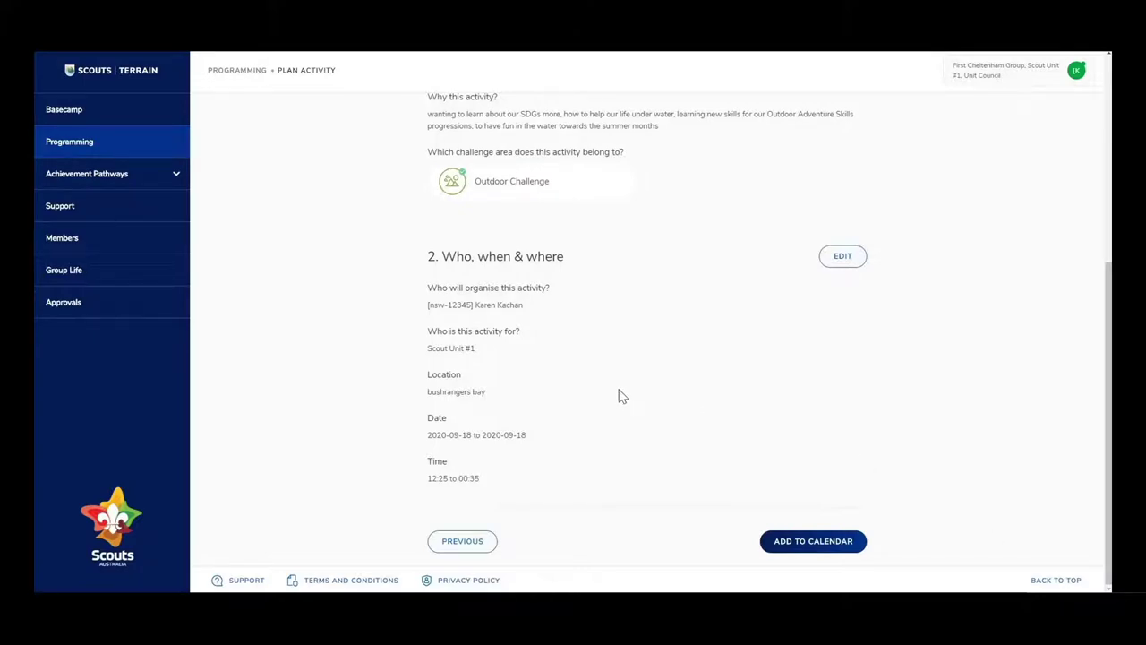
Reopen the who, when and where details and set the start time to 12:30 PM.
click(841, 258)
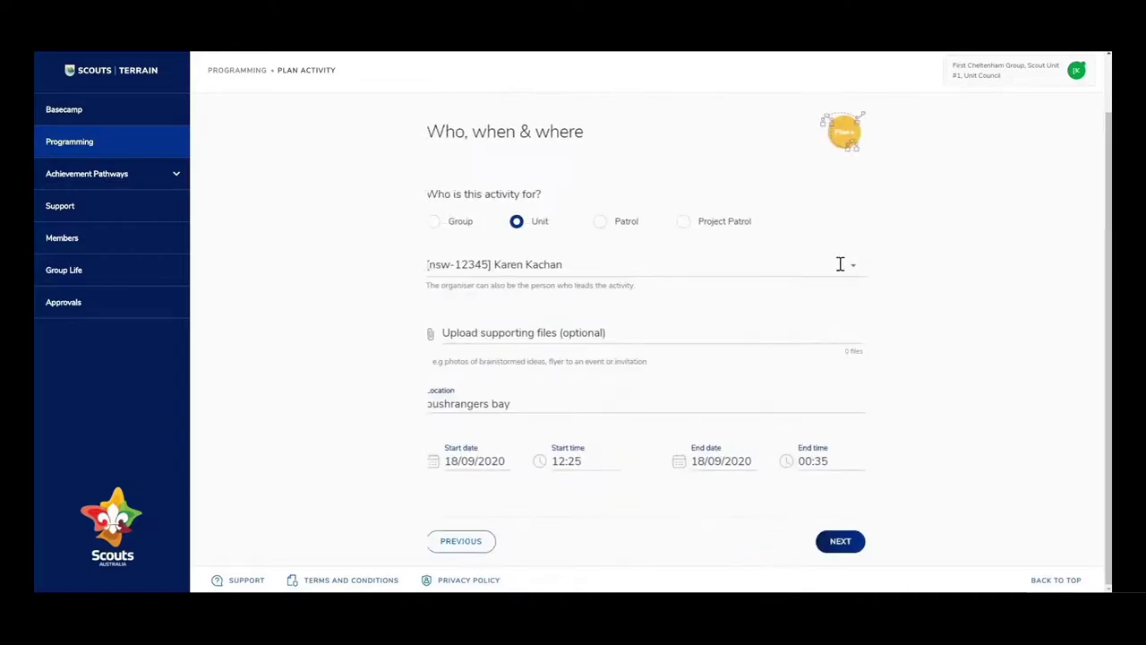
click(579, 461)
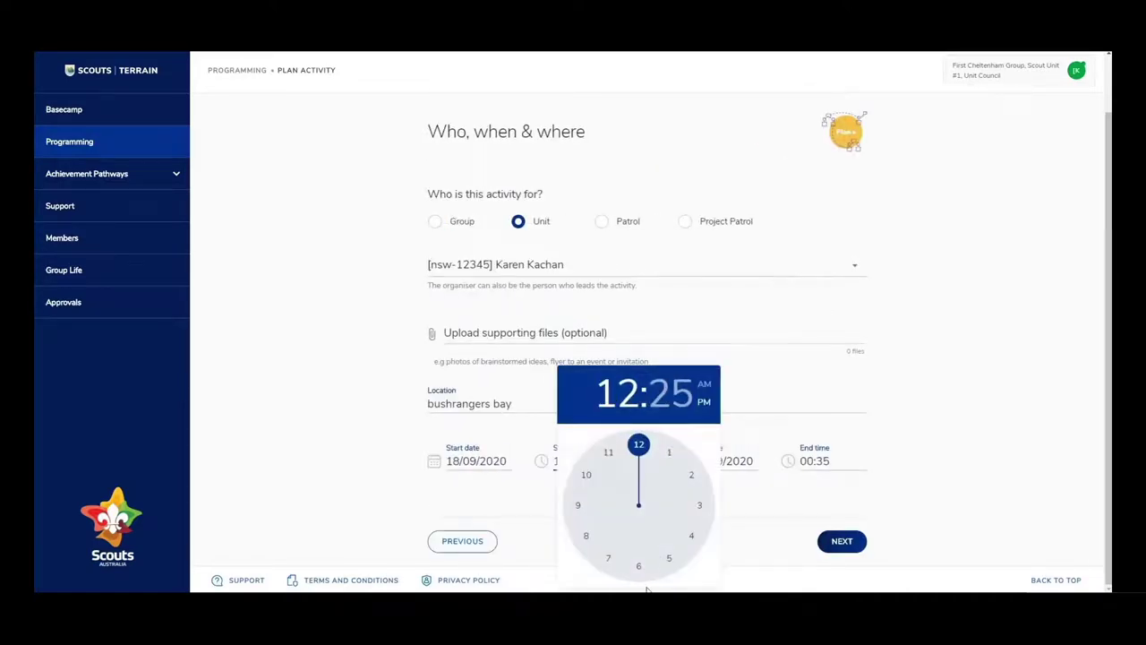
click(679, 394)
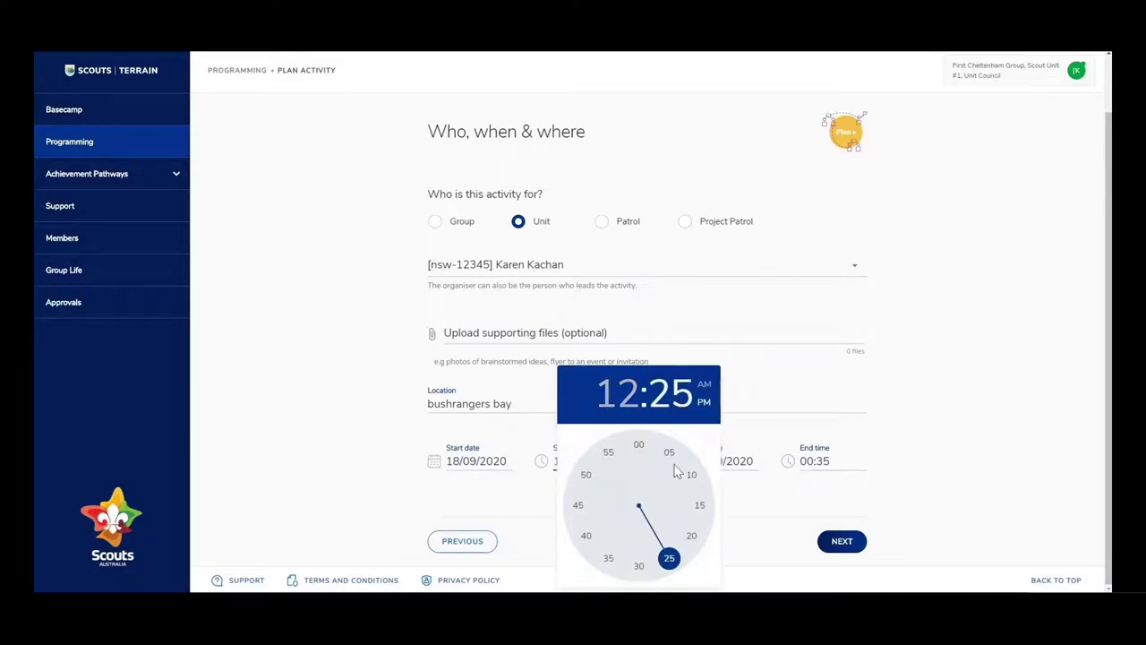
click(703, 401)
click(640, 567)
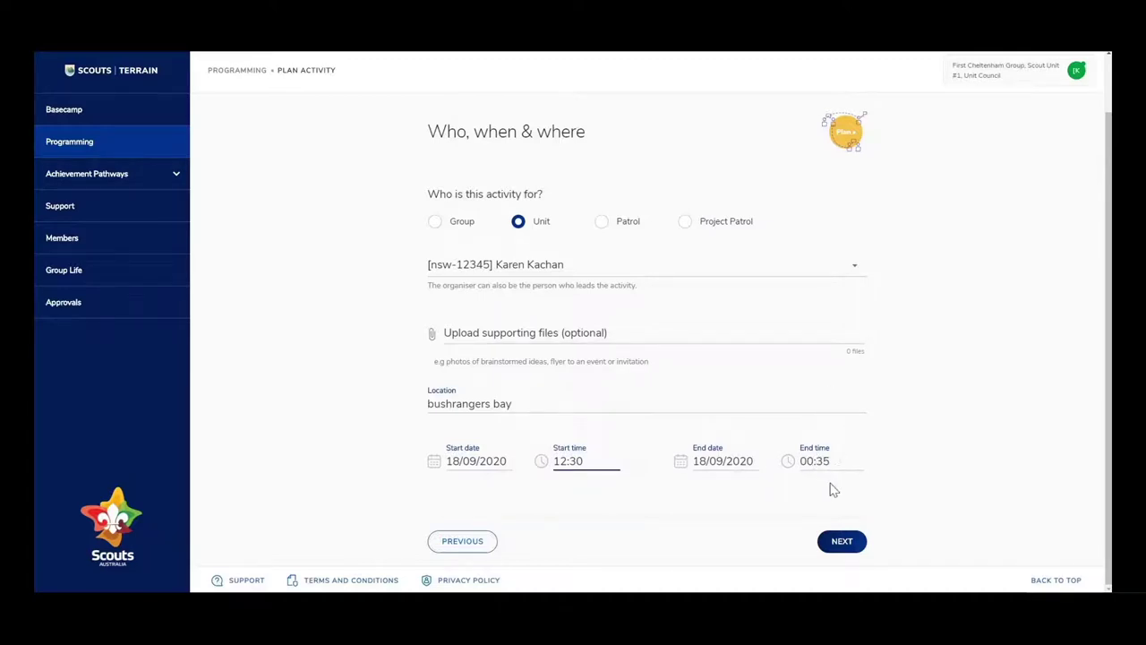
click(815, 464)
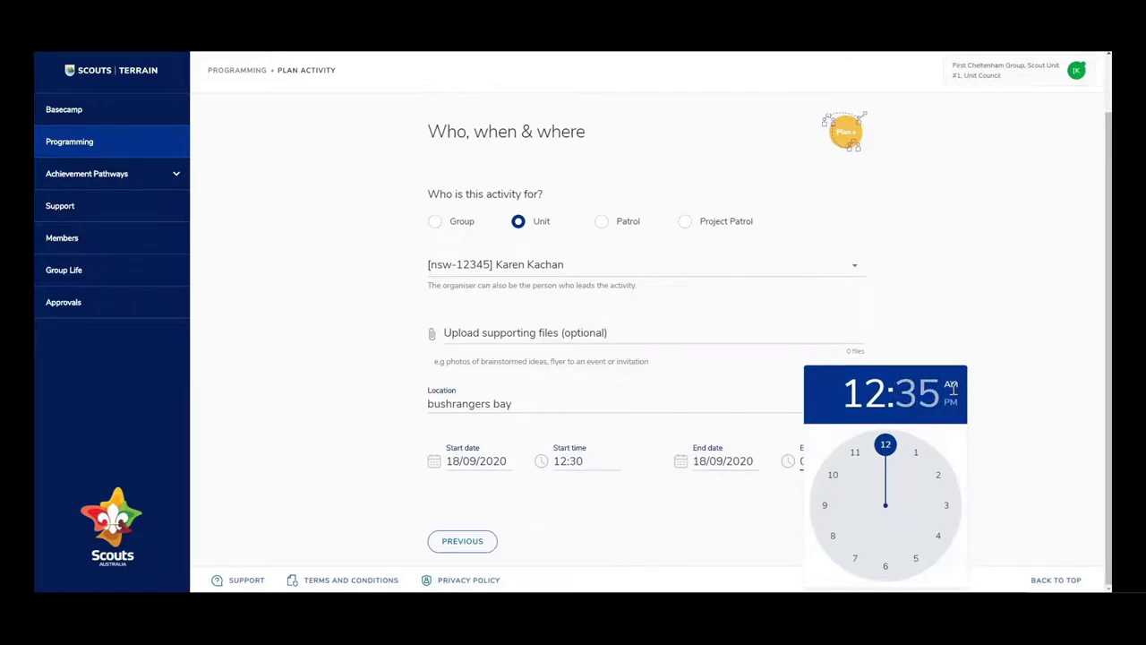
click(577, 462)
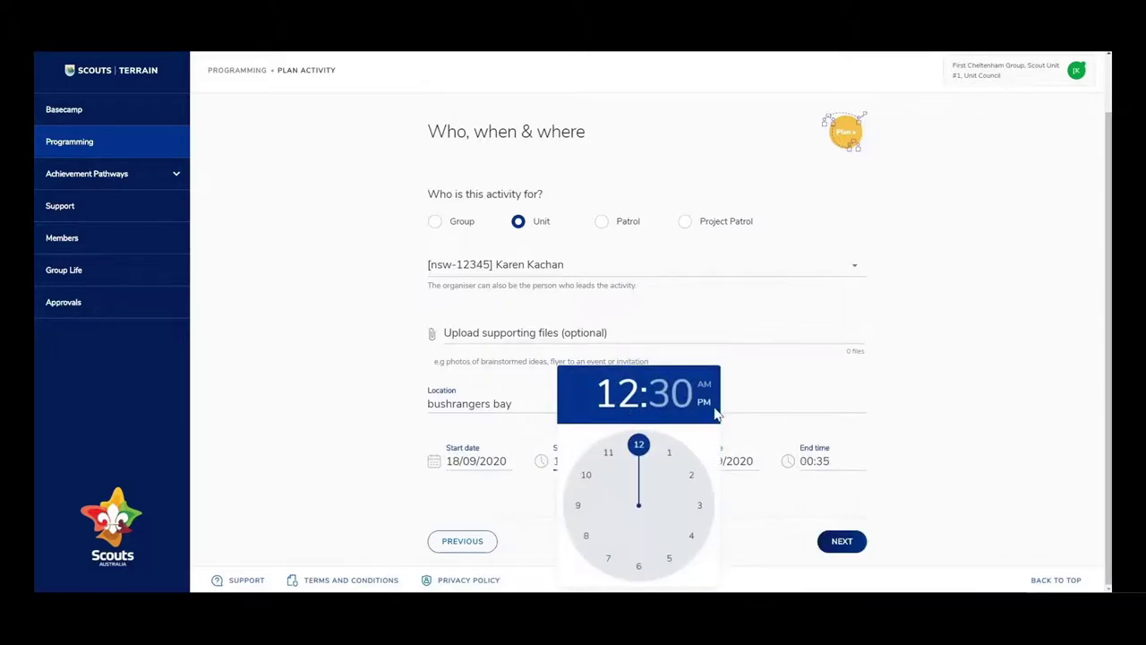
click(639, 446)
click(762, 429)
Set the end time to 12:35 PM and continue to the updated plan summary.
click(818, 460)
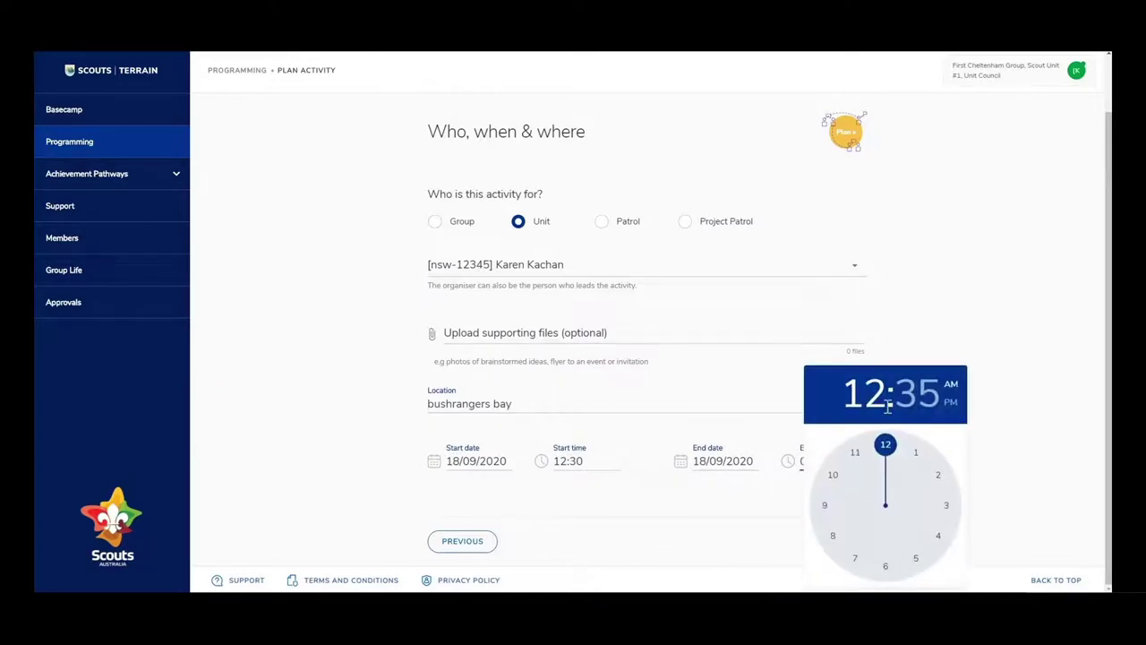
click(951, 401)
click(885, 445)
click(856, 564)
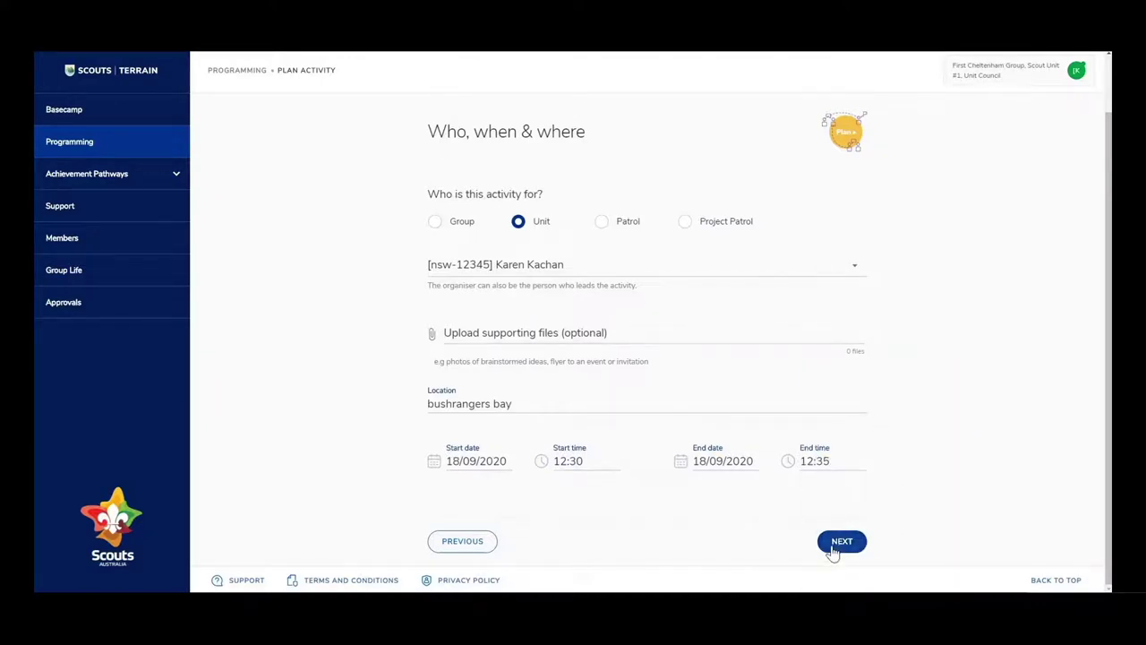
click(840, 542)
scroll(714, 442, down, 3)
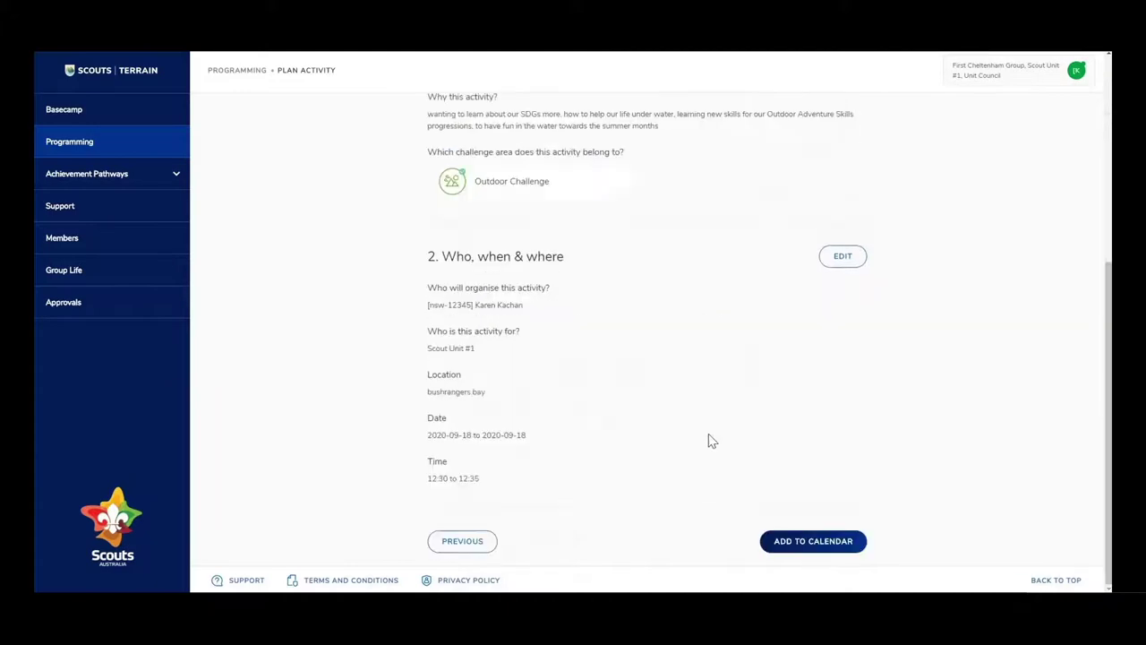
click(800, 545)
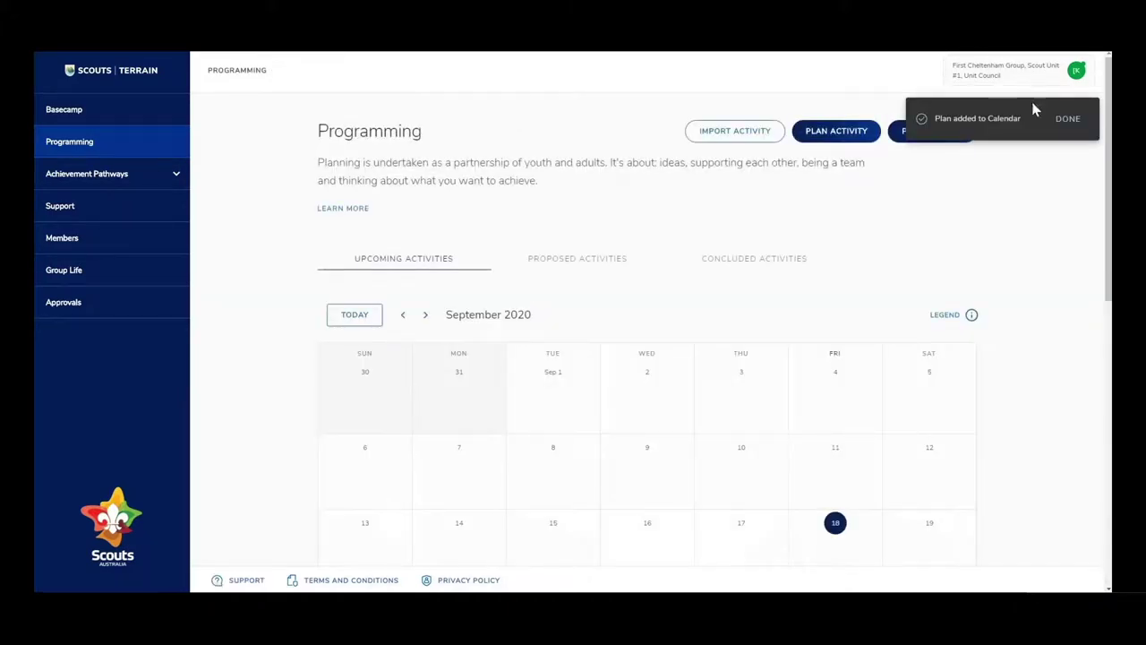
scroll(959, 266, down, 5)
scroll(853, 270, up, 1)
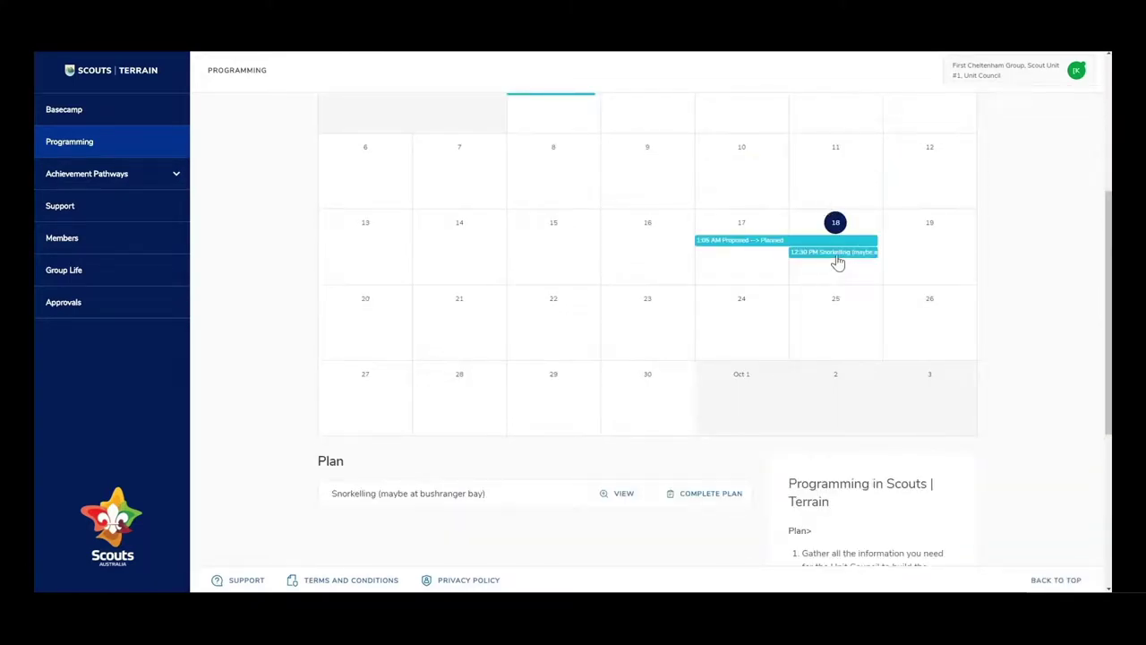
scroll(840, 266, up, 3)
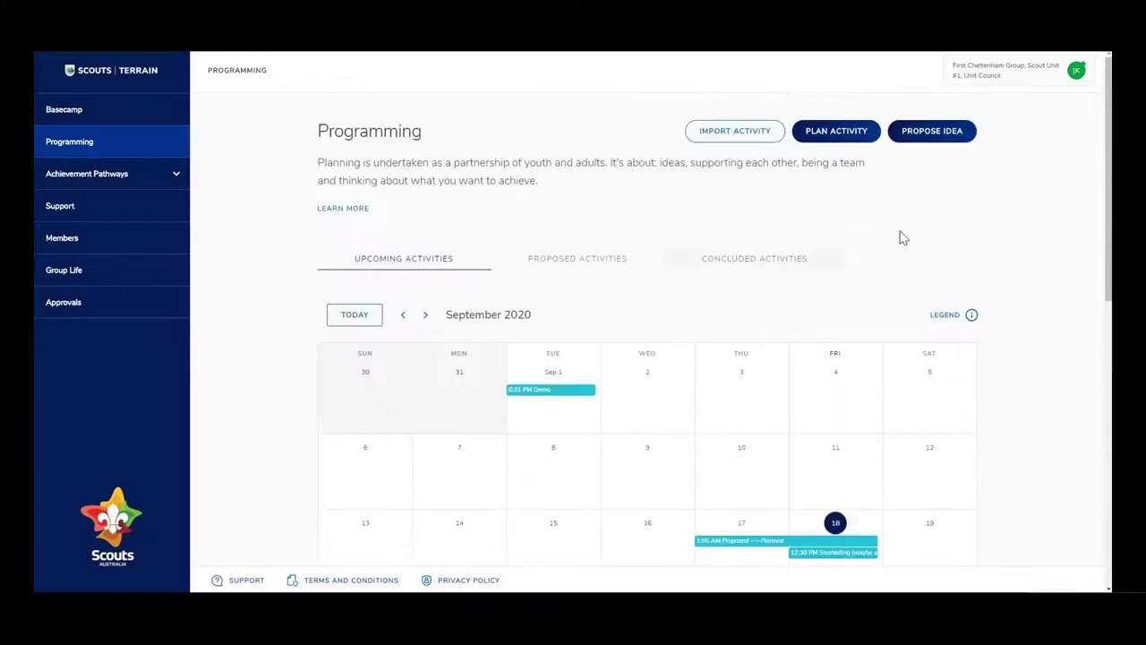
click(972, 314)
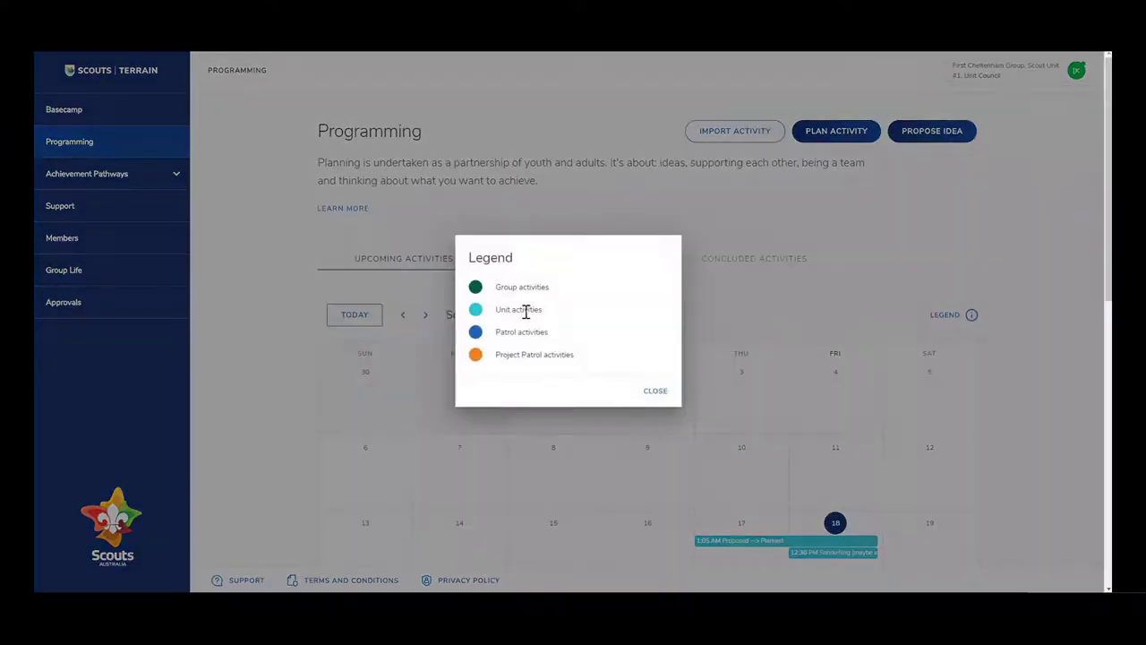
click(655, 391)
scroll(941, 402, down, 3)
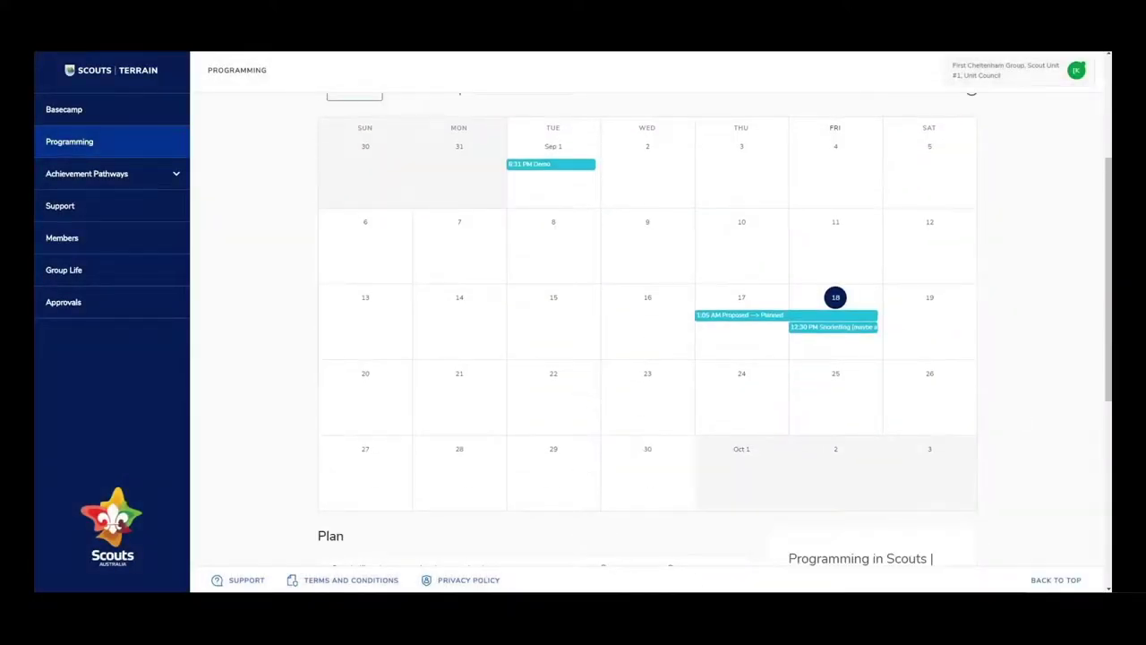
scroll(856, 300, up, 1)
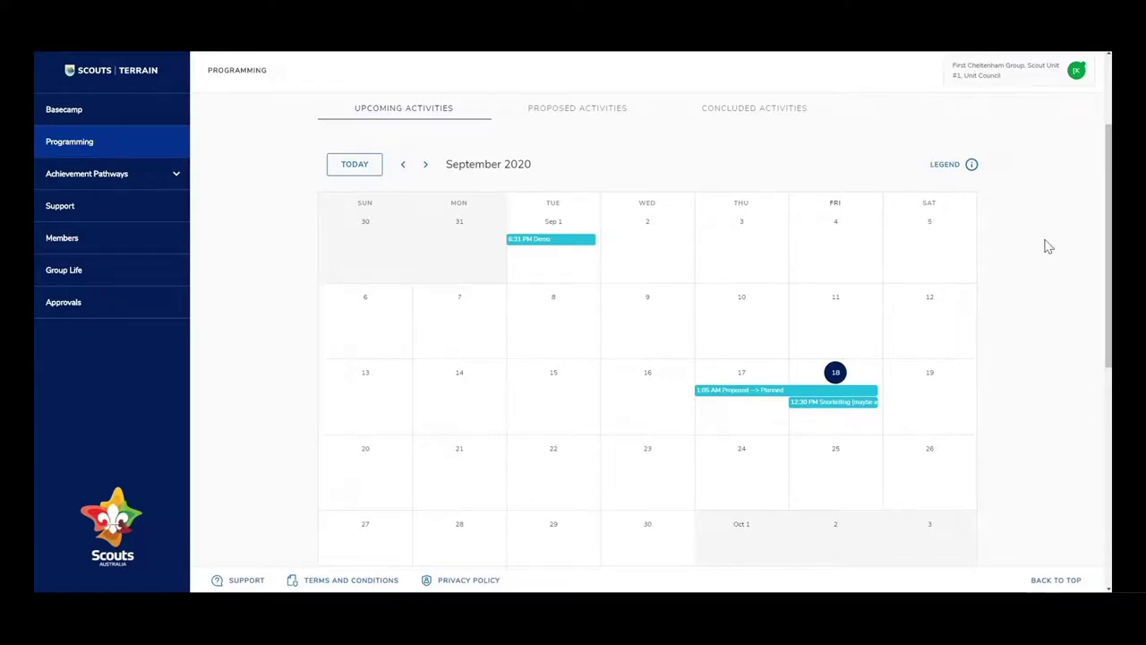
scroll(873, 446, down, 3)
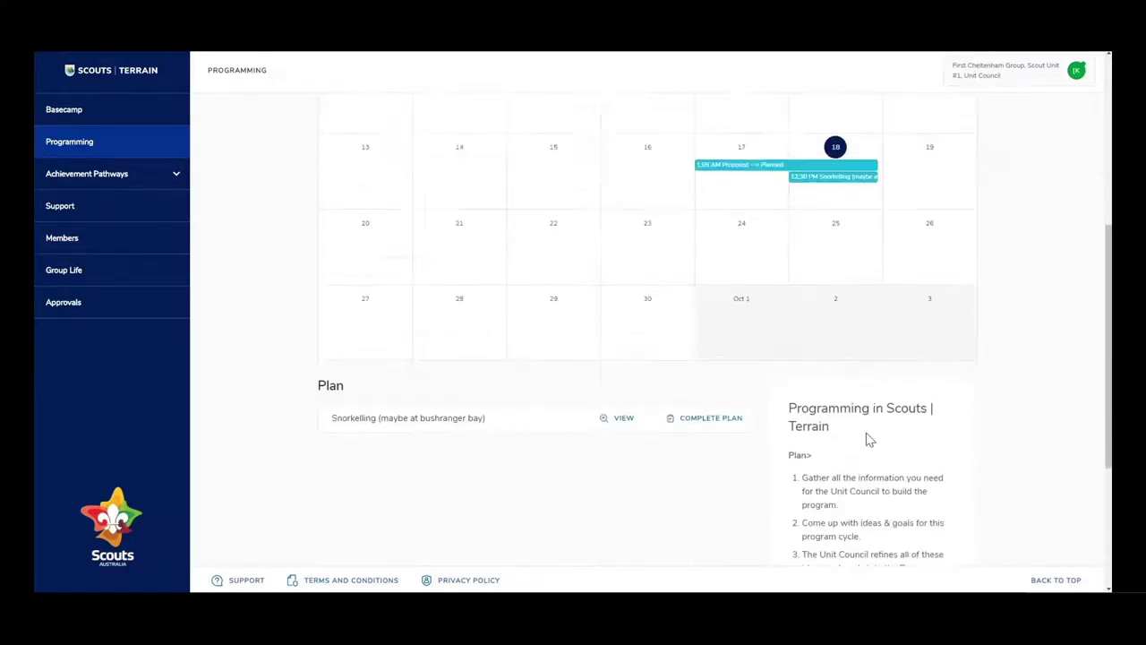
scroll(865, 438, up, 1)
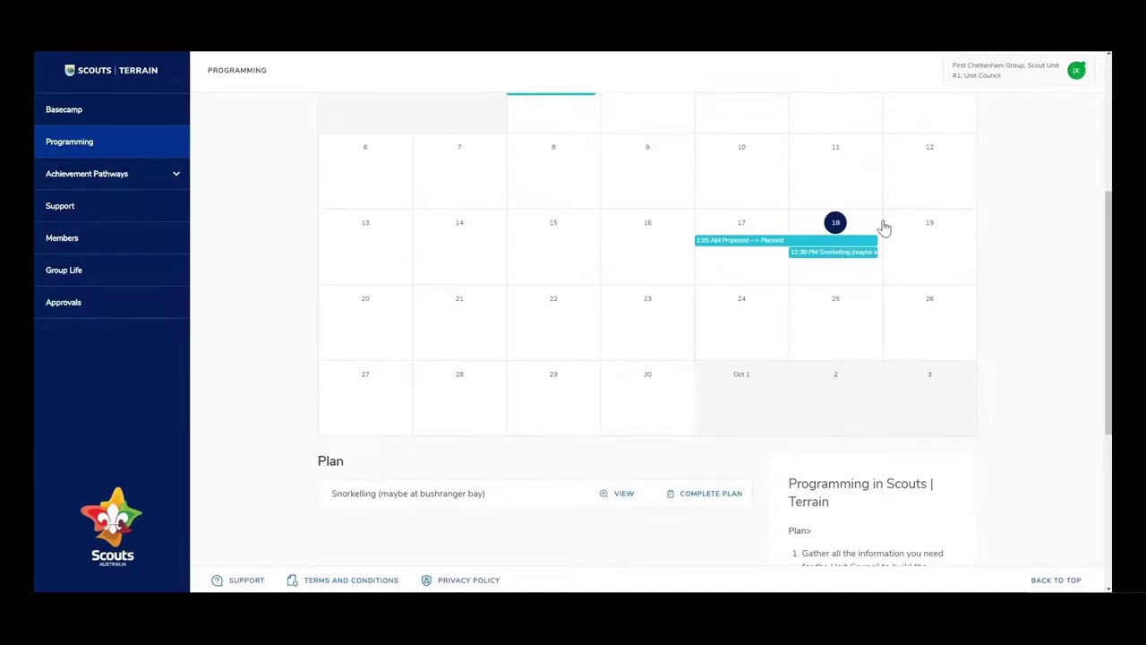
Open the Snorkelling event on the 18th and look over its bushrangers bay, 12:30–12:35 PM details.
click(849, 255)
scroll(630, 328, down, 1)
scroll(629, 328, down, 3)
scroll(594, 356, up, 4)
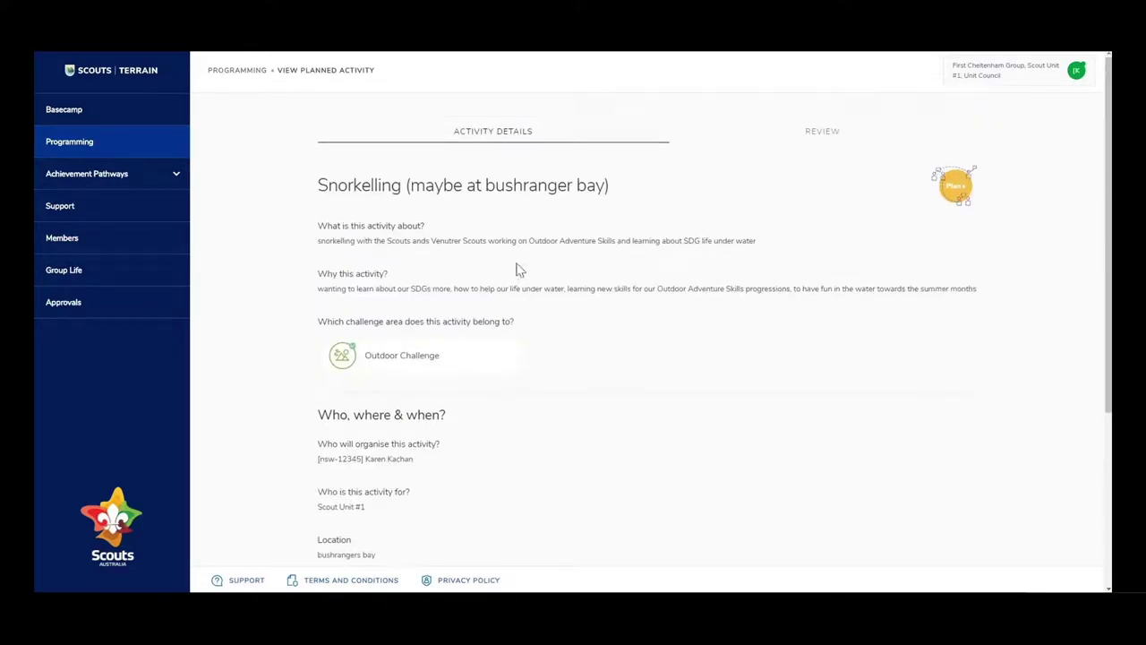
scroll(514, 269, down, 3)
scroll(503, 352, up, 3)
scroll(471, 310, down, 3)
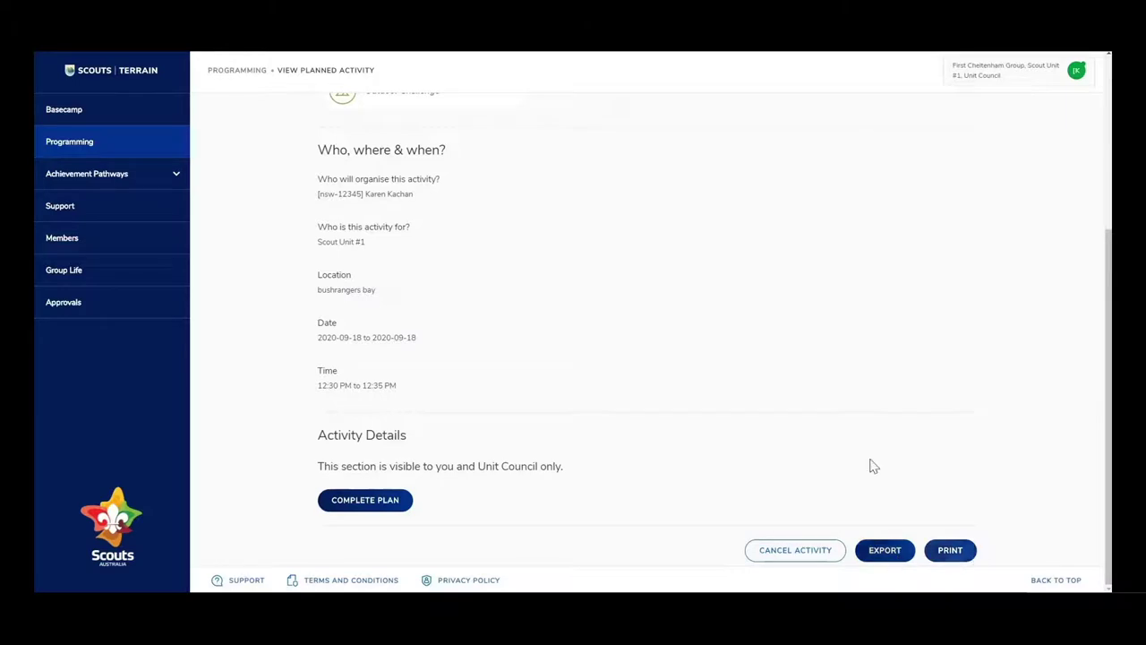
scroll(630, 465, up, 1)
scroll(629, 465, up, 3)
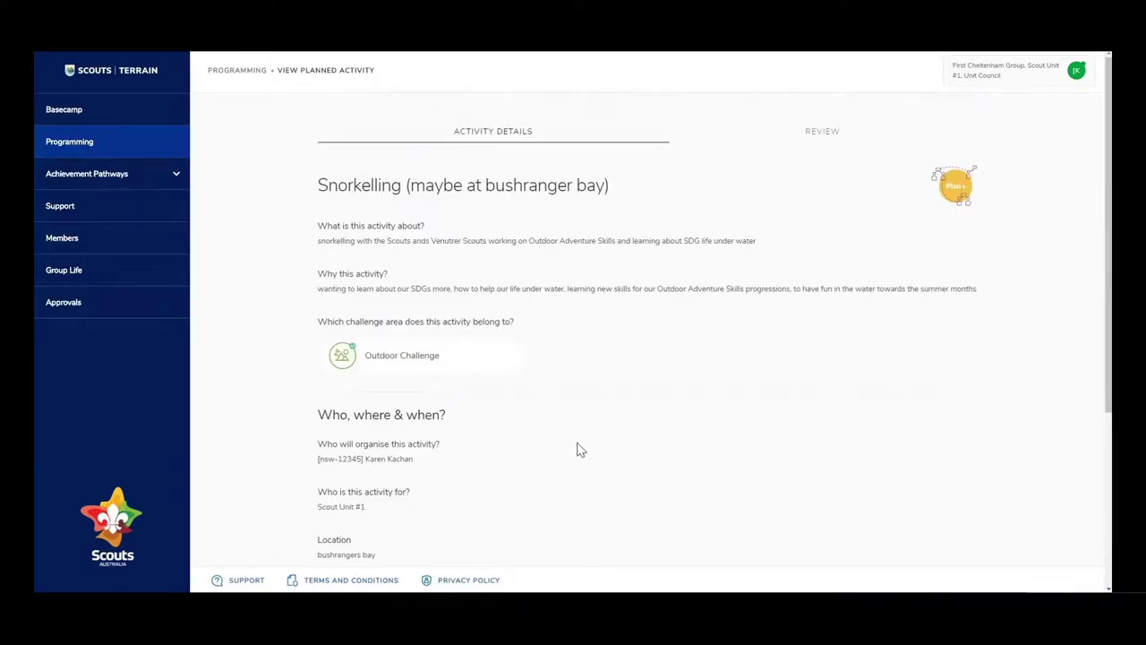
scroll(578, 449, down, 3)
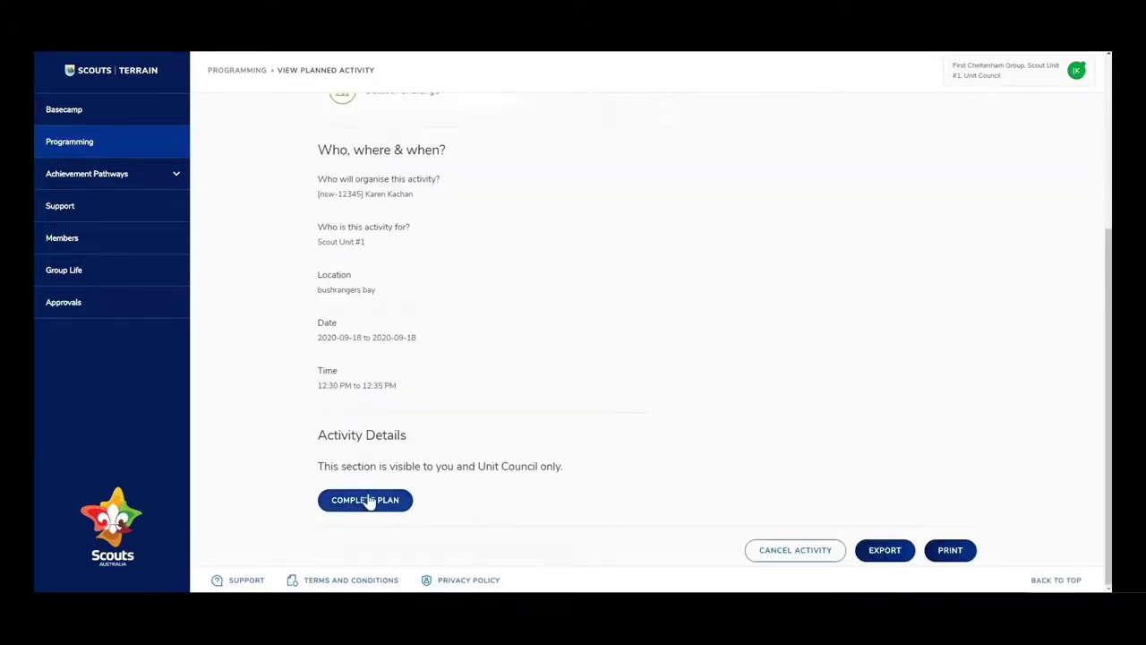
Start completing the Snorkelling plan and pick a youth member to lead it.
click(397, 499)
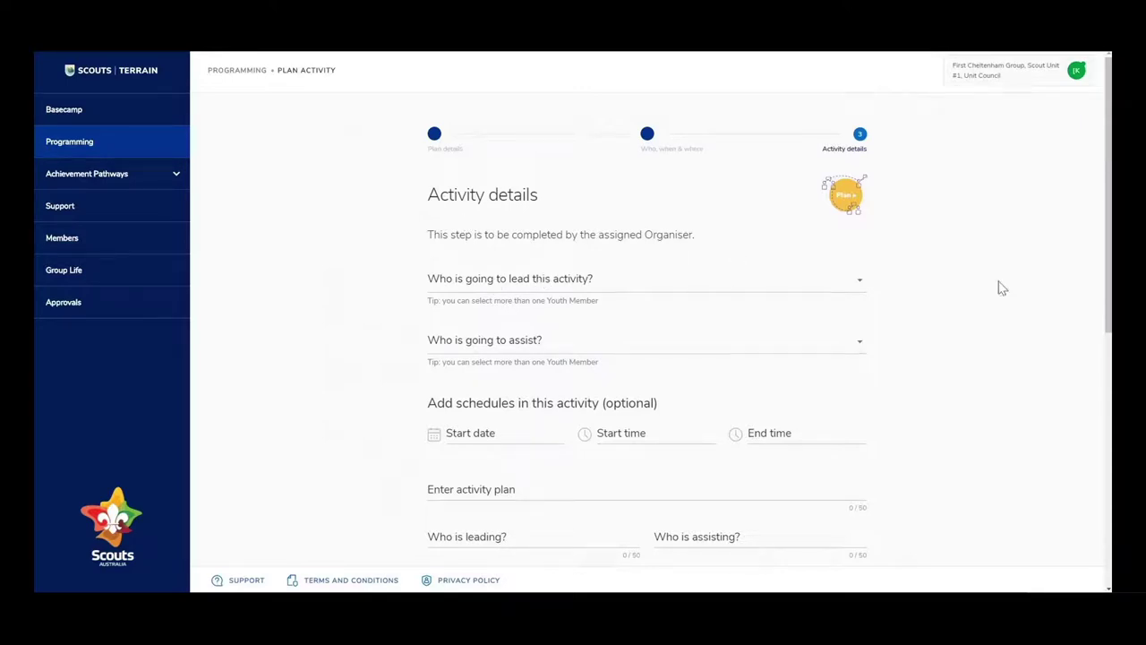
click(855, 284)
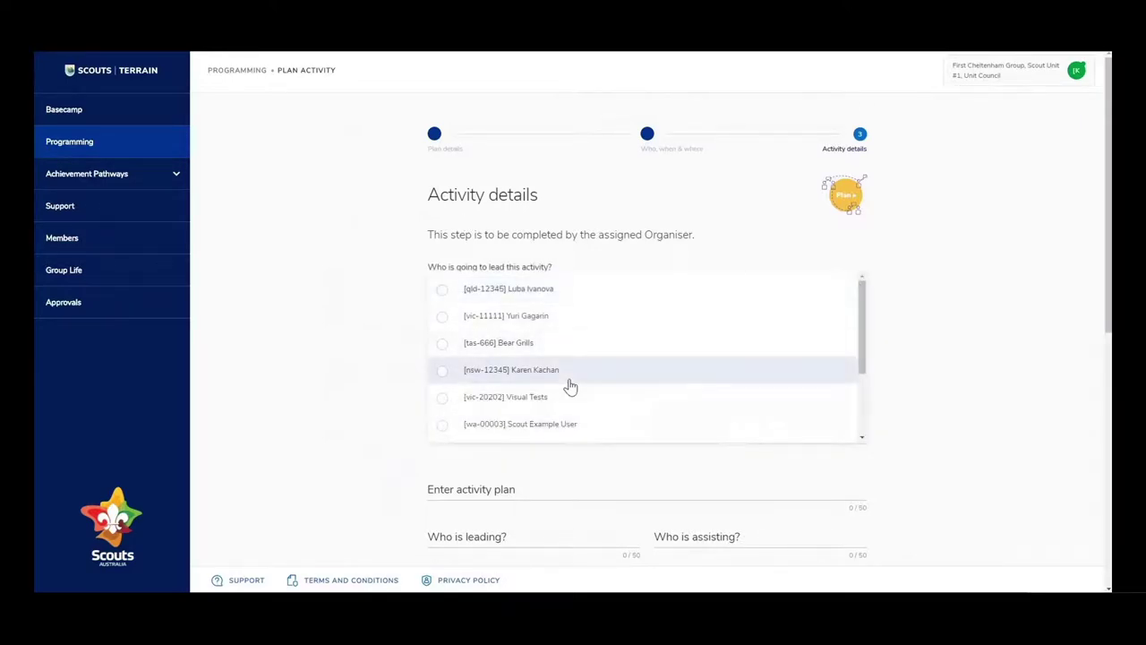
scroll(568, 386, down, 2)
scroll(568, 385, up, 2)
click(545, 376)
scroll(576, 316, down, 2)
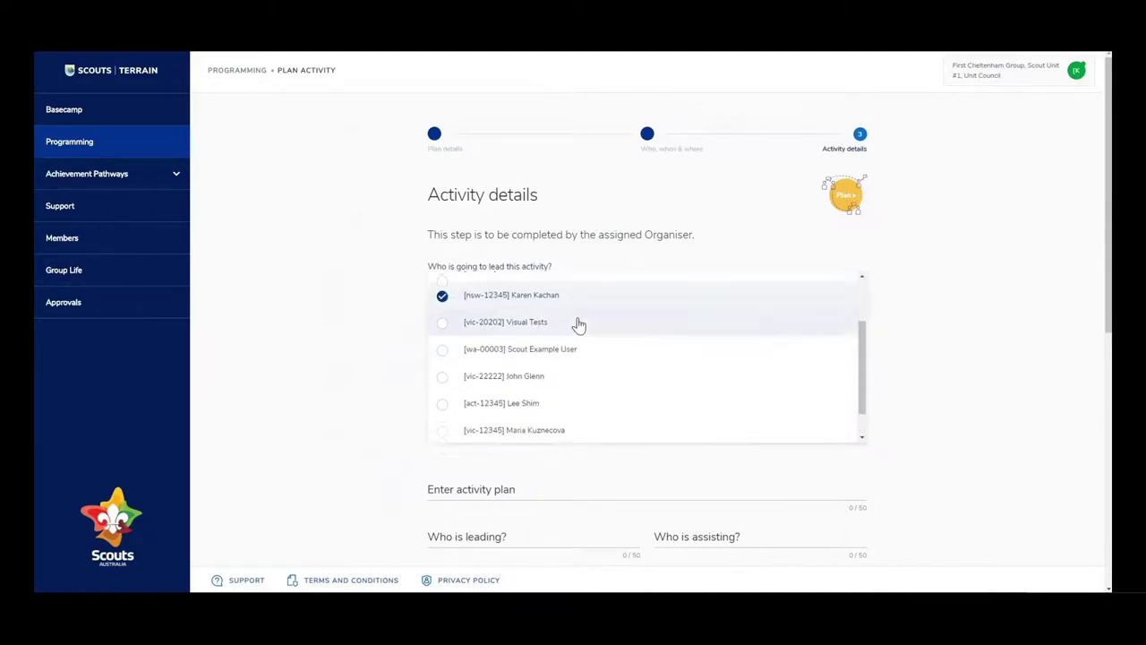
click(1001, 283)
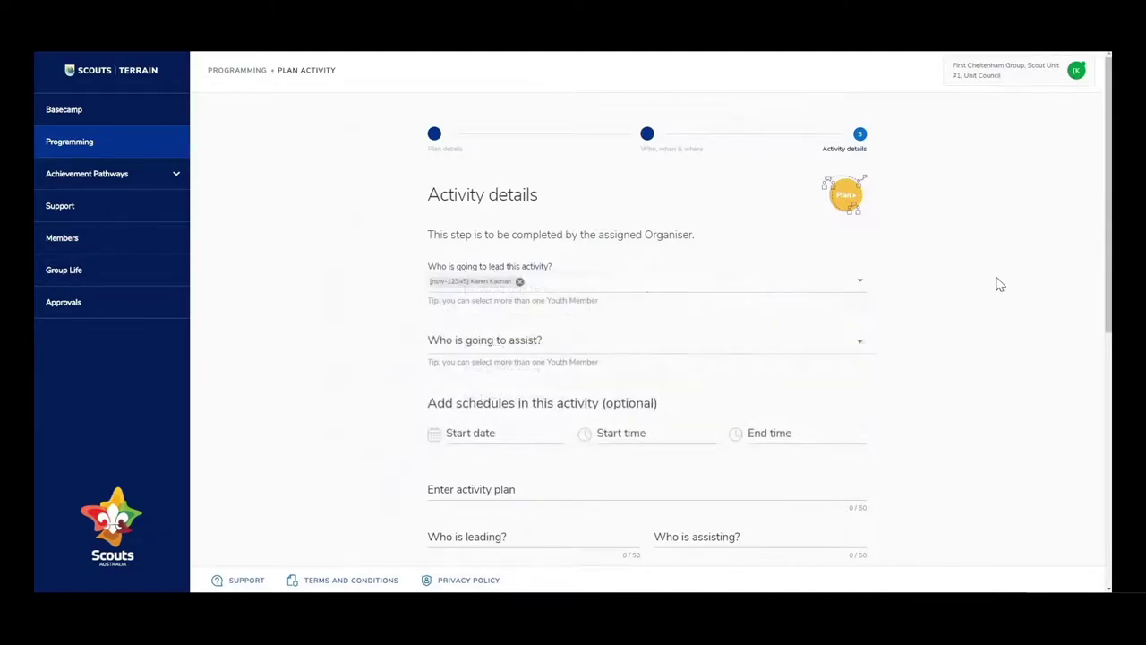
Pick a different youth member to assist the activity.
click(855, 347)
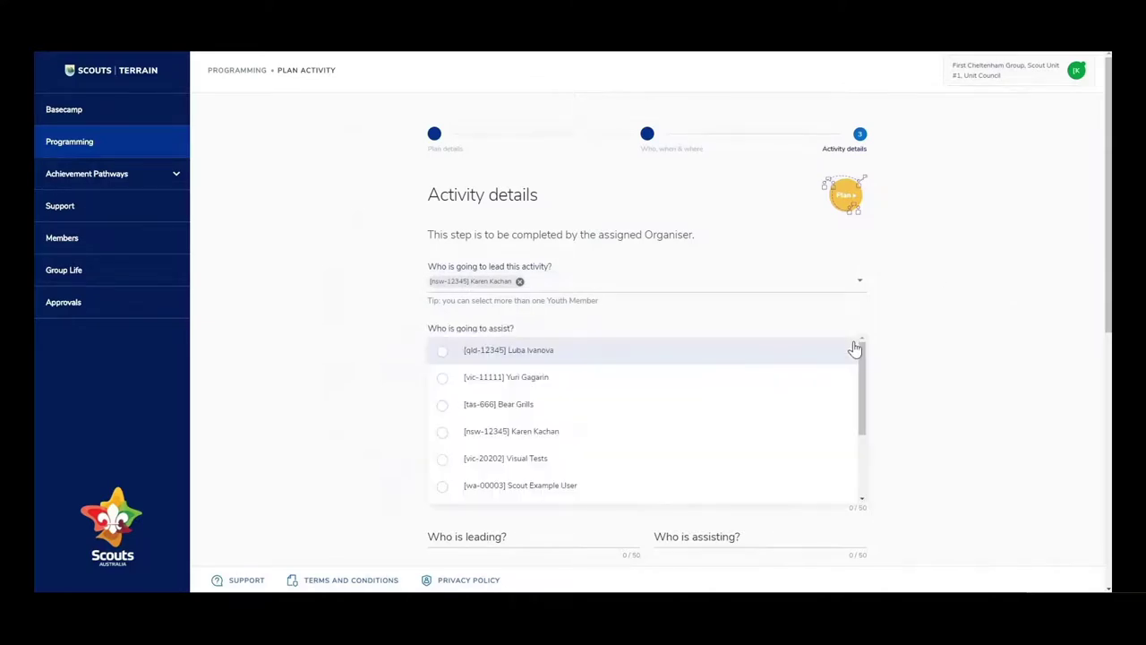
click(579, 380)
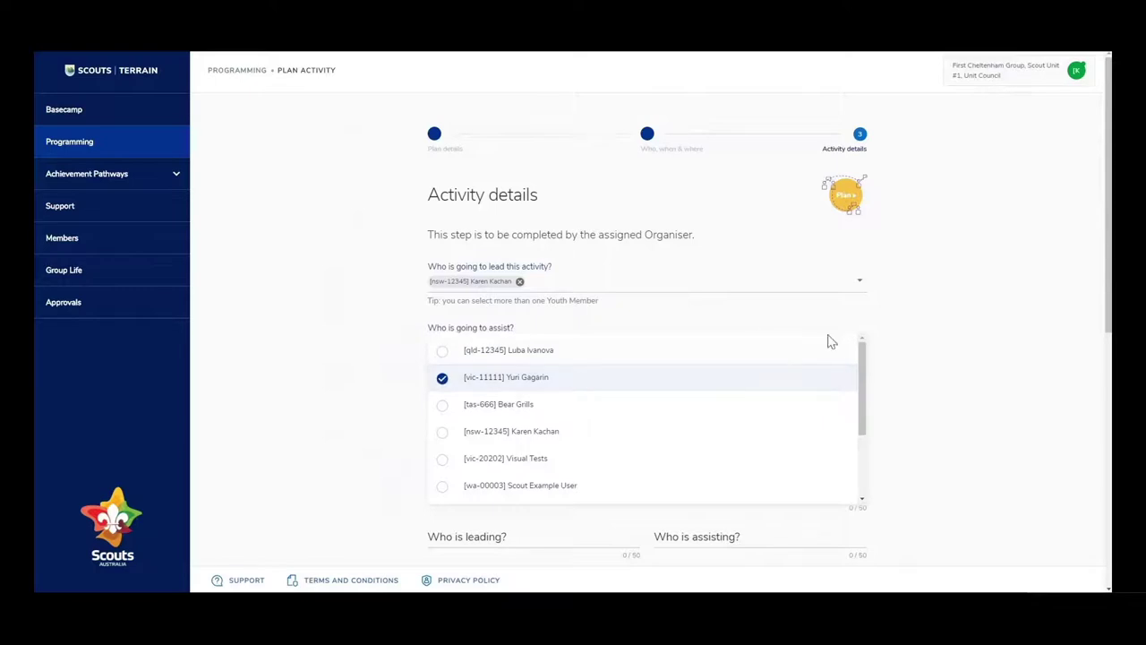
click(971, 368)
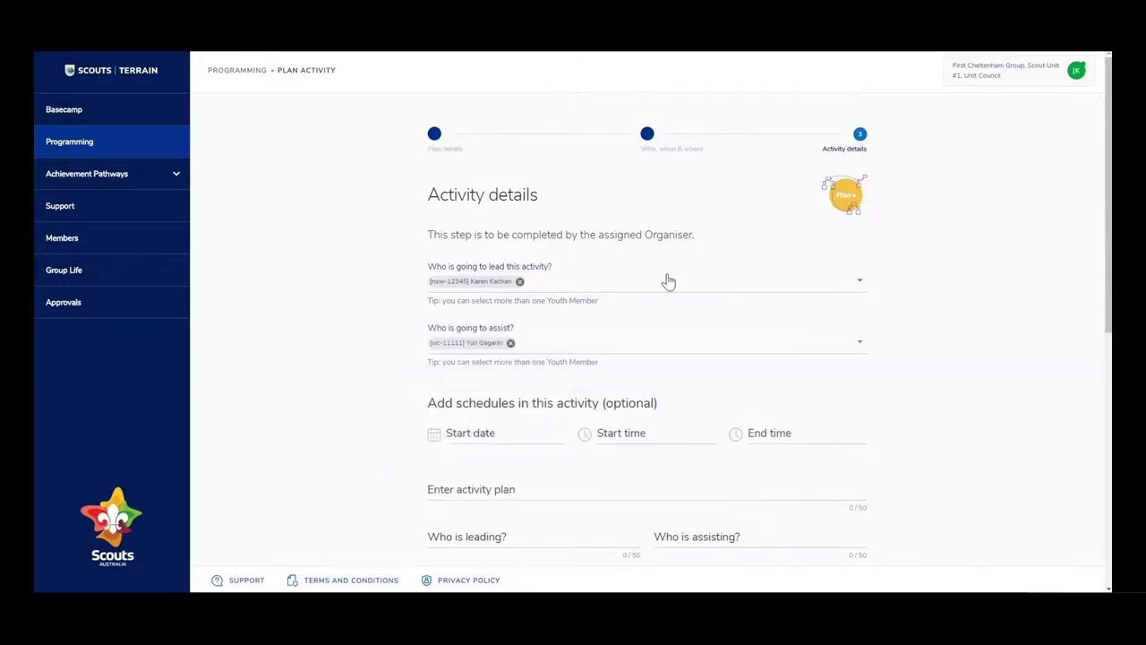
scroll(678, 320, down, 2)
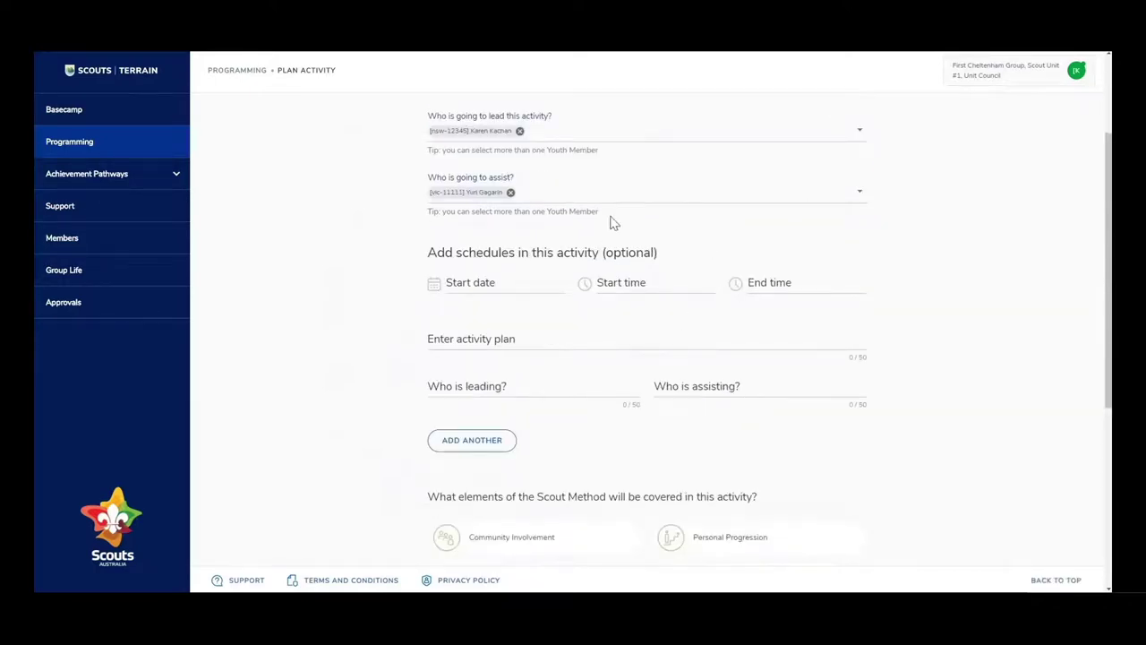
Leave the schedule start date empty and add a second and third schedule row.
click(484, 283)
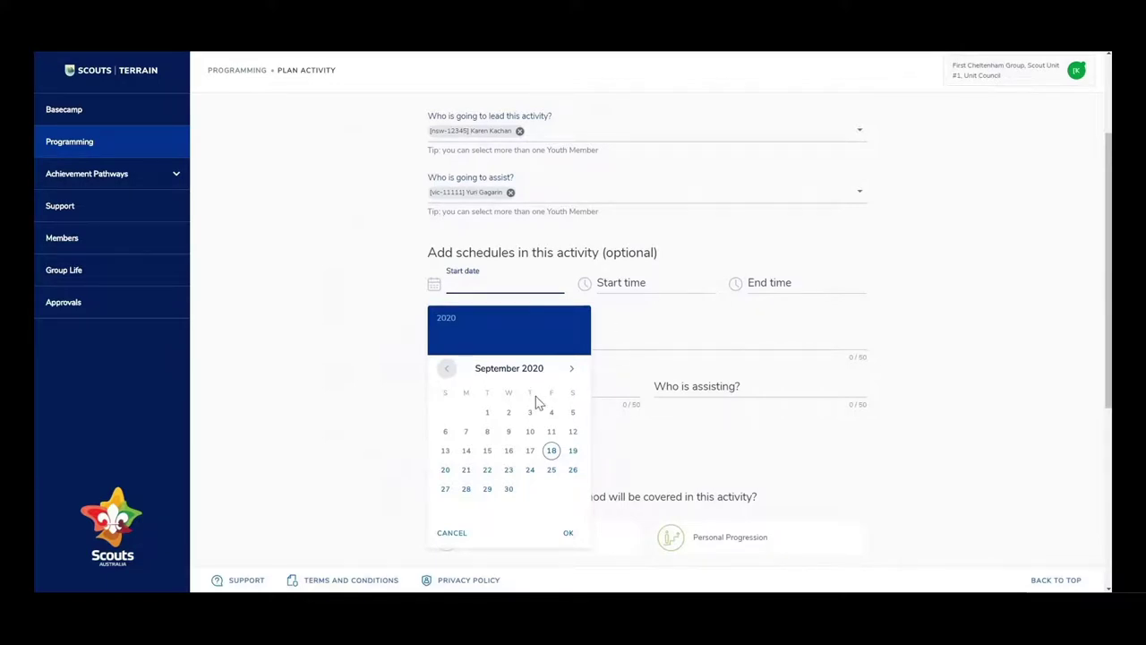
click(500, 285)
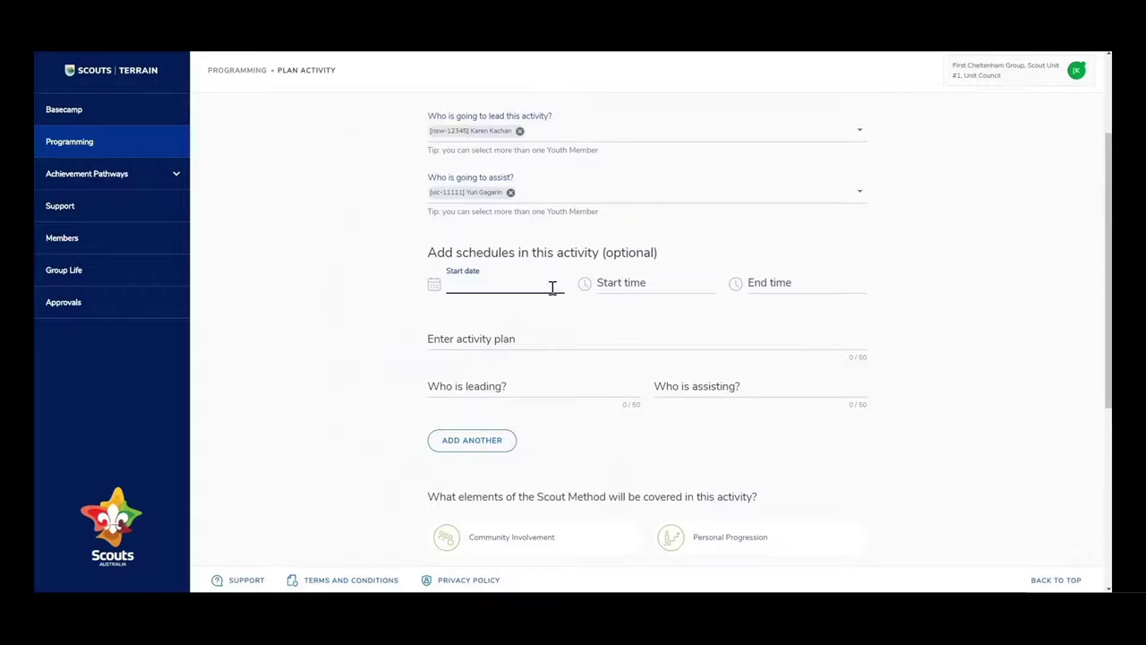
click(475, 441)
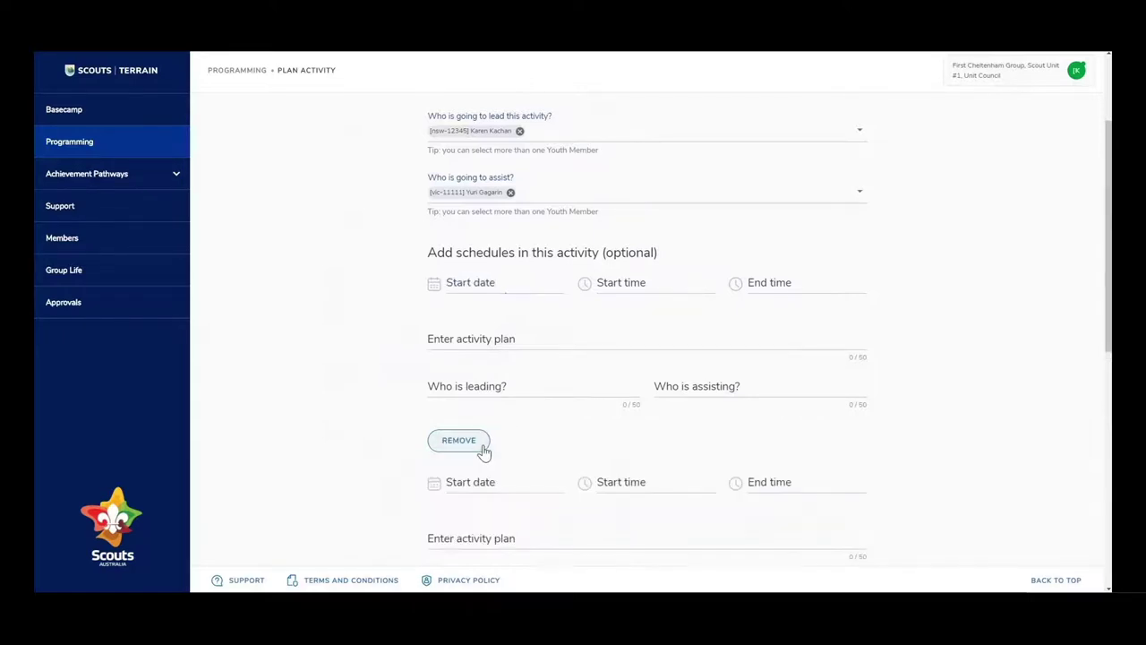
scroll(502, 398, down, 3)
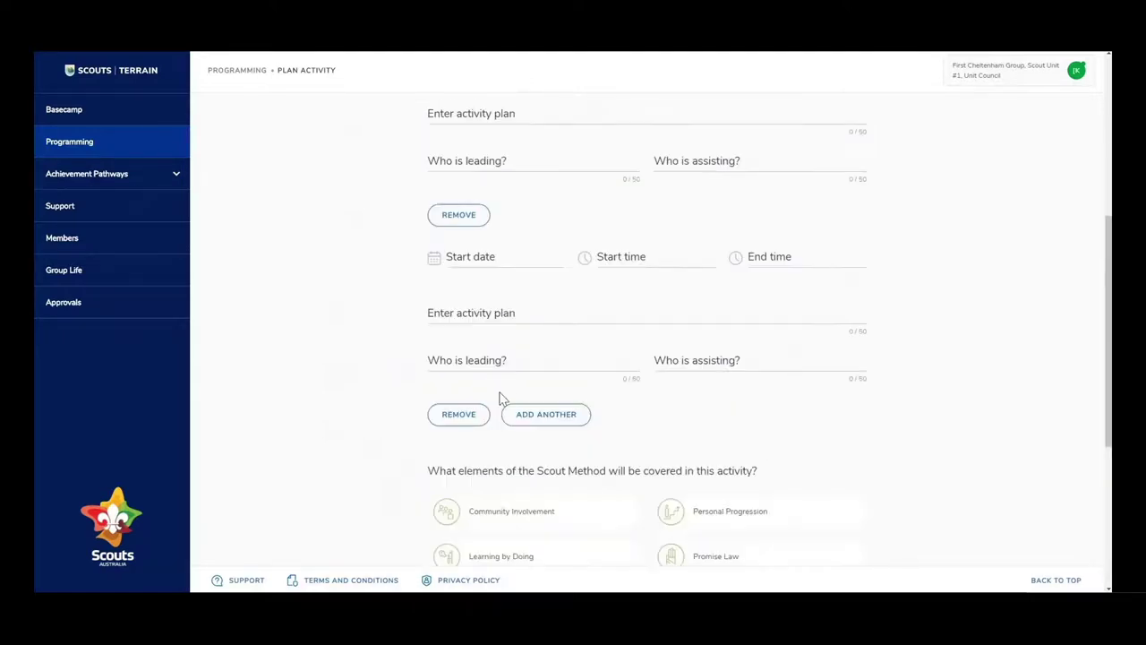
click(555, 417)
scroll(560, 412, up, 3)
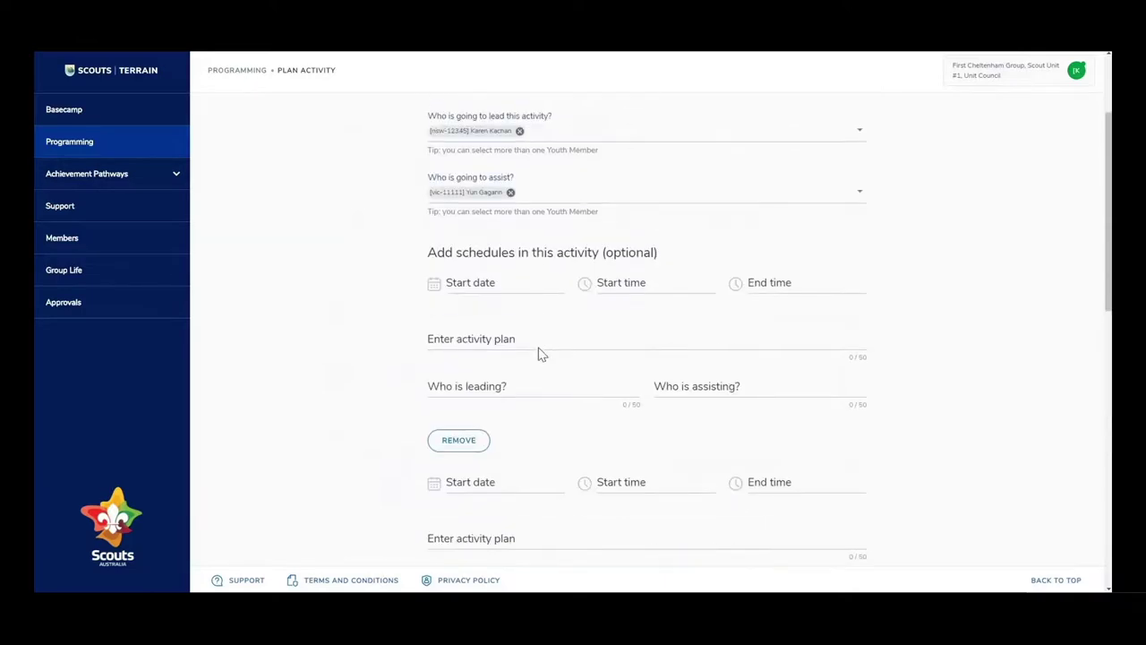
scroll(544, 376, down, 5)
scroll(551, 414, up, 5)
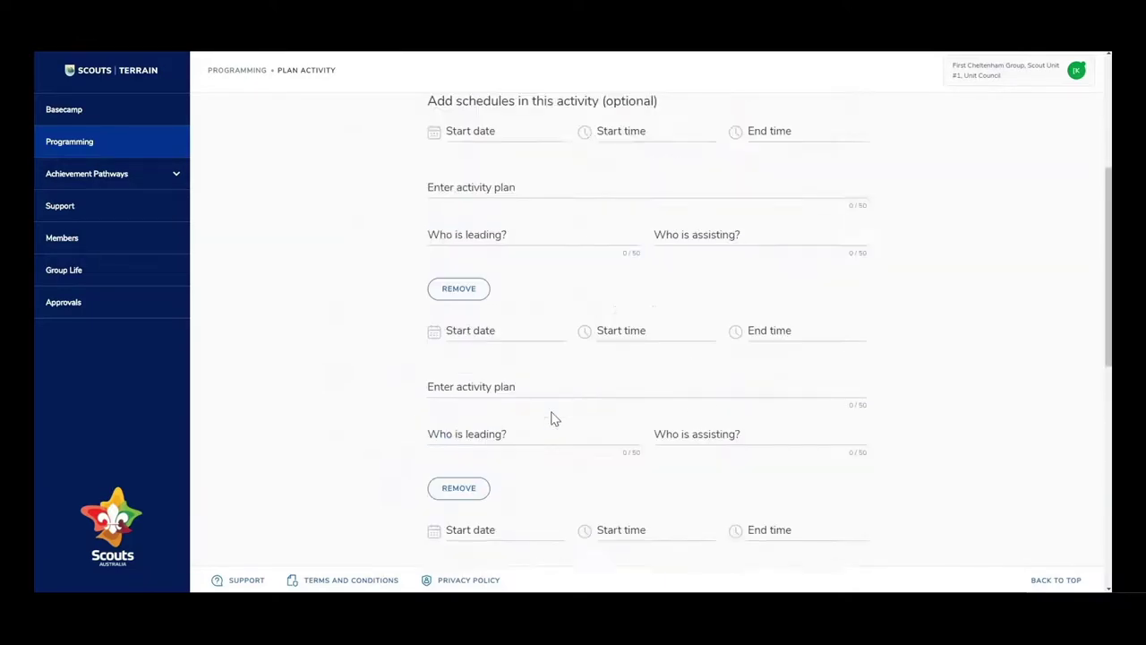
scroll(552, 418, down, 2)
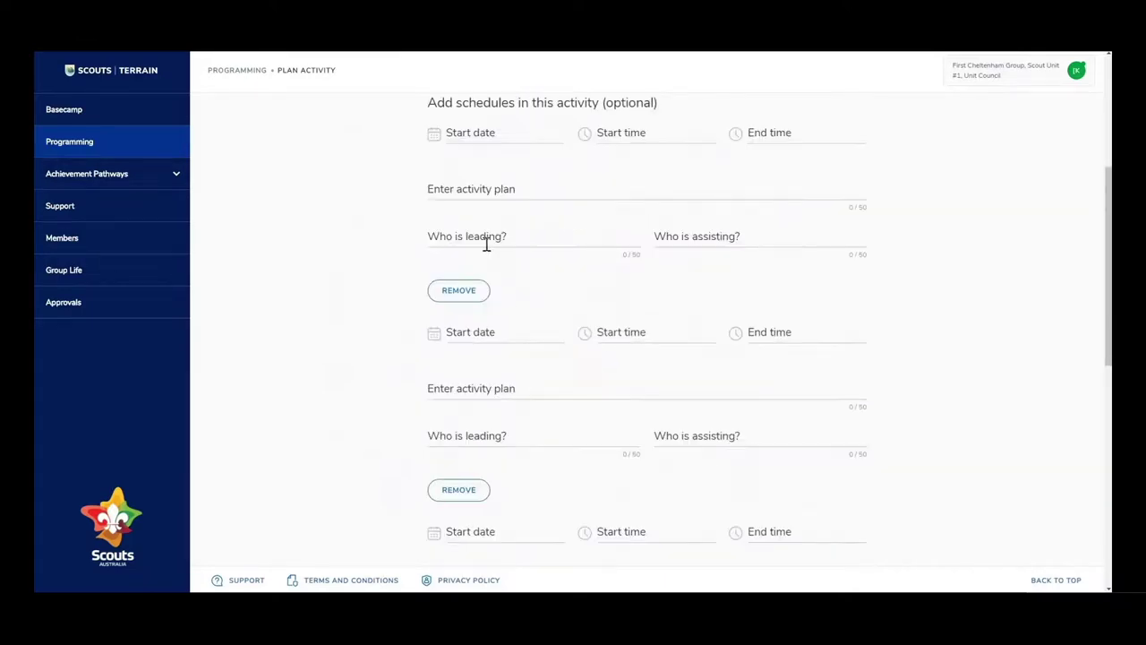
scroll(806, 397, down, 1)
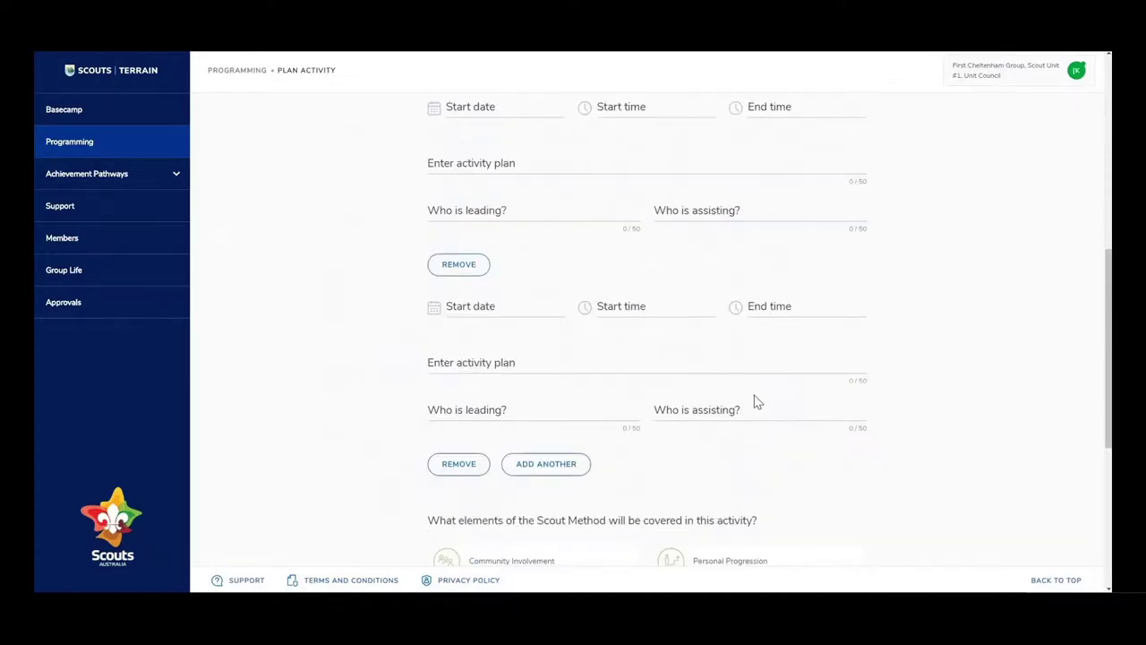
scroll(627, 358, down, 2)
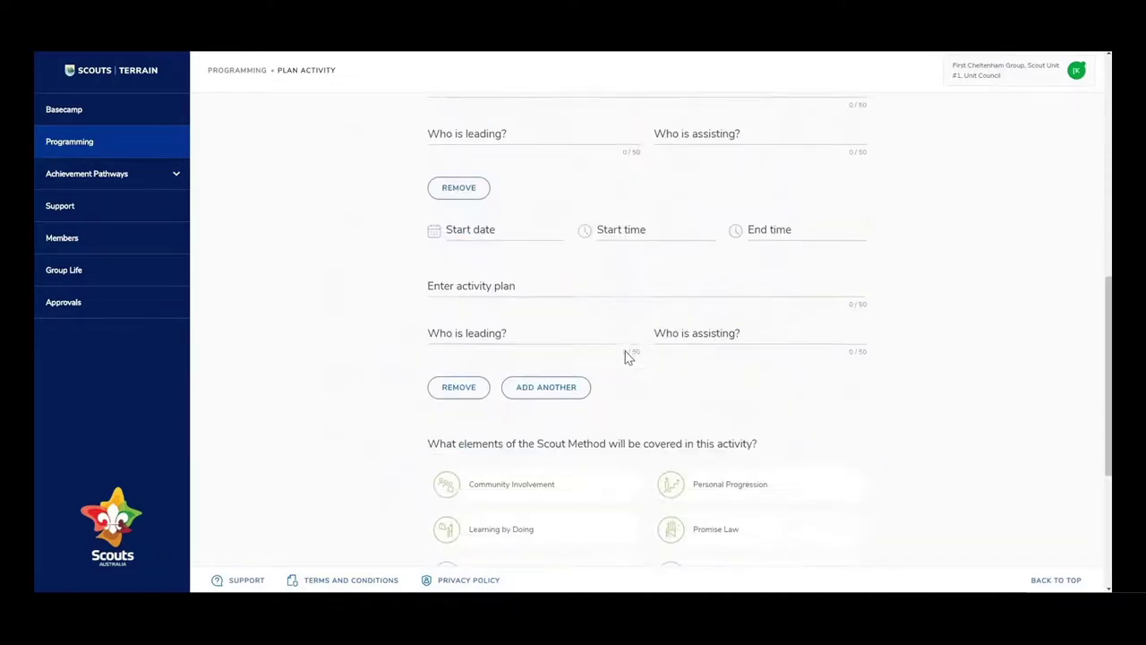
scroll(918, 264, down, 1)
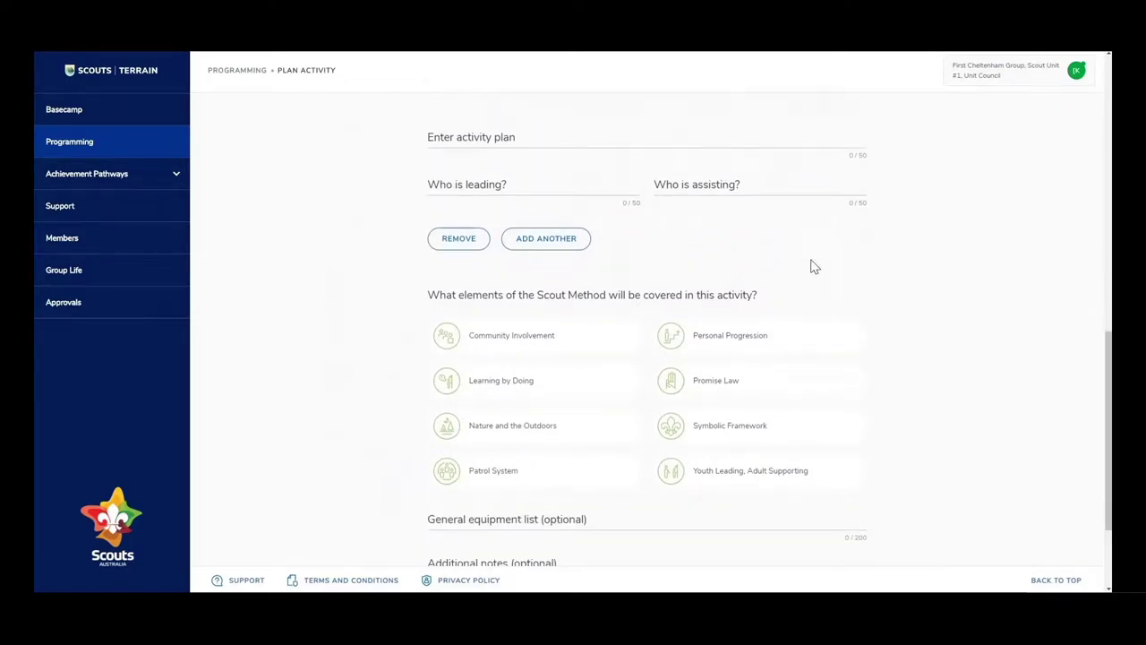
scroll(814, 266, down, 1)
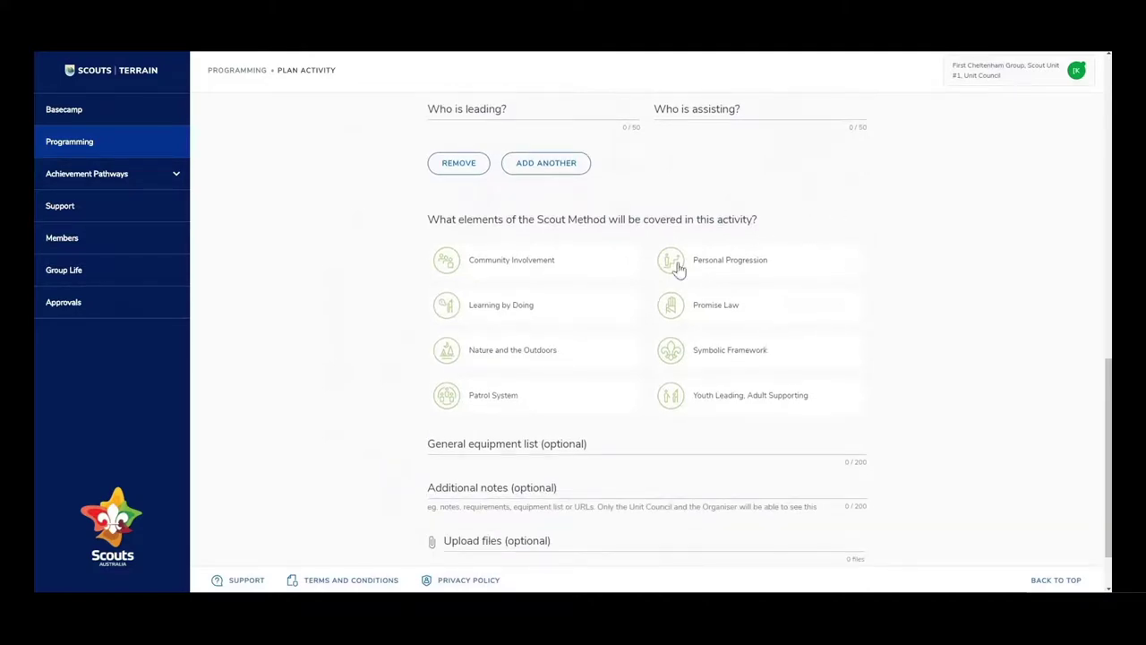
Tick the five Scout Method tiles, Patrol System through Youth Leading, and go to the summary.
click(477, 403)
click(506, 312)
click(519, 353)
click(703, 261)
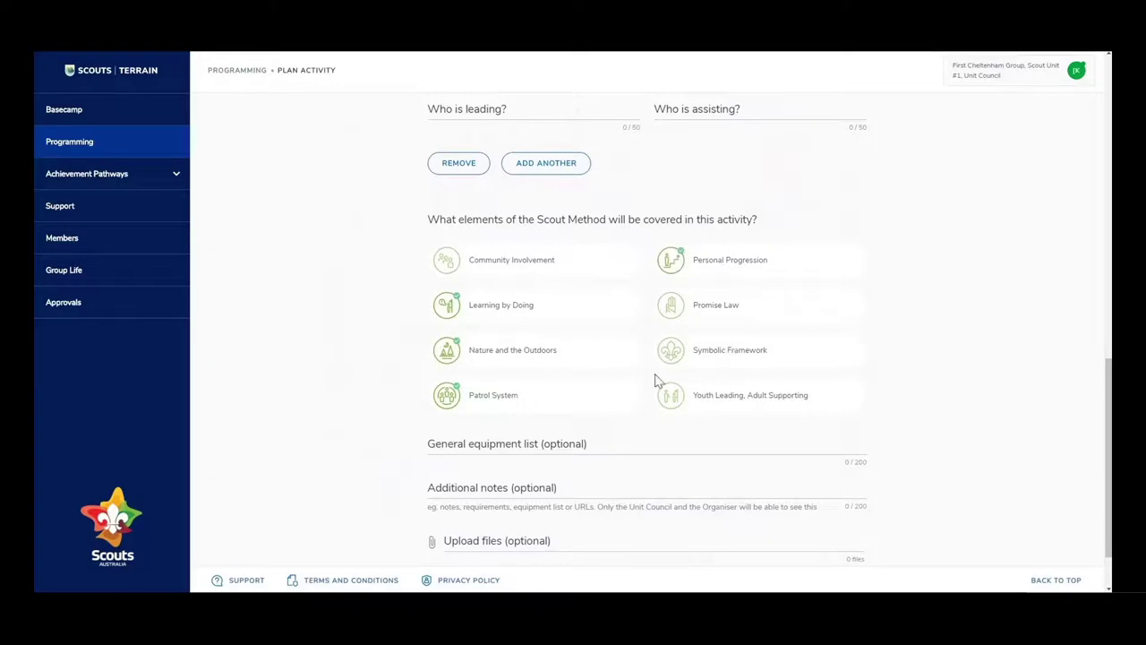
click(739, 399)
scroll(591, 385, down, 1)
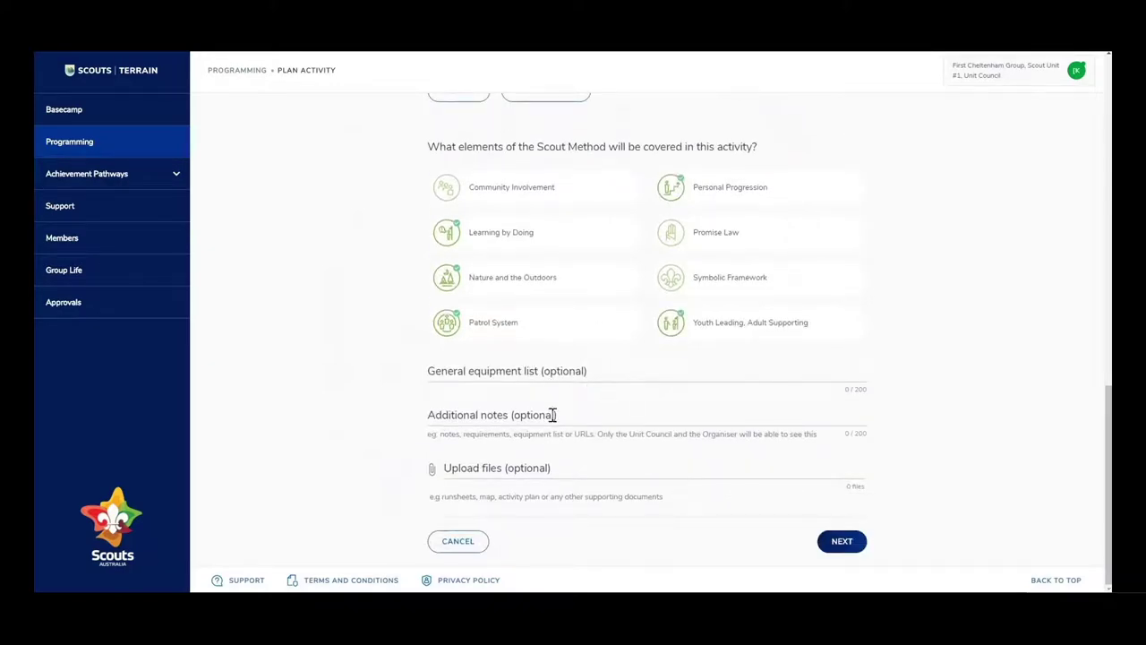
click(831, 543)
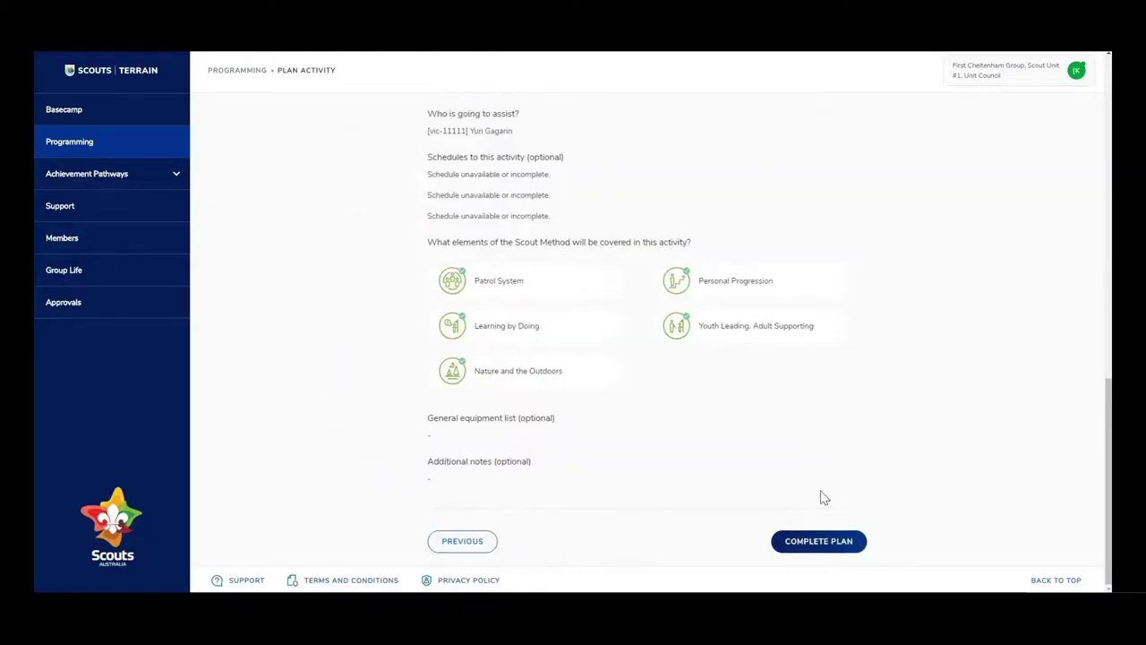
click(828, 549)
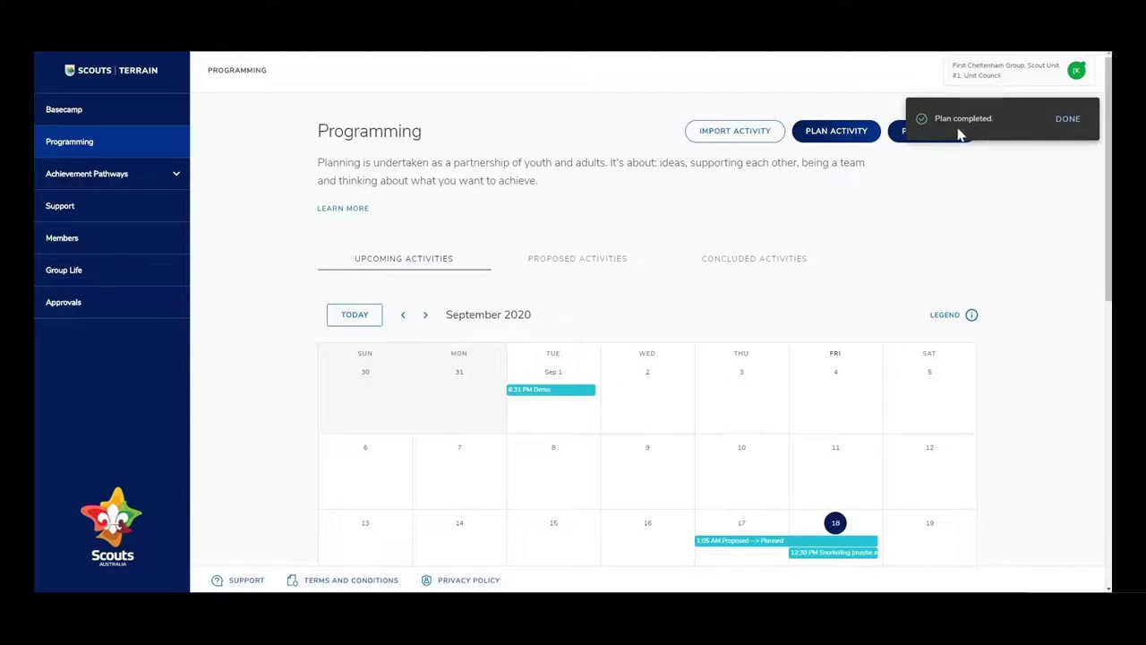
scroll(915, 228, down, 3)
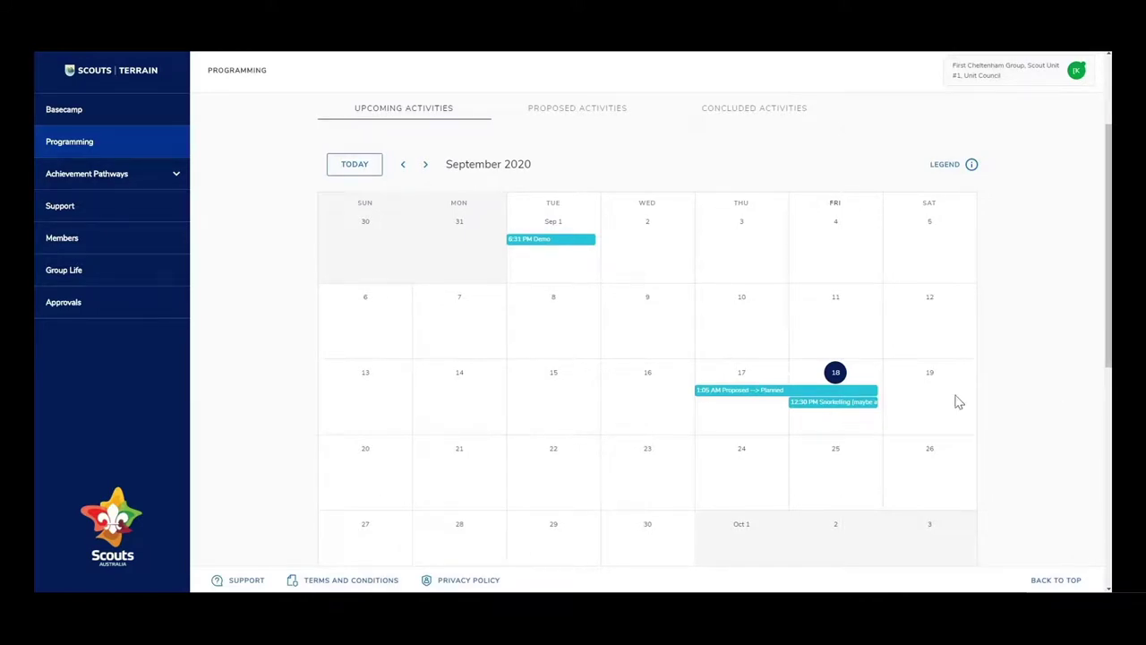
scroll(955, 402, down, 4)
scroll(833, 403, up, 1)
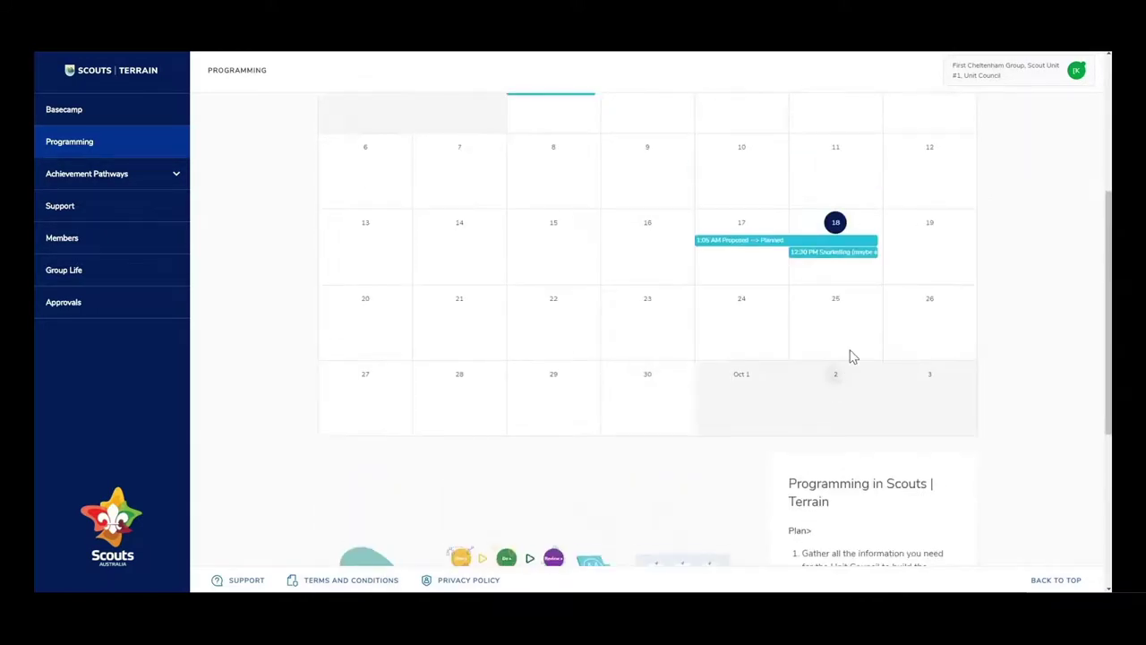
Open the 12:30 PM Snorkelling event on the 18th and scroll through its Activity Details.
click(832, 258)
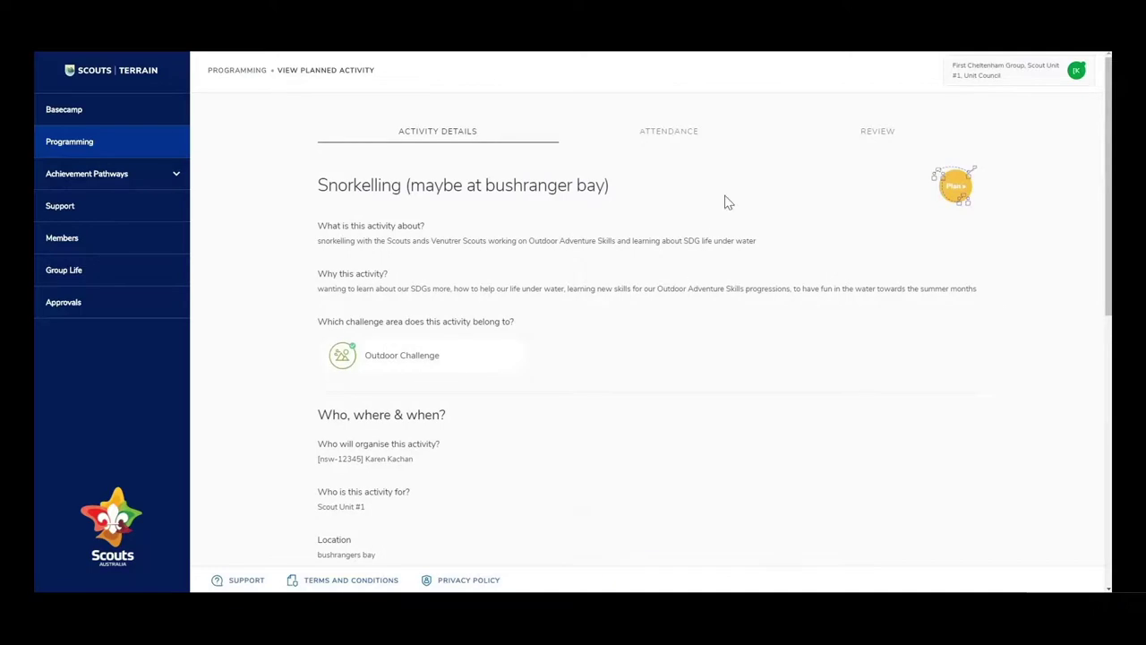
scroll(725, 203, down, 6)
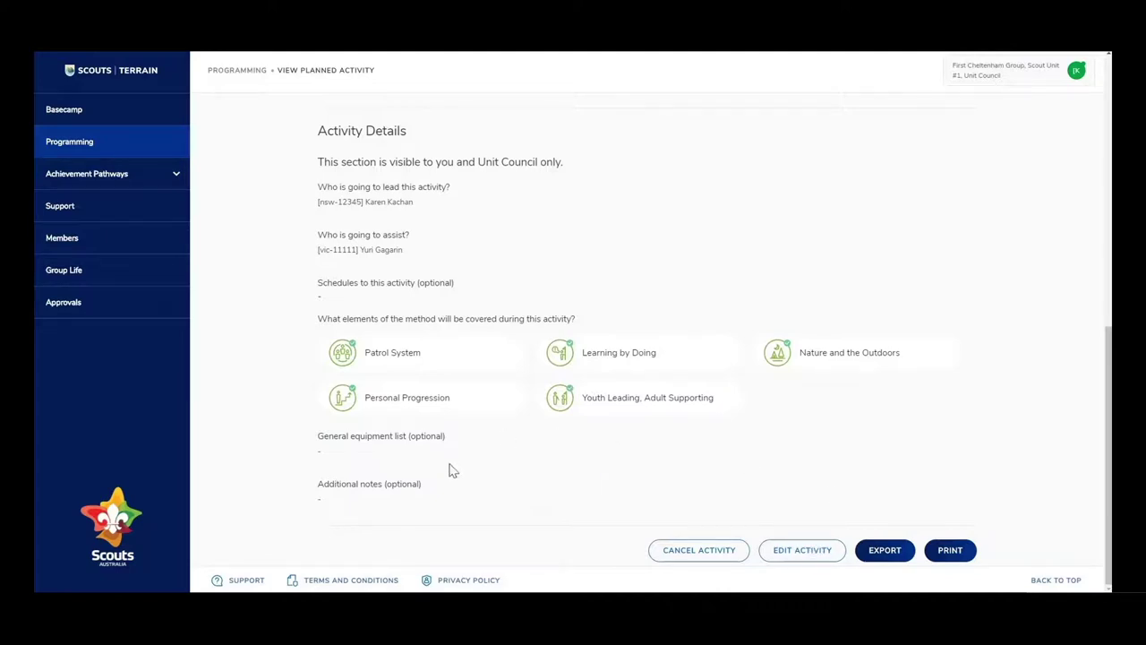
scroll(457, 470, up, 3)
scroll(457, 470, down, 2)
scroll(457, 471, up, 5)
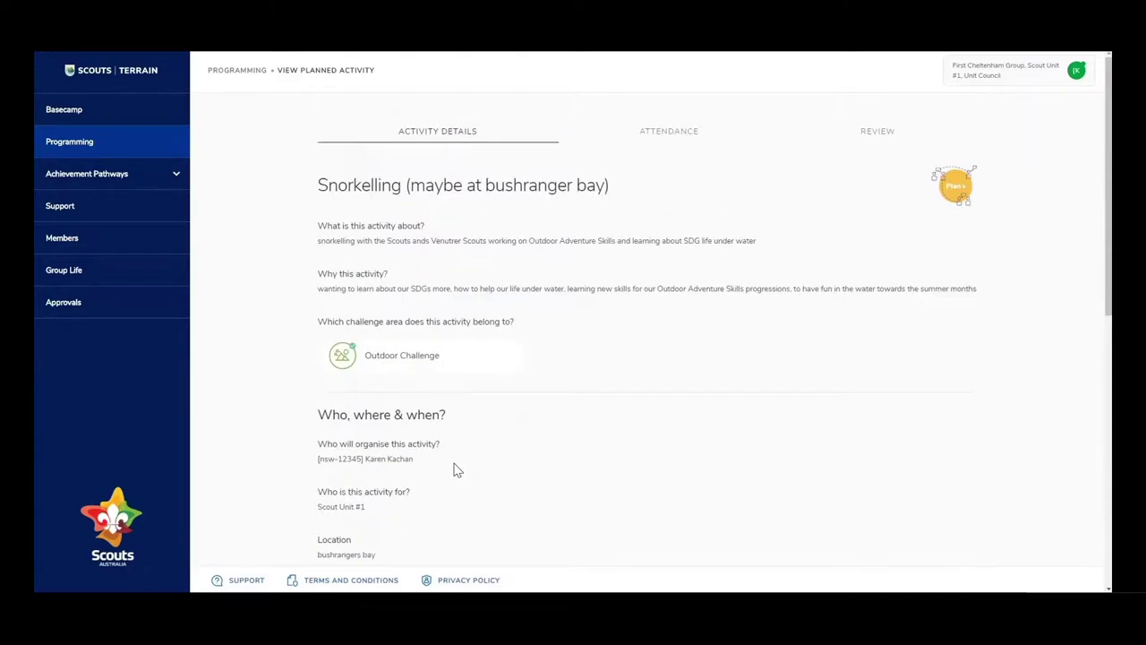
scroll(455, 469, down, 1)
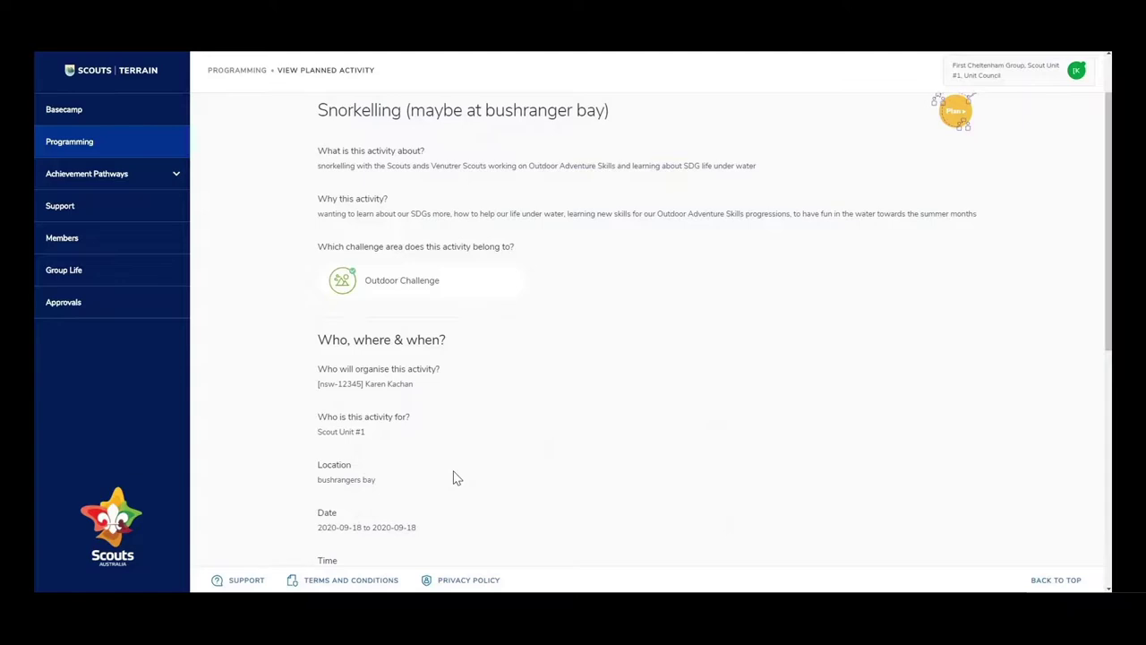
scroll(463, 463, down, 3)
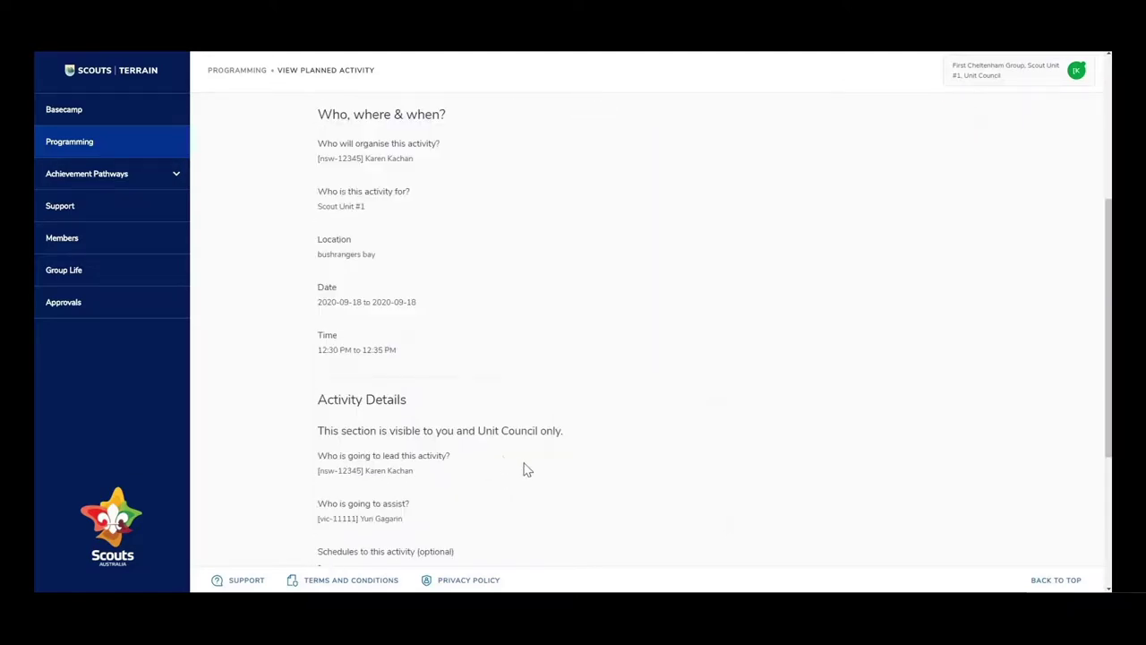
scroll(525, 469, up, 5)
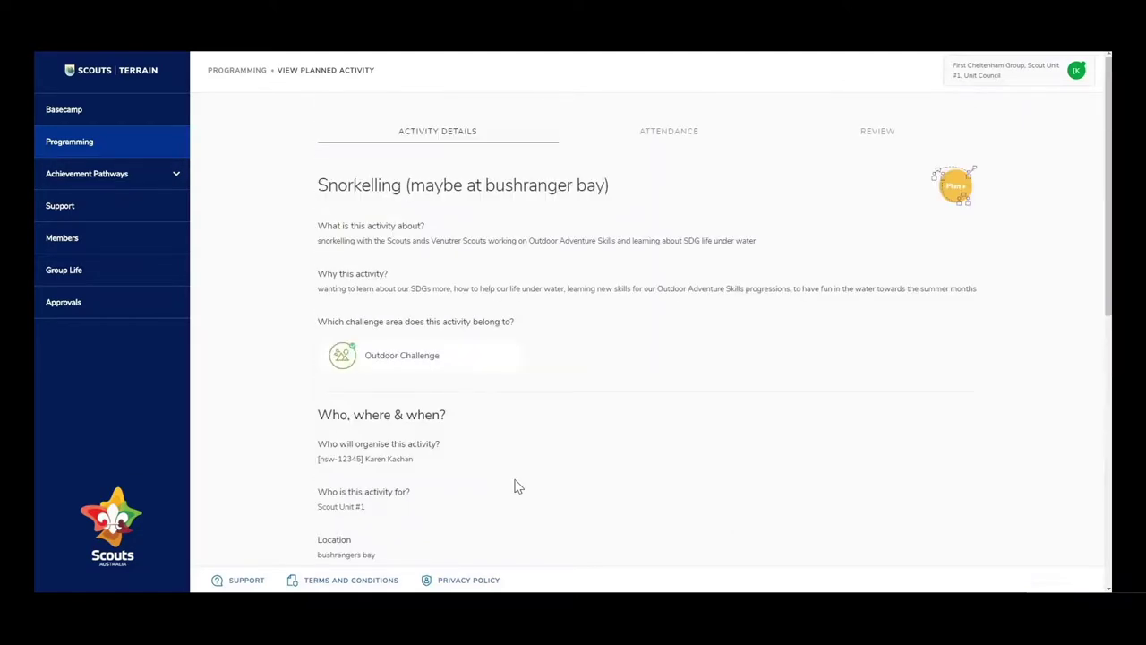
On the Attendance tab, clear all attendance marks.
click(678, 136)
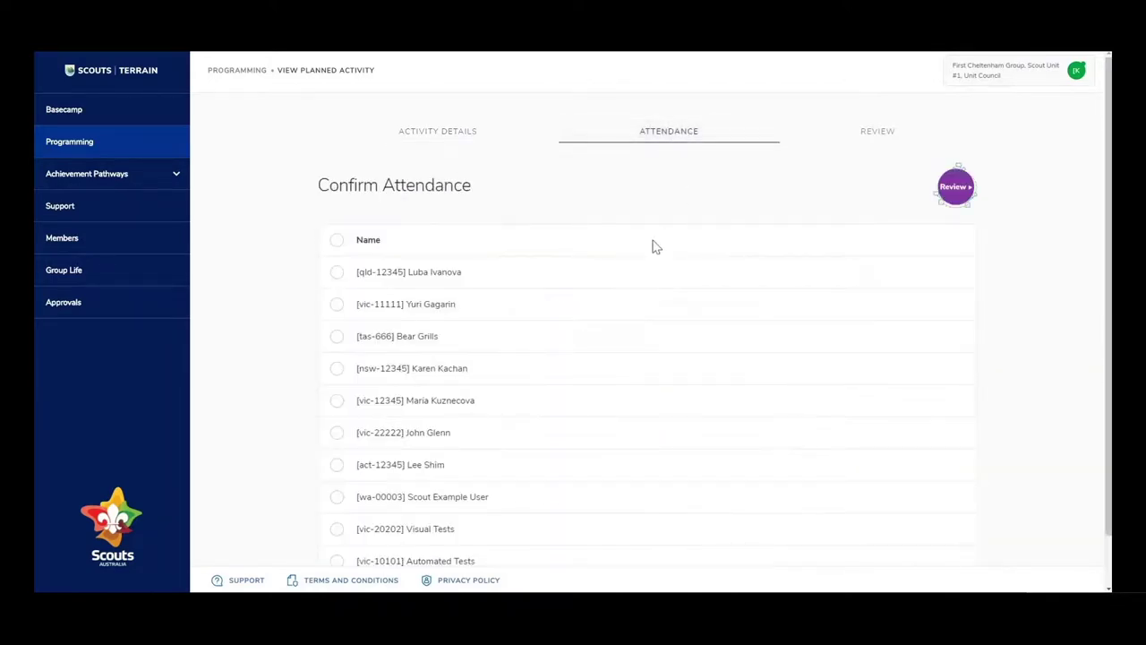
scroll(525, 183, down, 1)
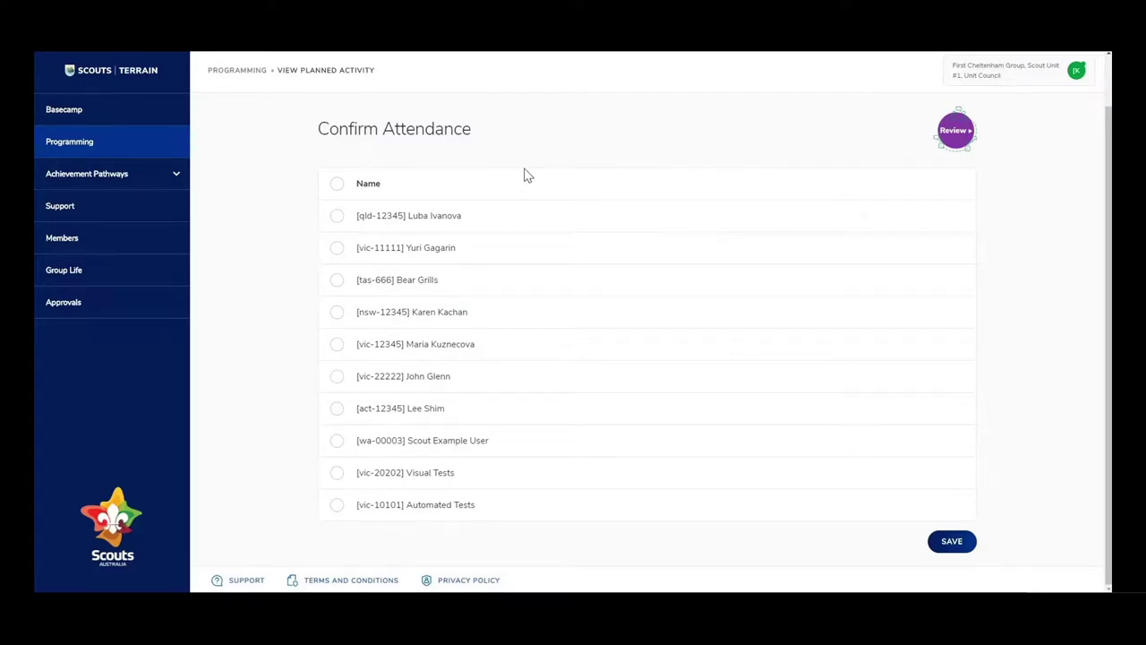
click(337, 186)
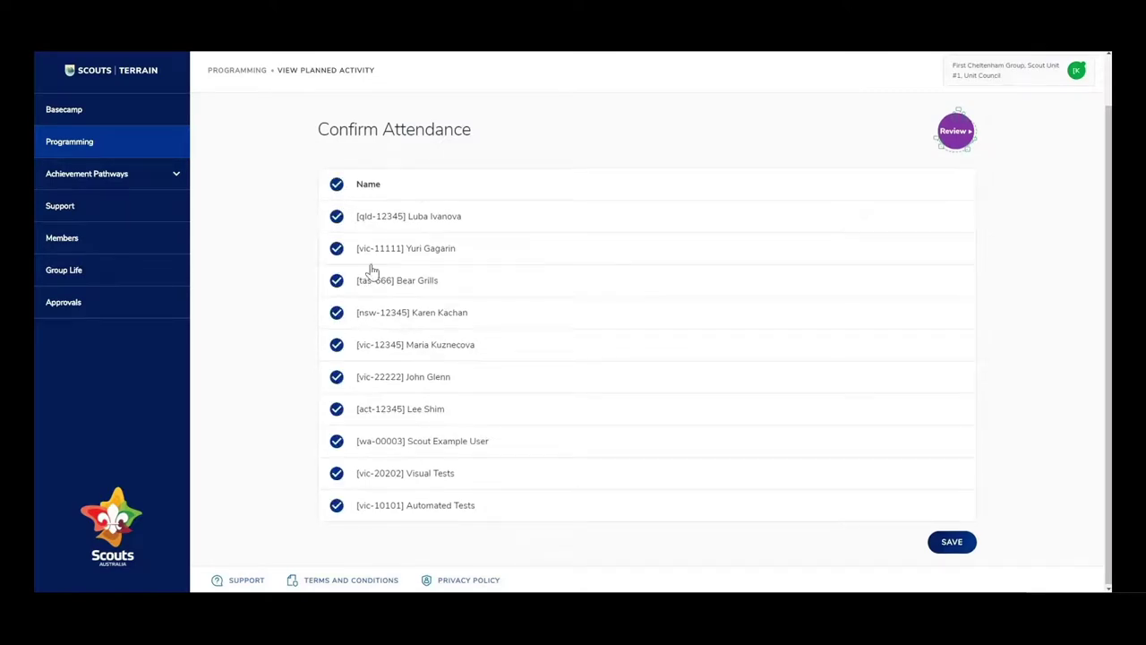
click(337, 445)
click(337, 418)
click(336, 476)
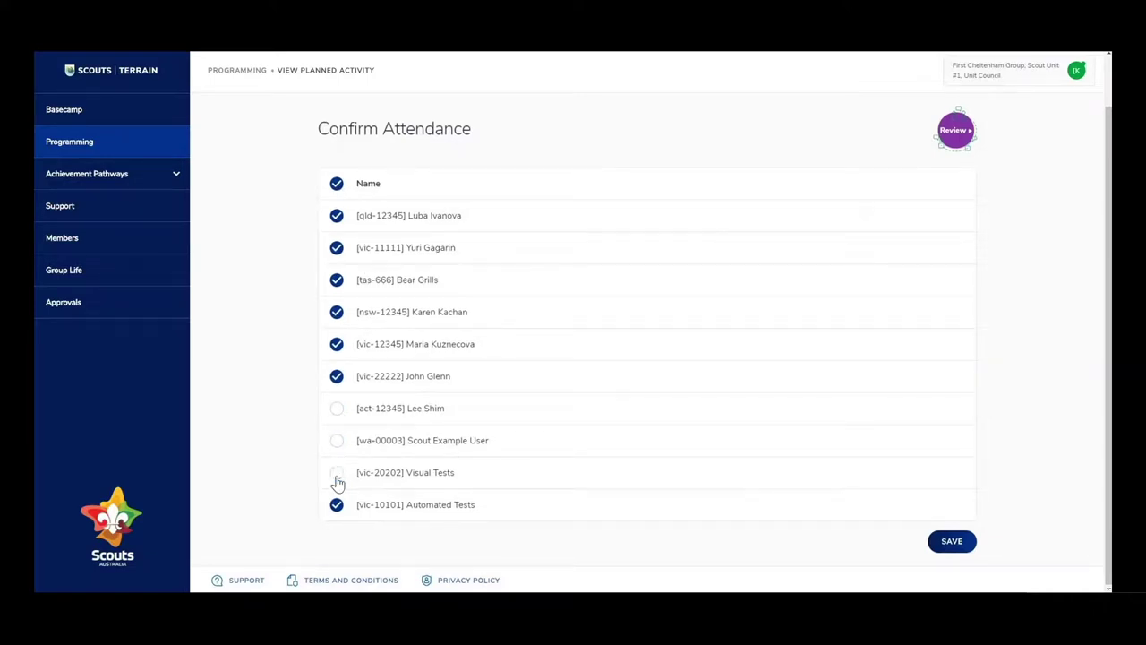
click(336, 185)
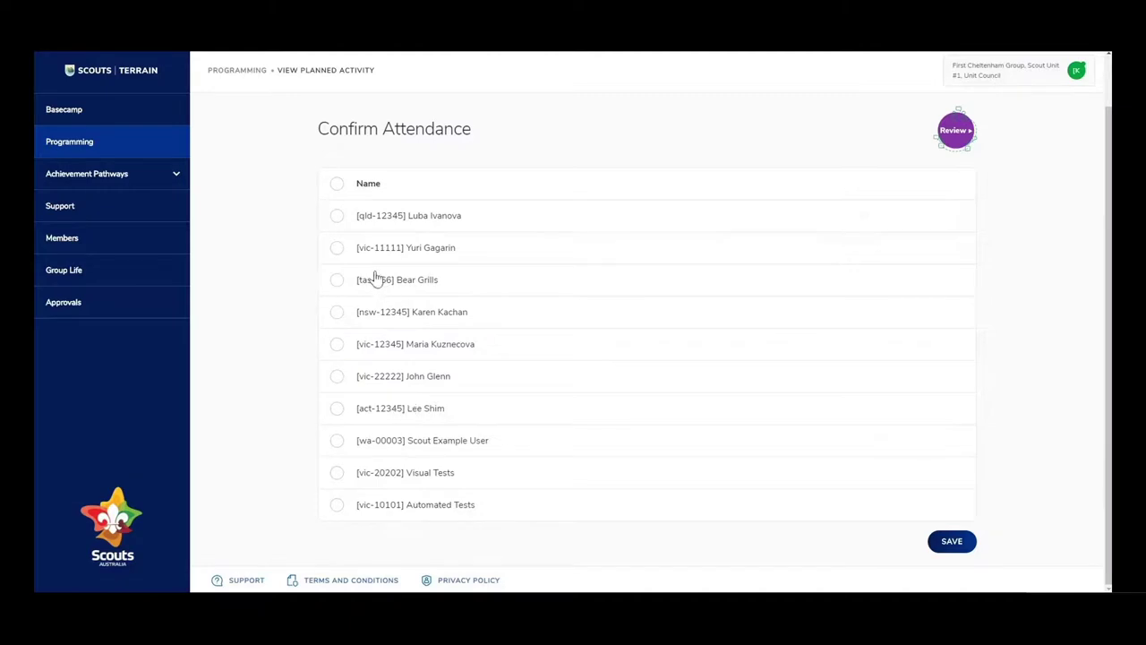
Mark the five attending members as present and save the attendance.
click(338, 251)
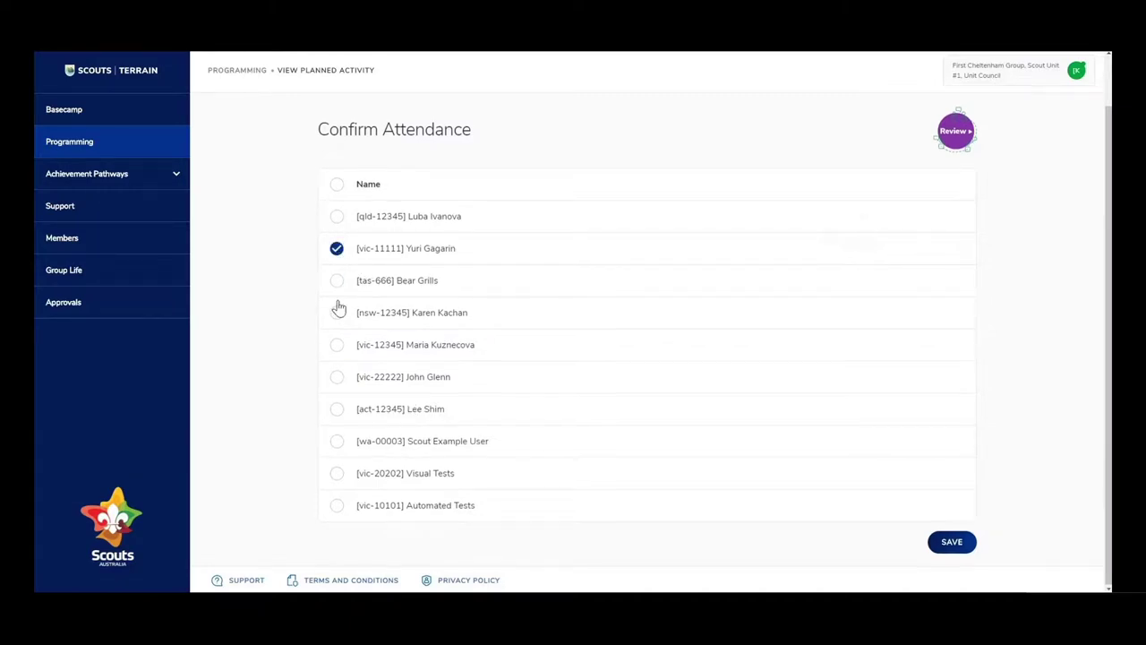
click(336, 313)
click(338, 285)
click(337, 347)
click(338, 383)
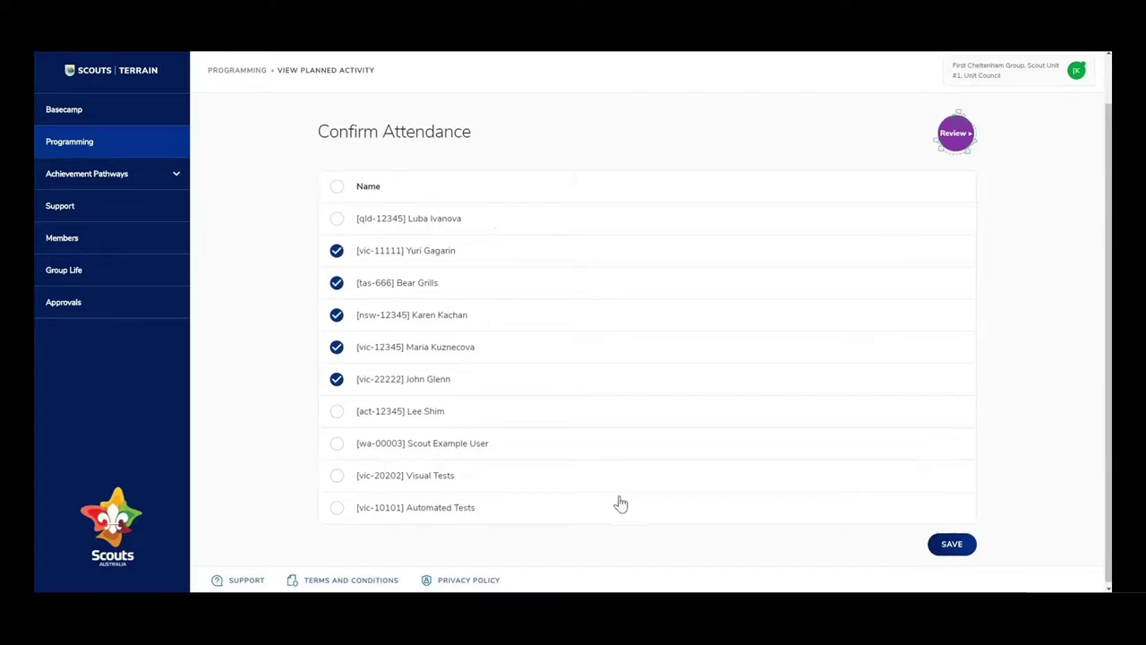
scroll(650, 423, down, 1)
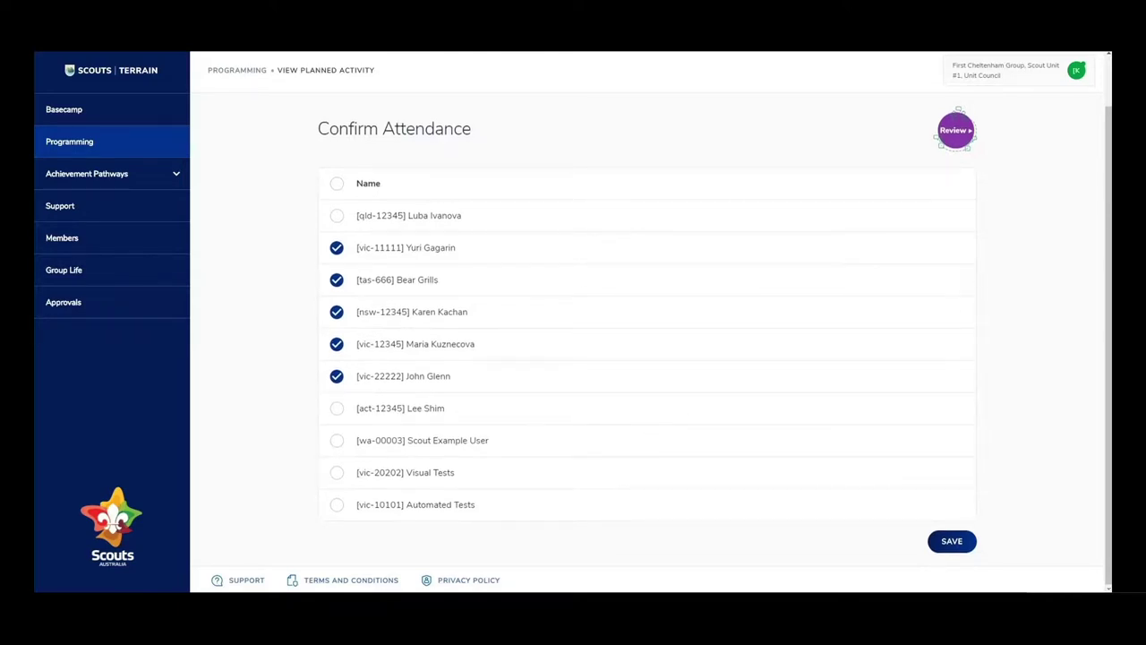
click(954, 546)
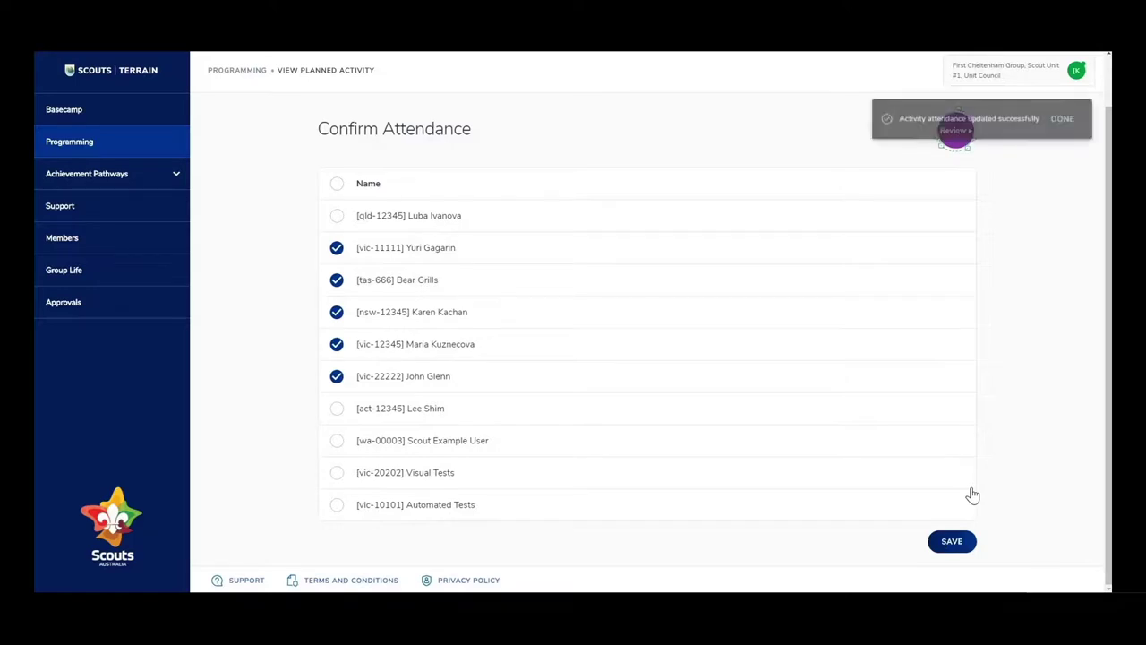
Dismiss the attendance-saved message and scroll down the Review form.
click(1058, 125)
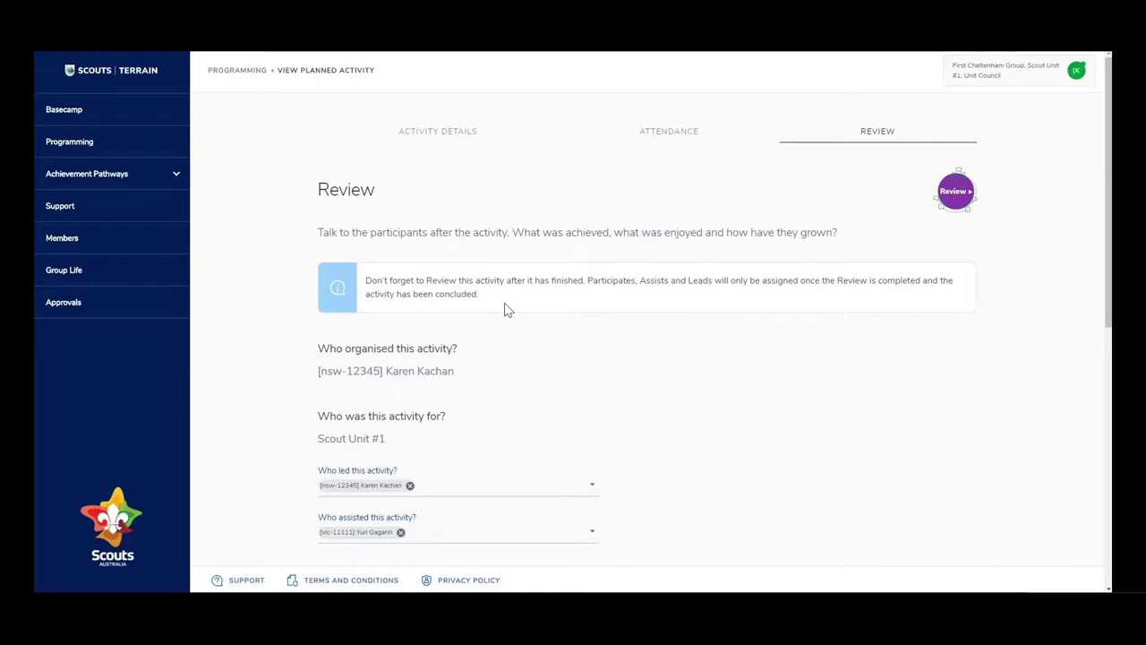
scroll(673, 271, down, 3)
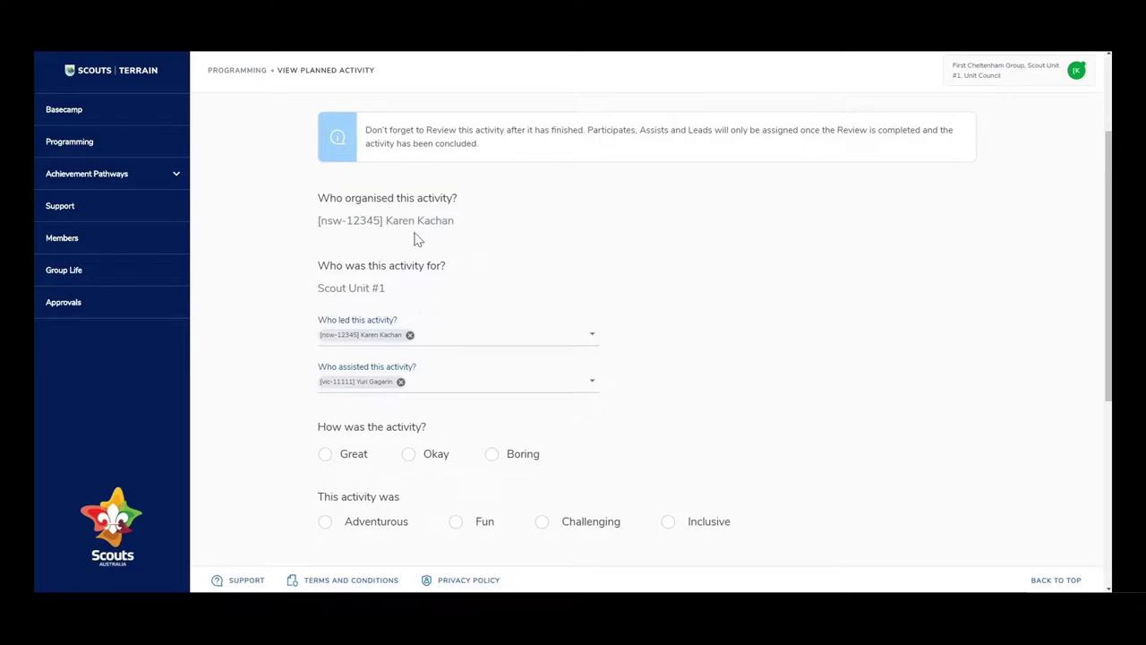
scroll(492, 276, down, 1)
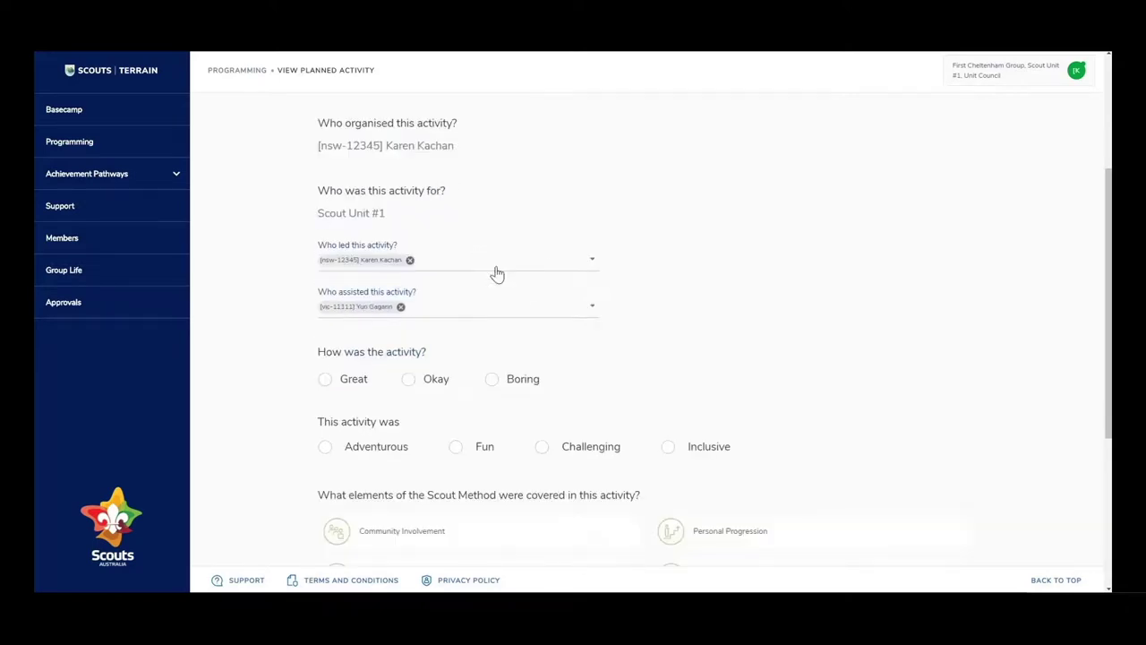
Keep the organiser ticked as the only leader in 'Who led this activity?'.
click(585, 270)
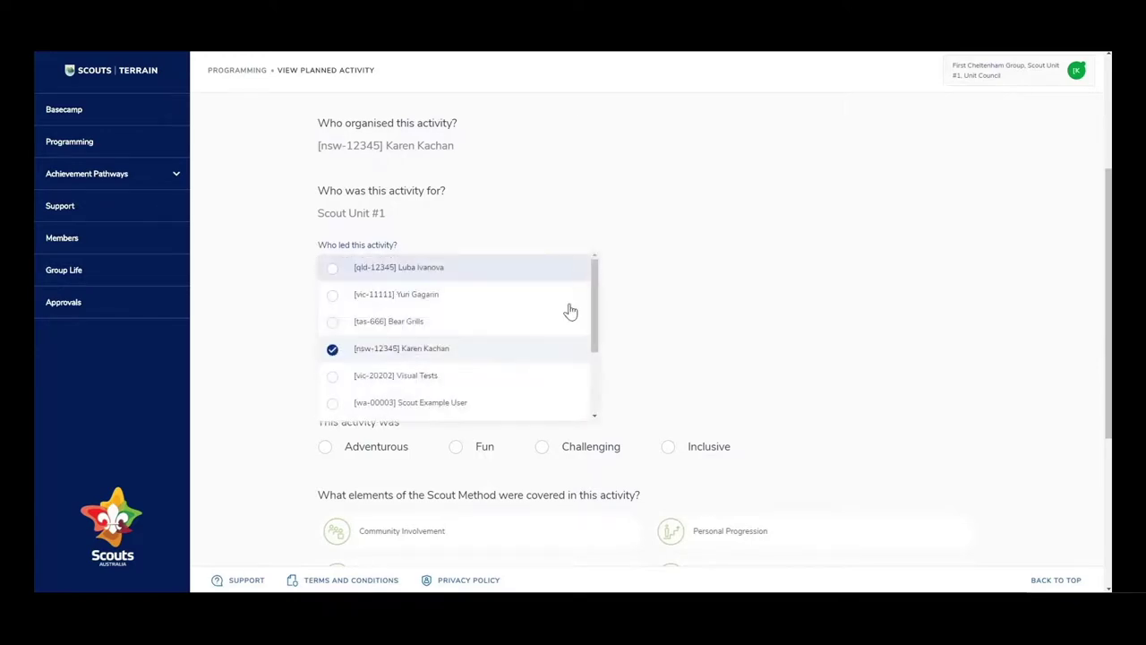
click(556, 240)
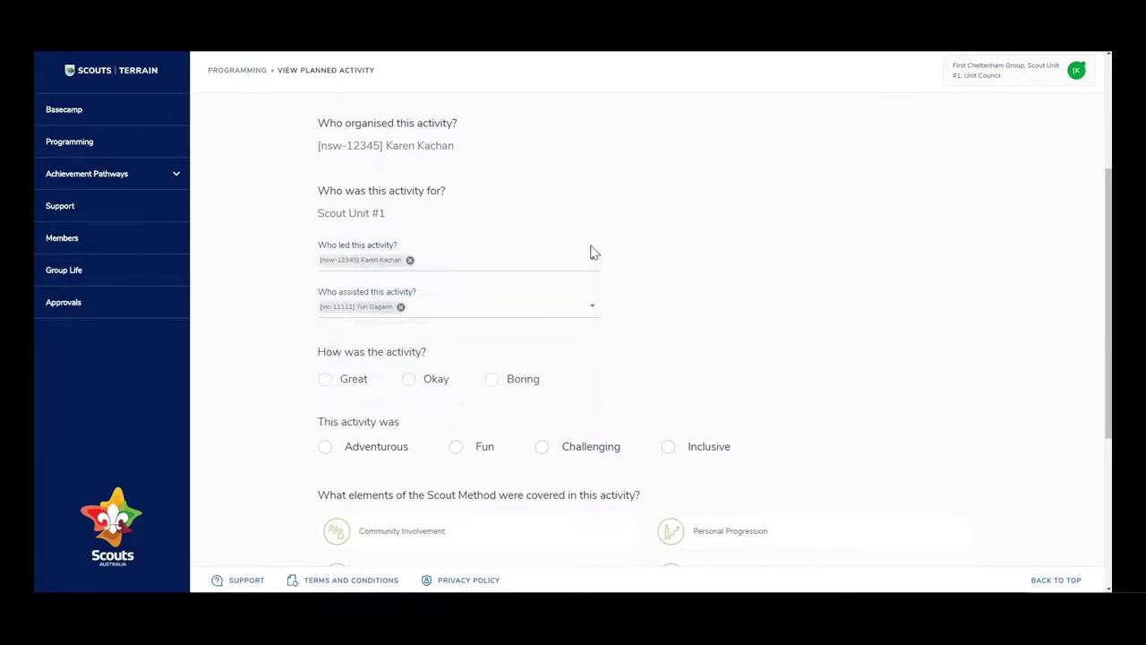
click(590, 260)
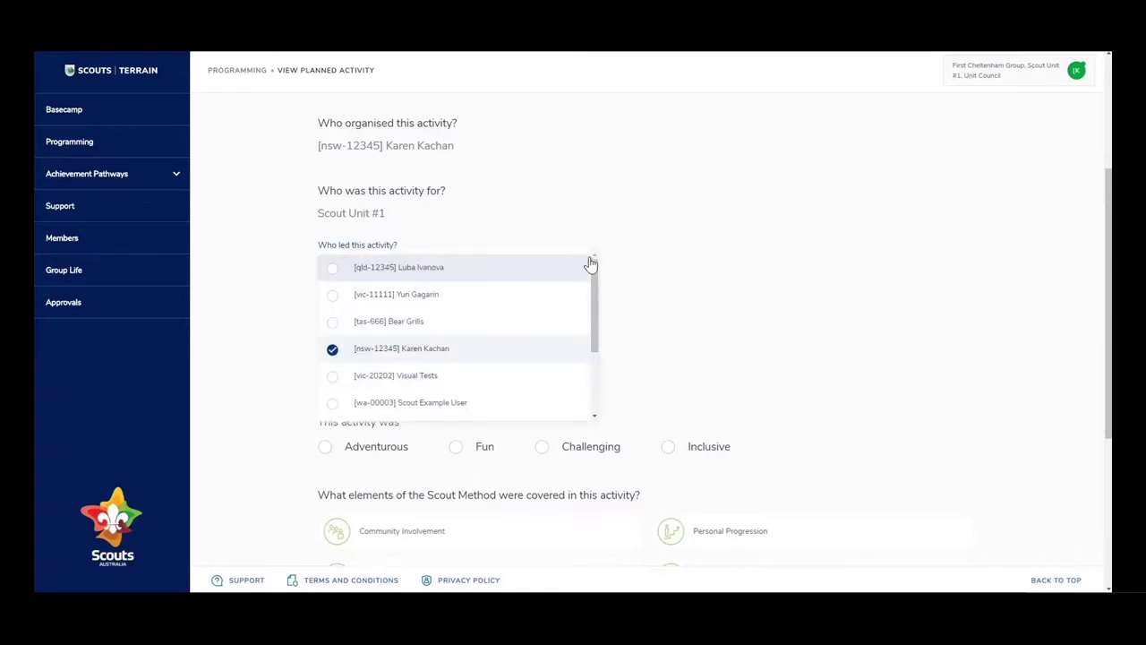
click(334, 354)
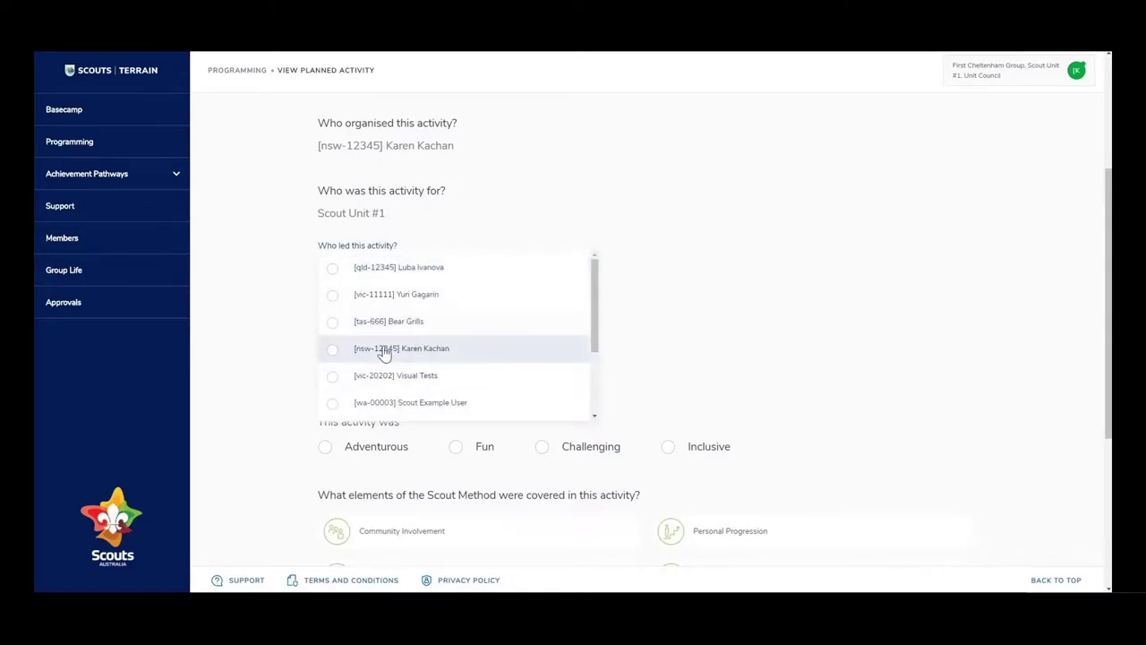
click(332, 353)
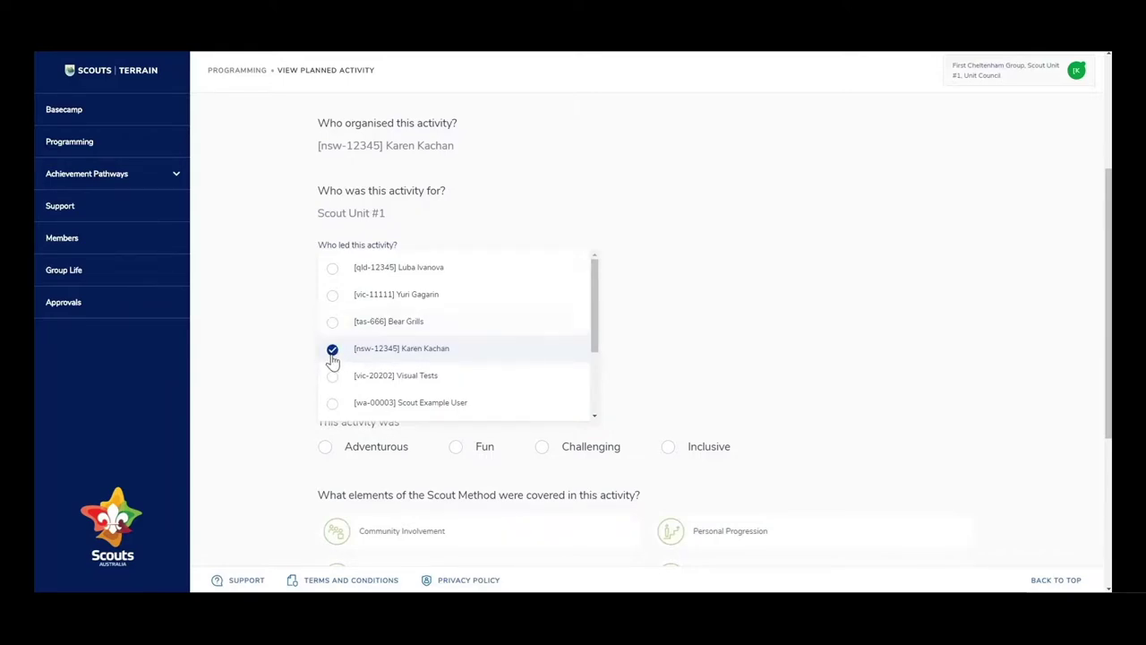
click(333, 359)
click(332, 357)
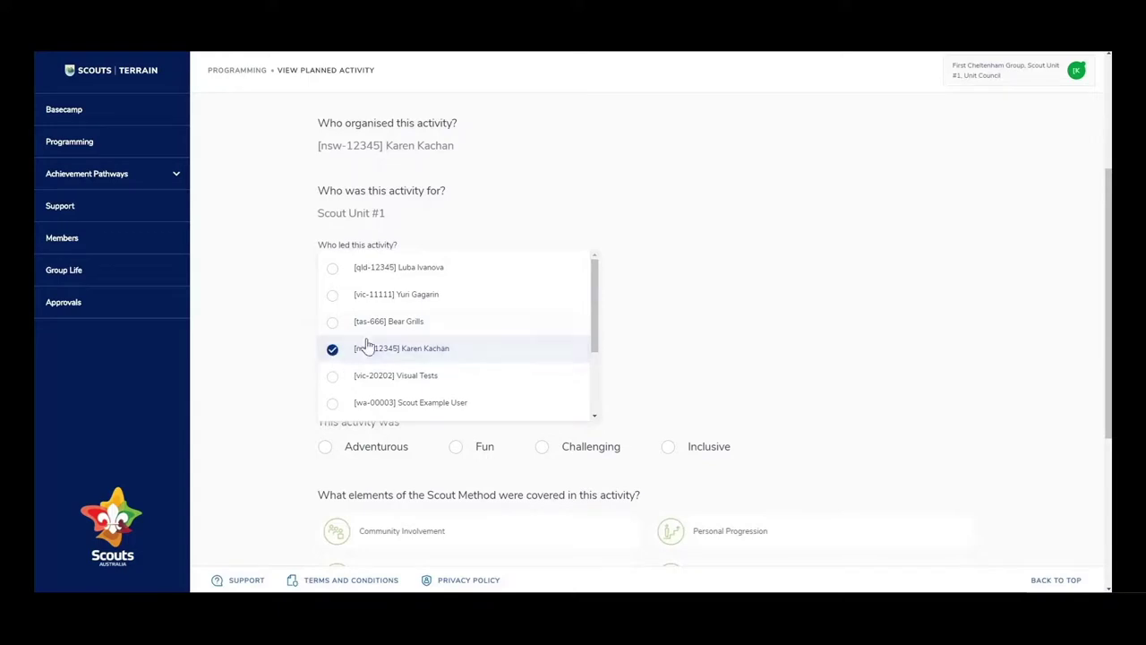
click(543, 215)
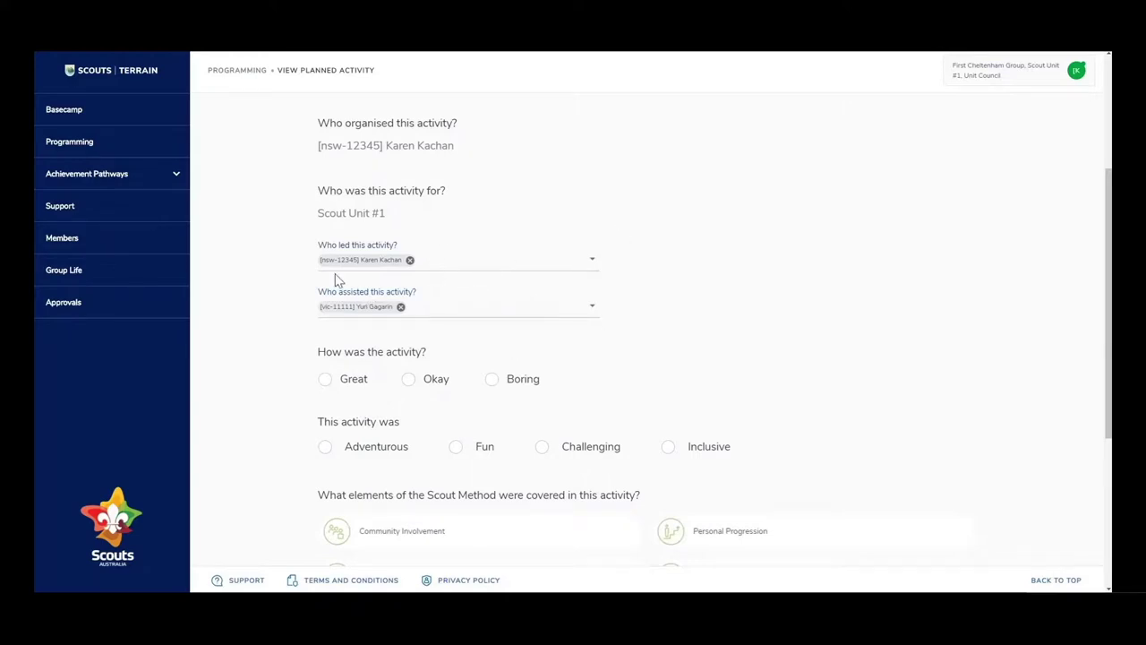
Keep the current member ticked as the assistant in 'Who assisted'.
click(591, 307)
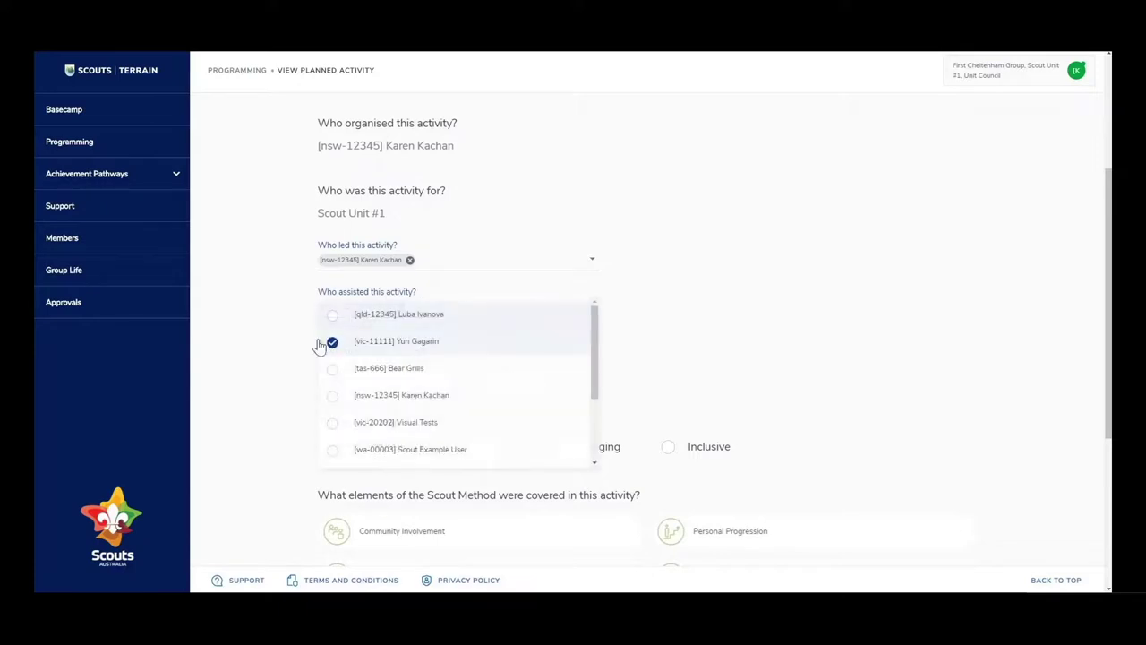
click(333, 345)
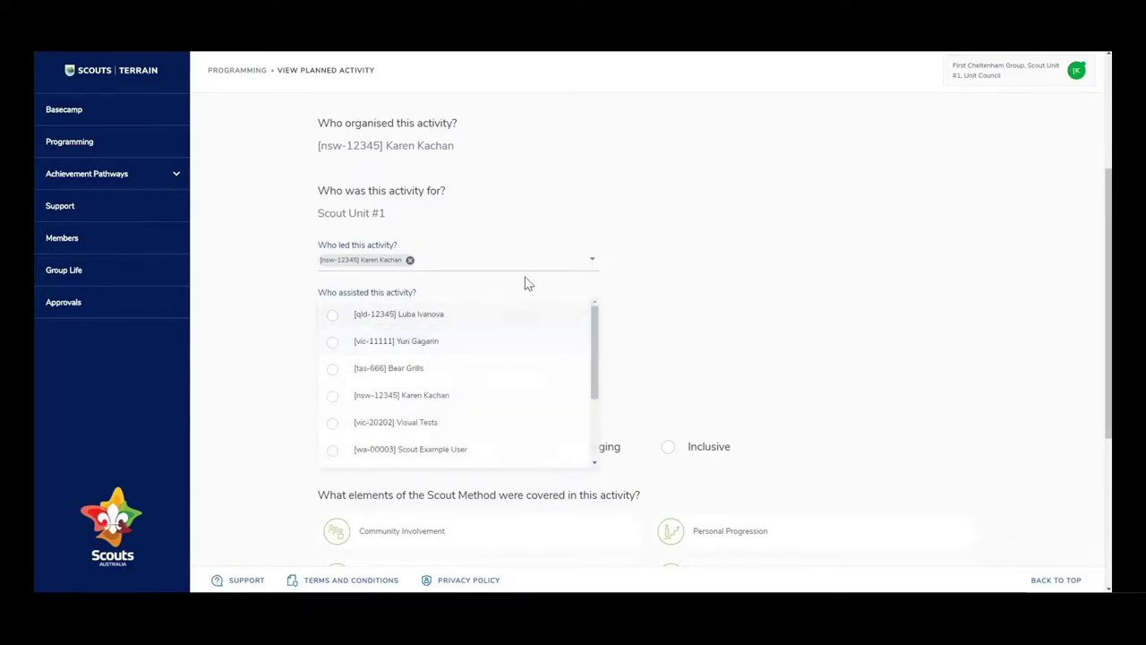
click(333, 344)
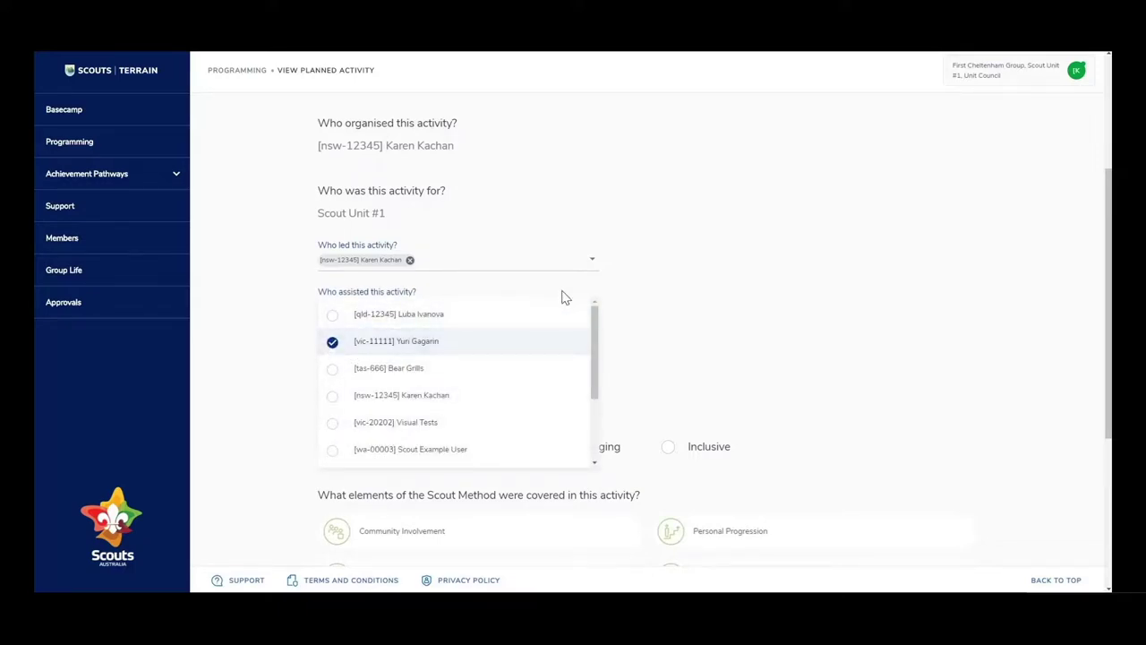
click(632, 290)
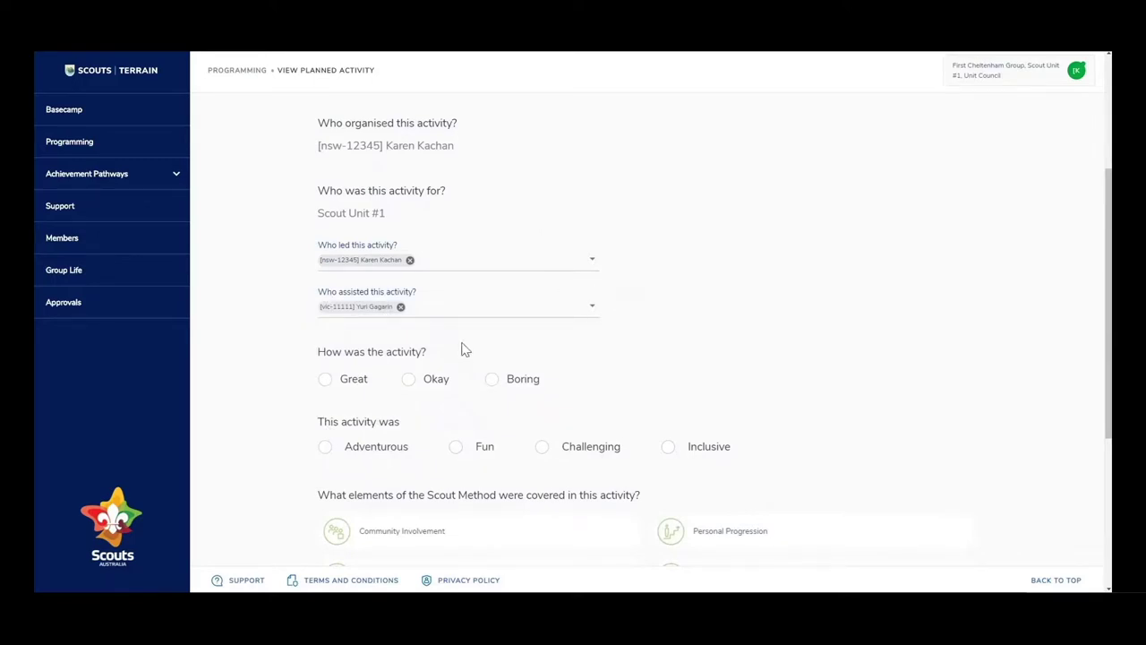
Rate the activity Great and tick Adventurous, Fun, Challenging and Inclusive.
scroll(464, 349, down, 1)
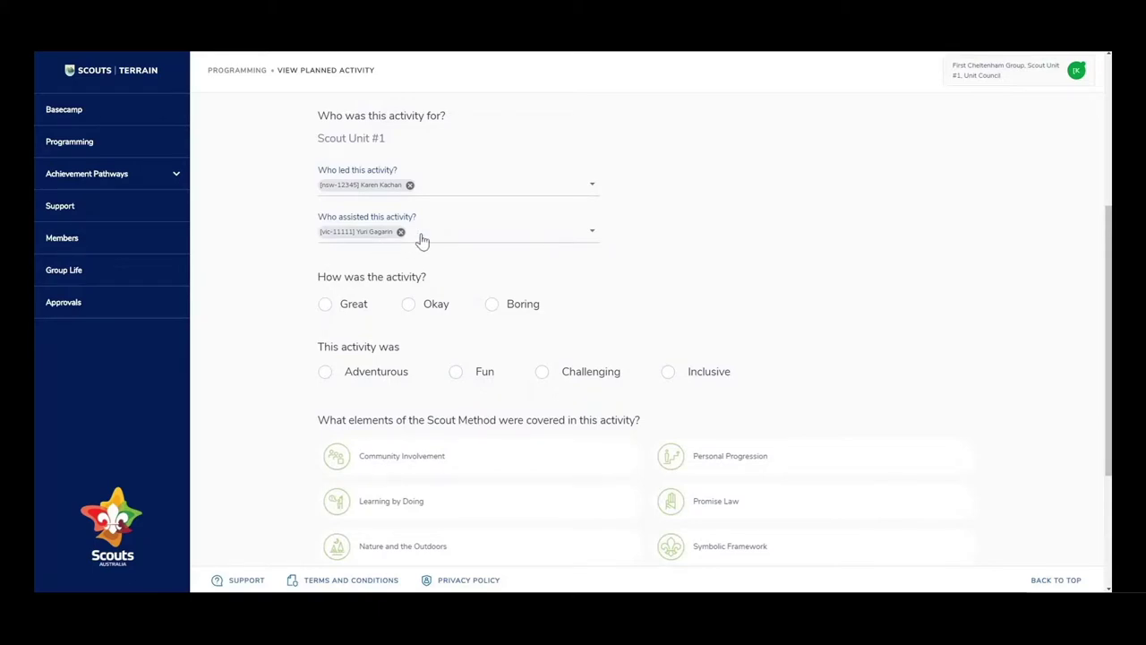
click(326, 306)
scroll(522, 258, down, 1)
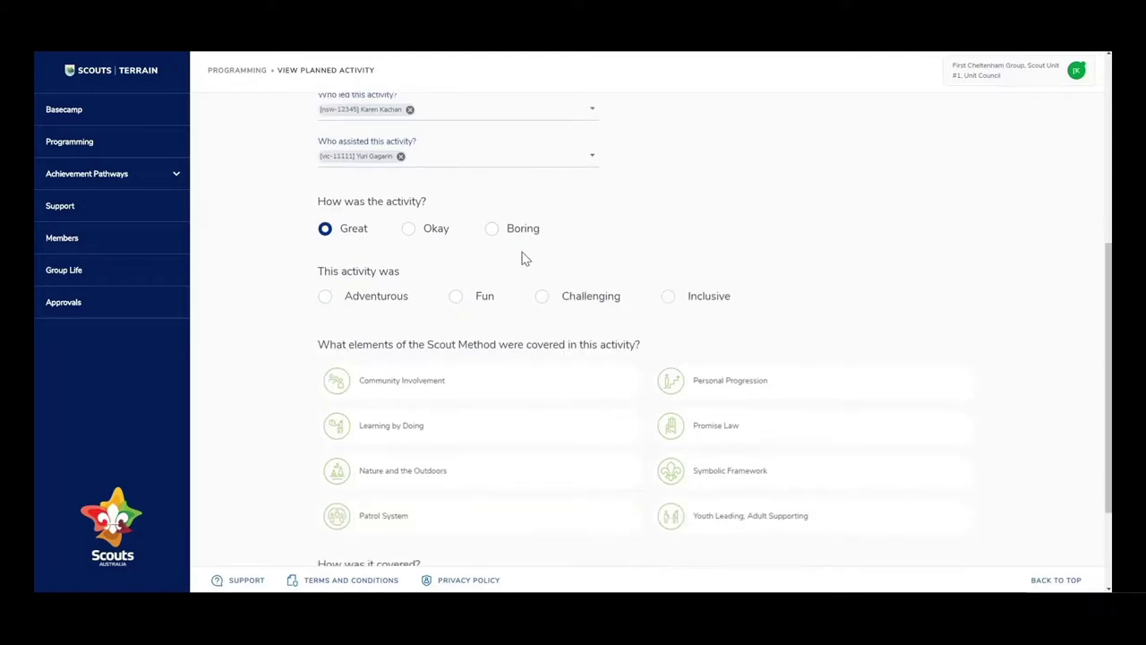
click(325, 302)
click(456, 300)
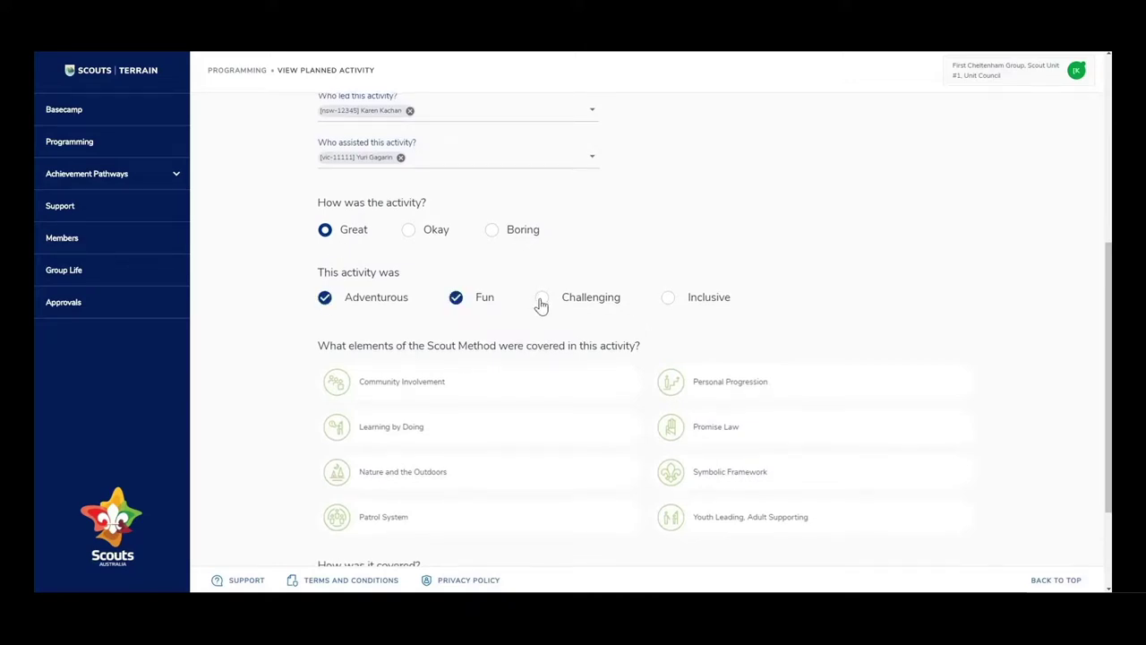
click(541, 301)
click(670, 300)
Mark Community Involvement, Nature and the Outdoors, Learning by Doing and Youth Leading covered.
scroll(457, 240, down, 1)
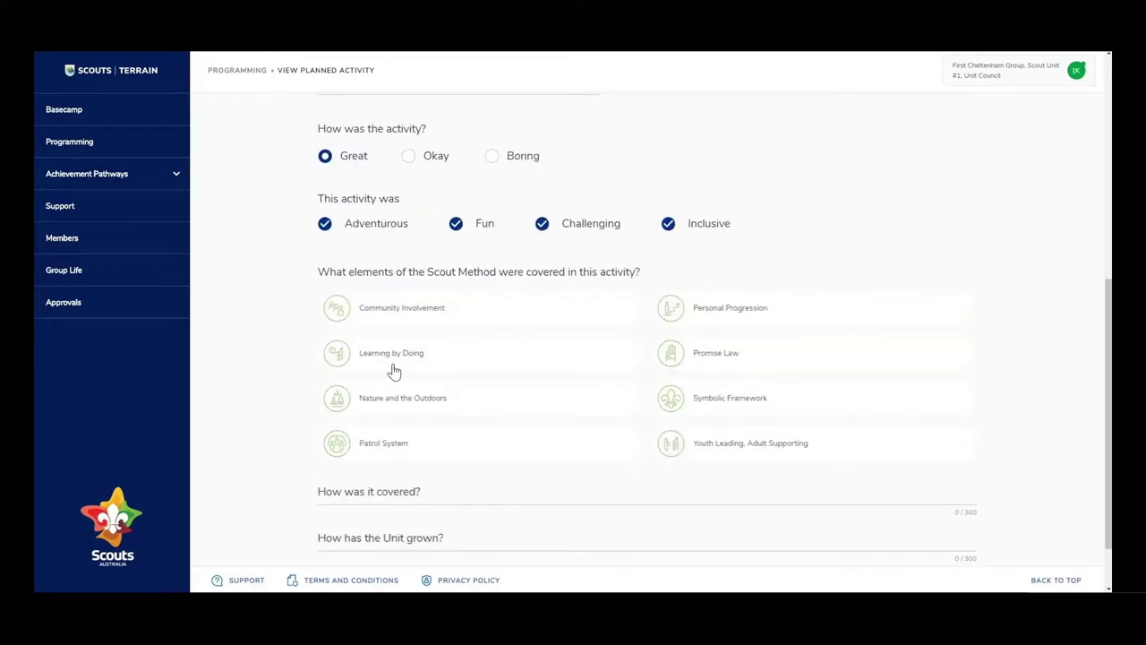
click(370, 316)
click(387, 403)
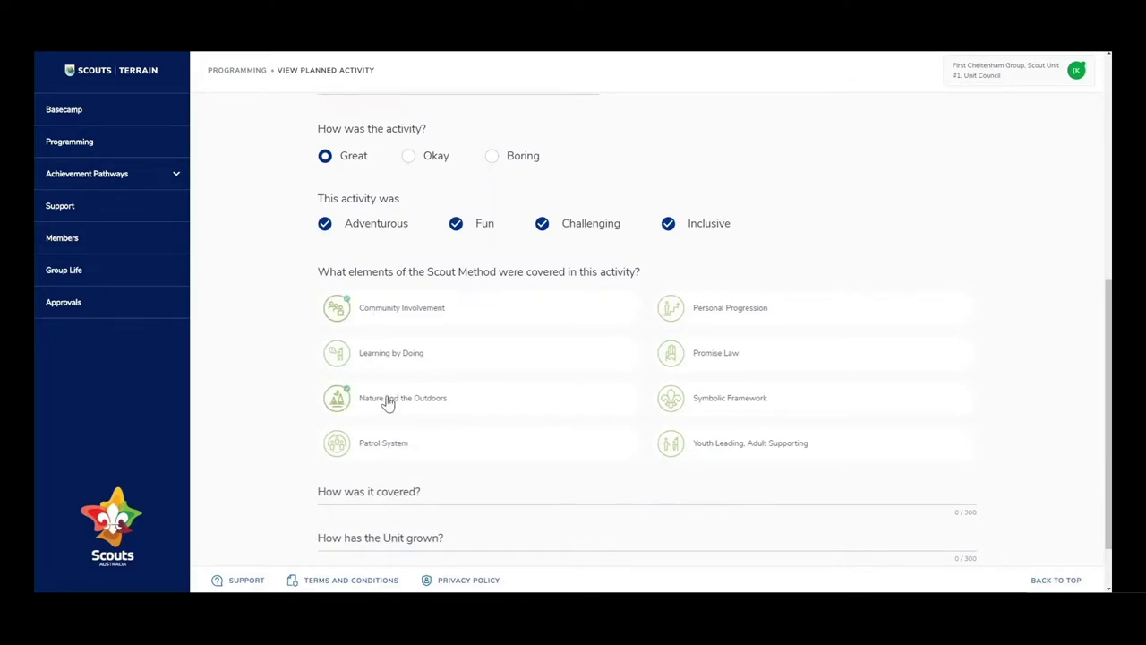
click(397, 358)
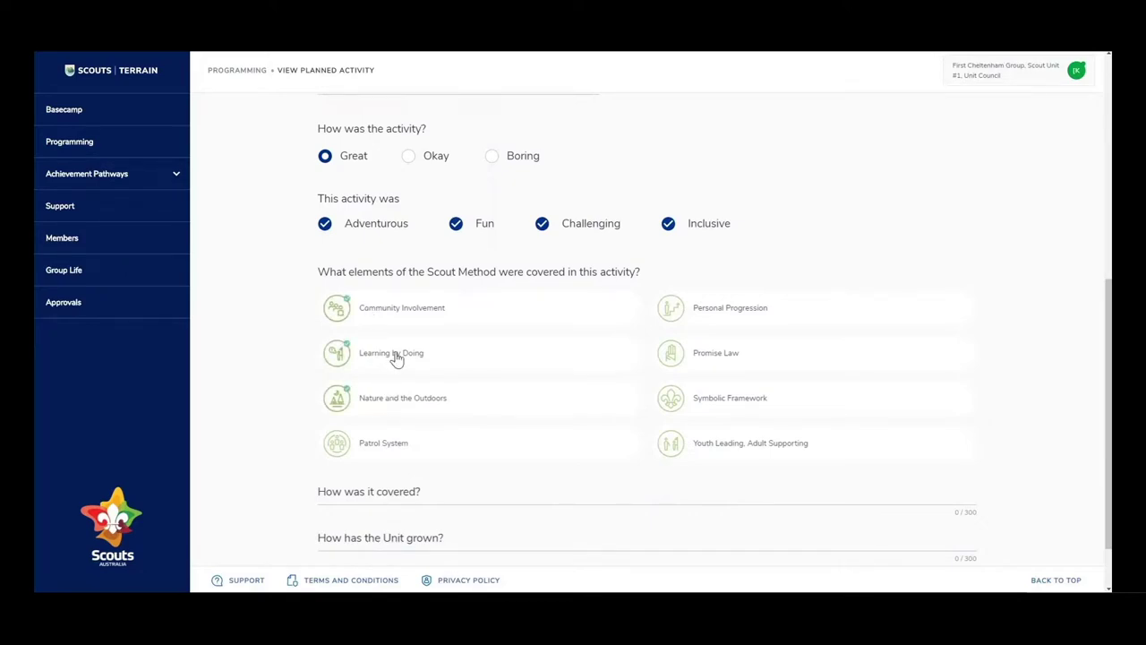
click(752, 450)
scroll(530, 374, down, 1)
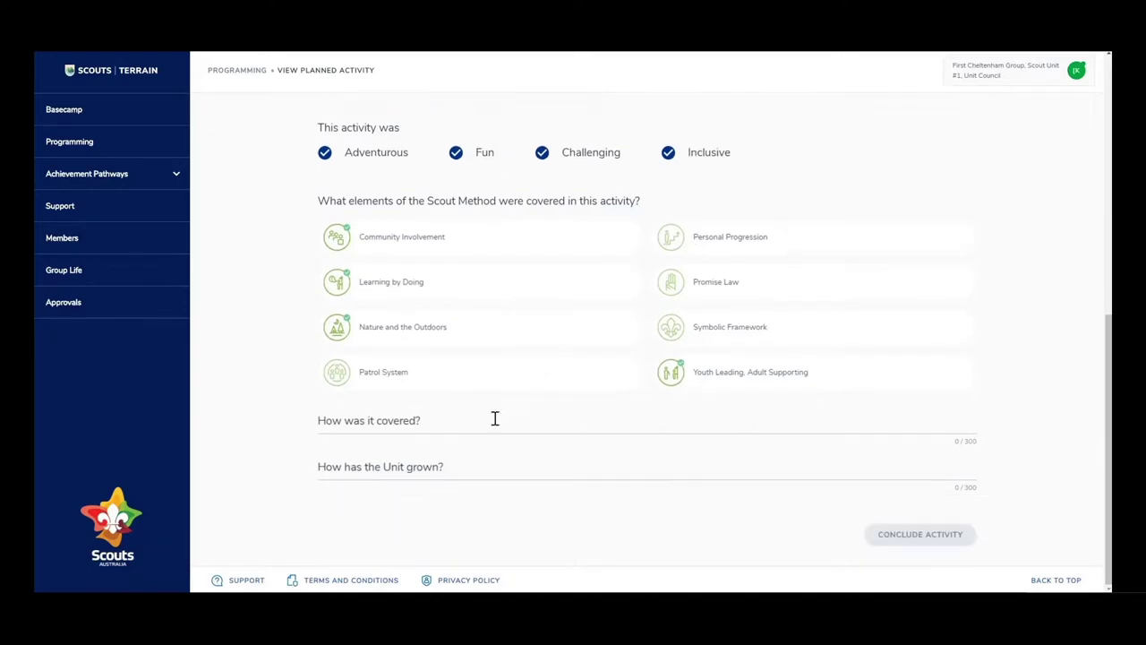
Fill the How was it covered? answer with five placeholder dots (.....).
click(402, 423)
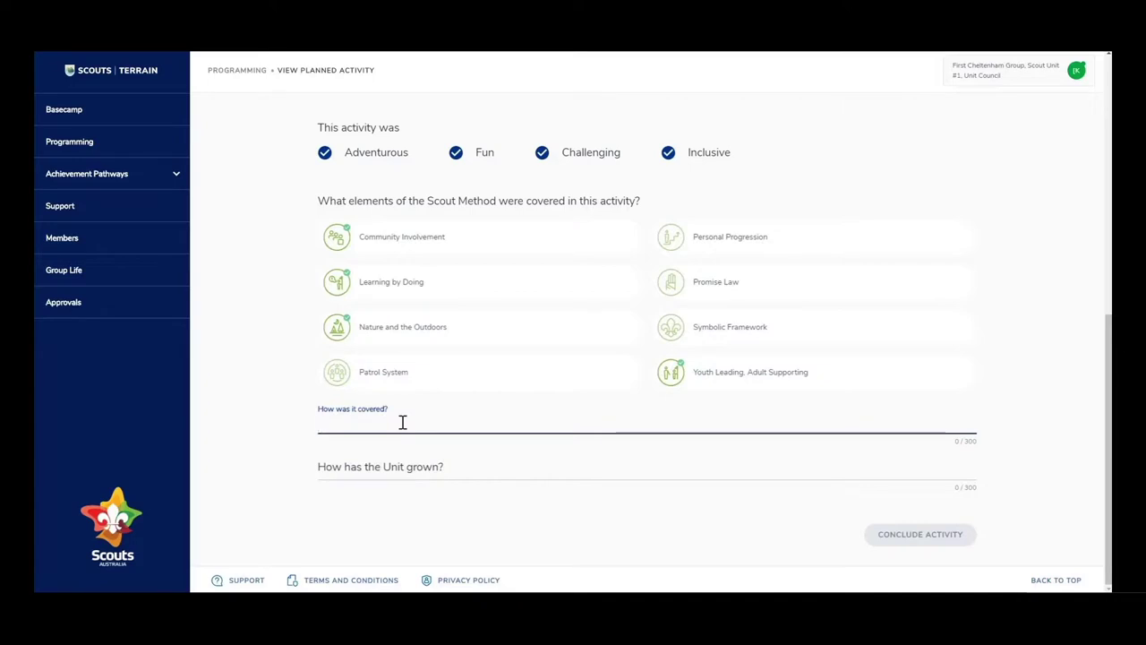
text(.....)
click(352, 417)
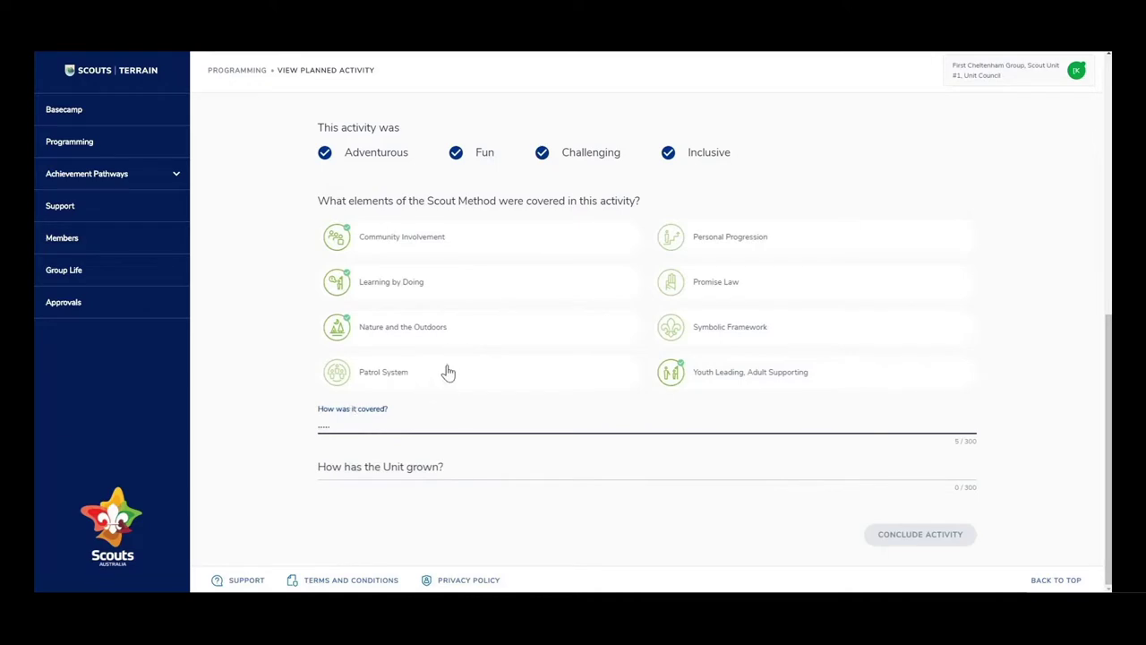
click(362, 424)
click(415, 470)
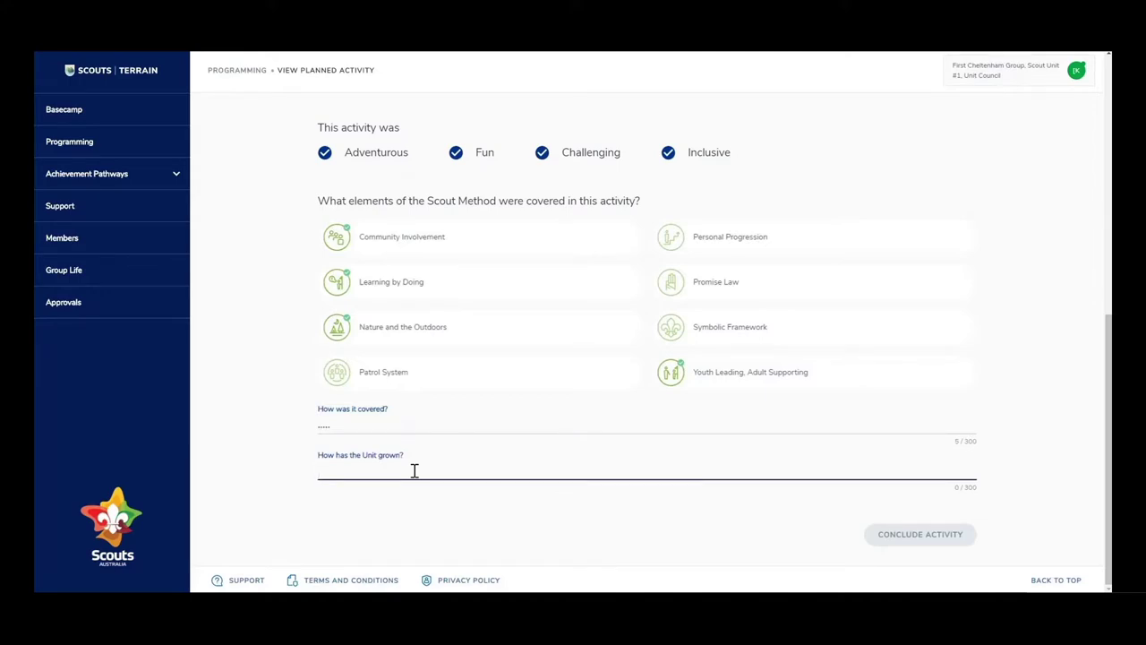
Write that the unit worked better together under water, grew intellectually and socially, and enjoyed the experience.
text(we learnt)
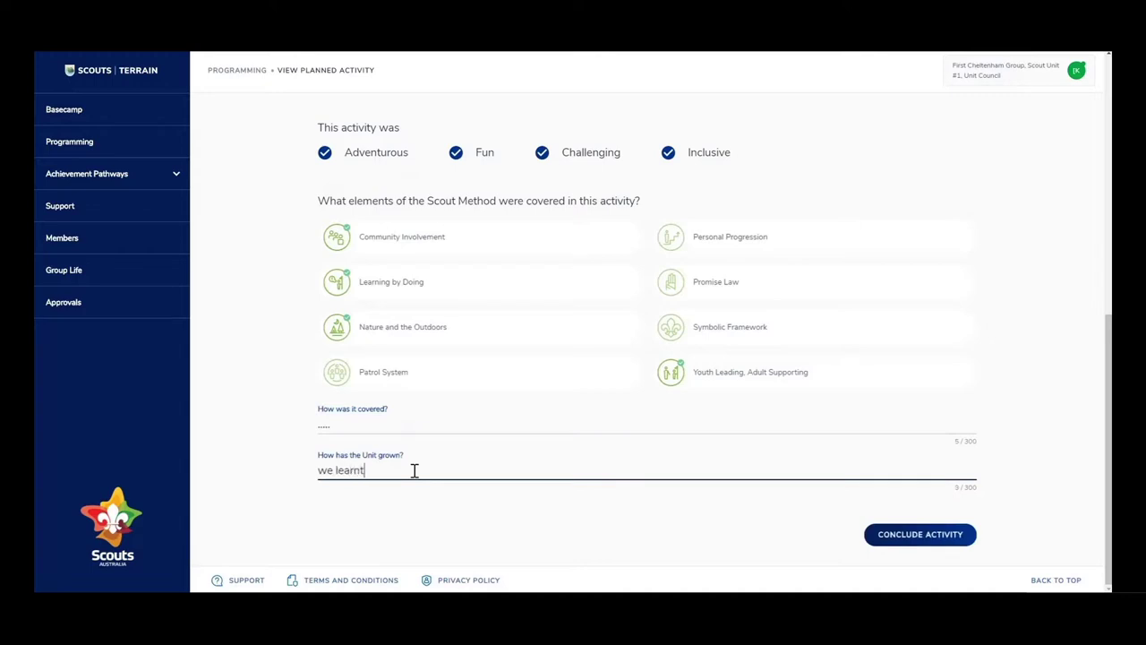
text( how to work bettwer)
key(BackSpace)
key(BackSpace)
text(er together under w)
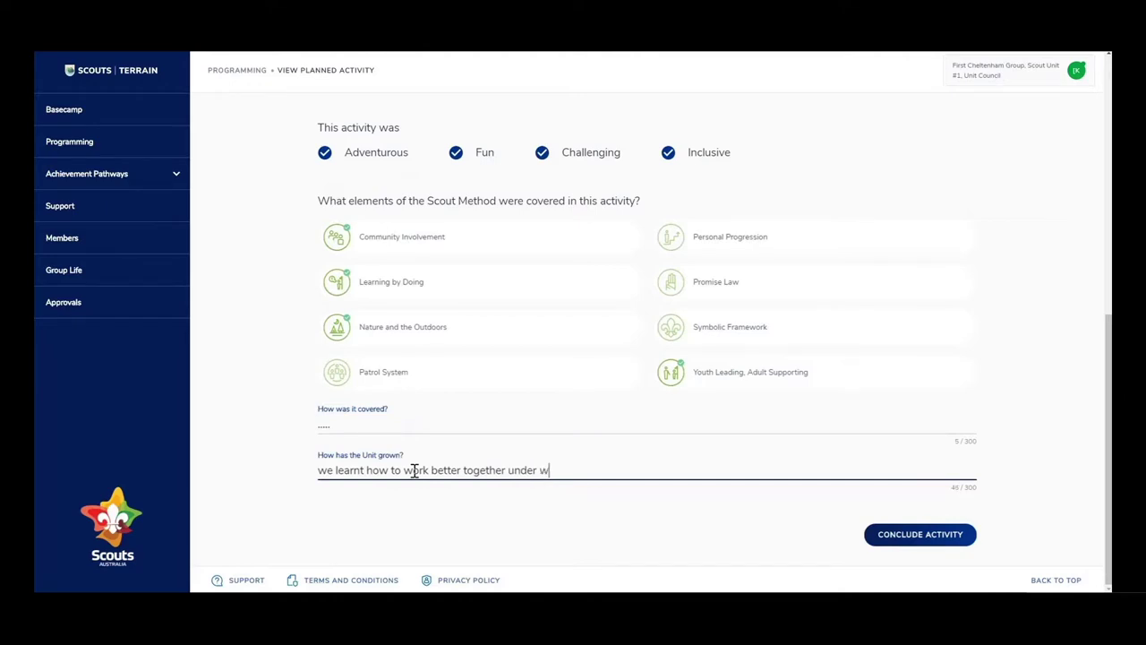
text(ater - interlectual)
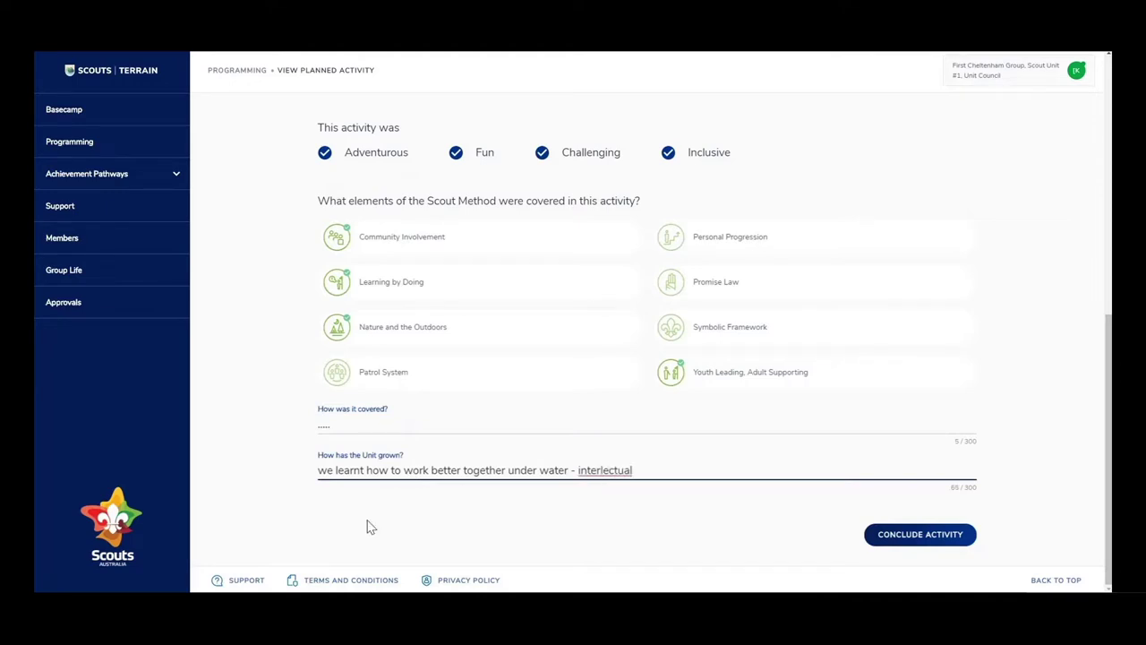
right_click(594, 473)
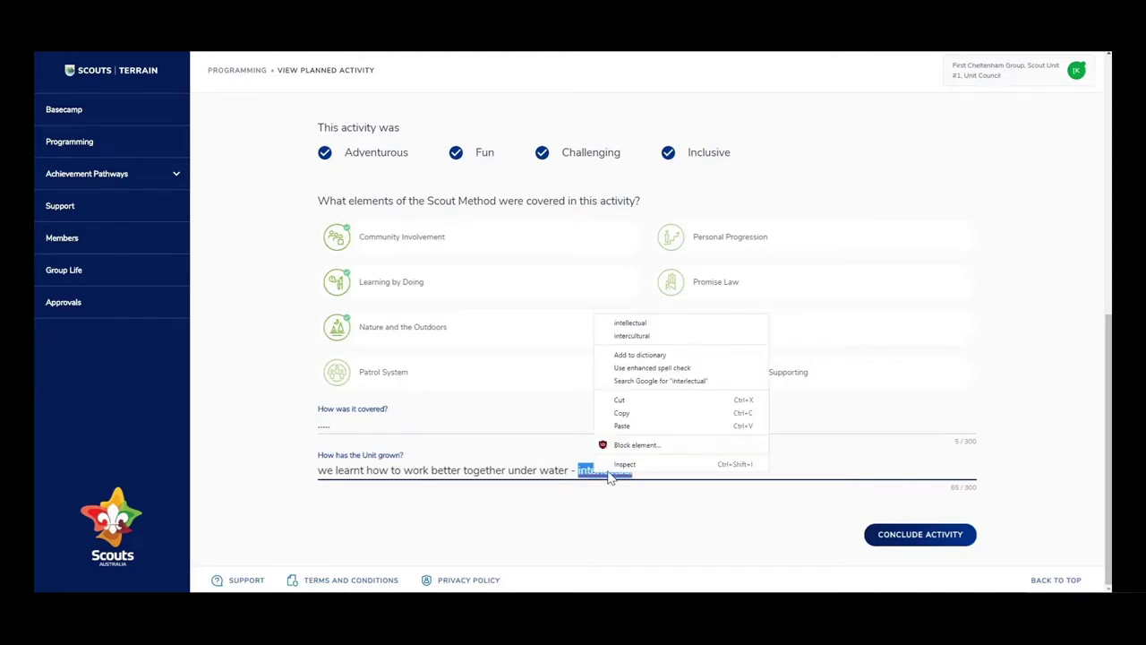
click(663, 323)
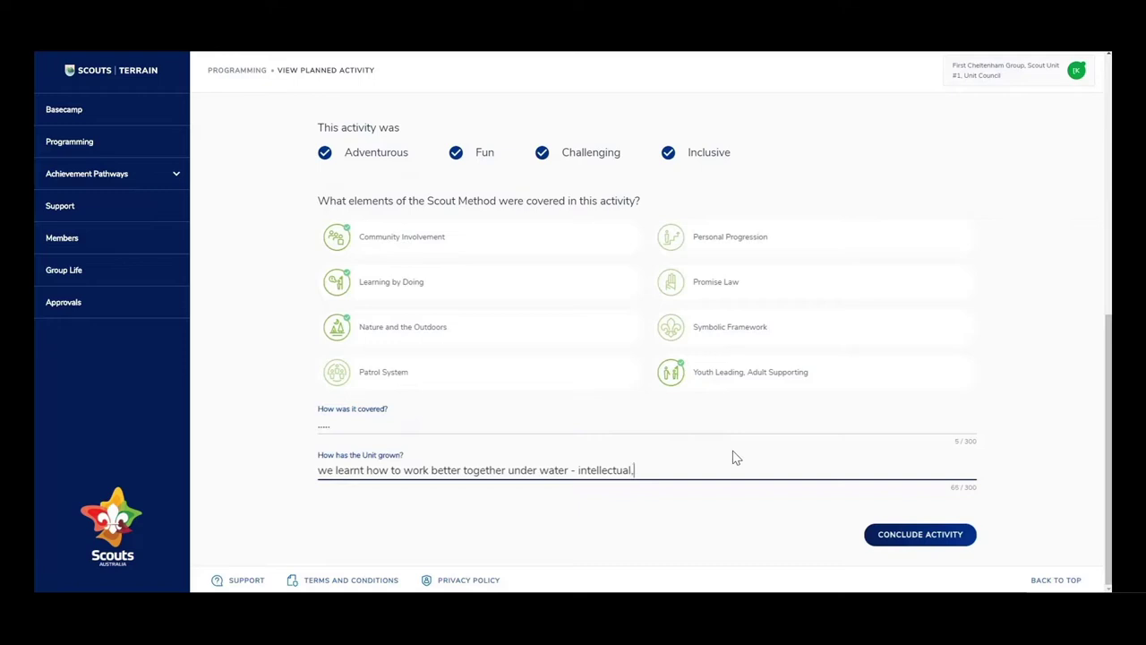
text(, Social)
text(en)
key(BackSpace)
key(BackSpace)
text(we enjoyed the experience)
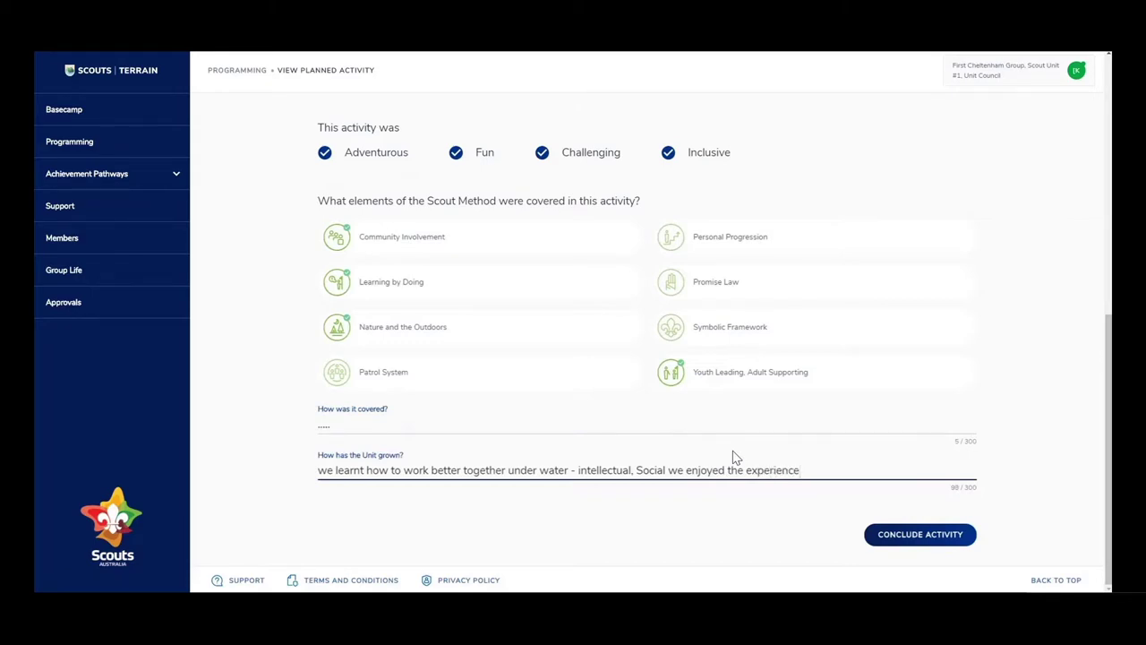
text(.)
Conclude the Snorkelling activity with its review and dismiss the confirmation message.
click(925, 545)
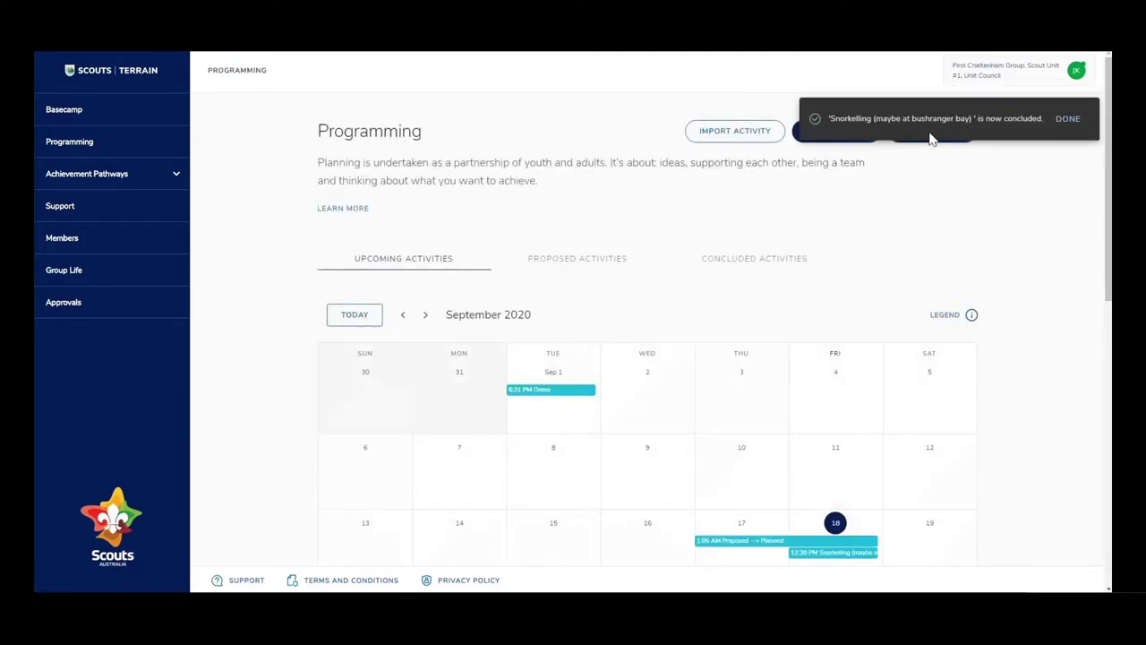
click(1069, 119)
scroll(832, 343, down, 3)
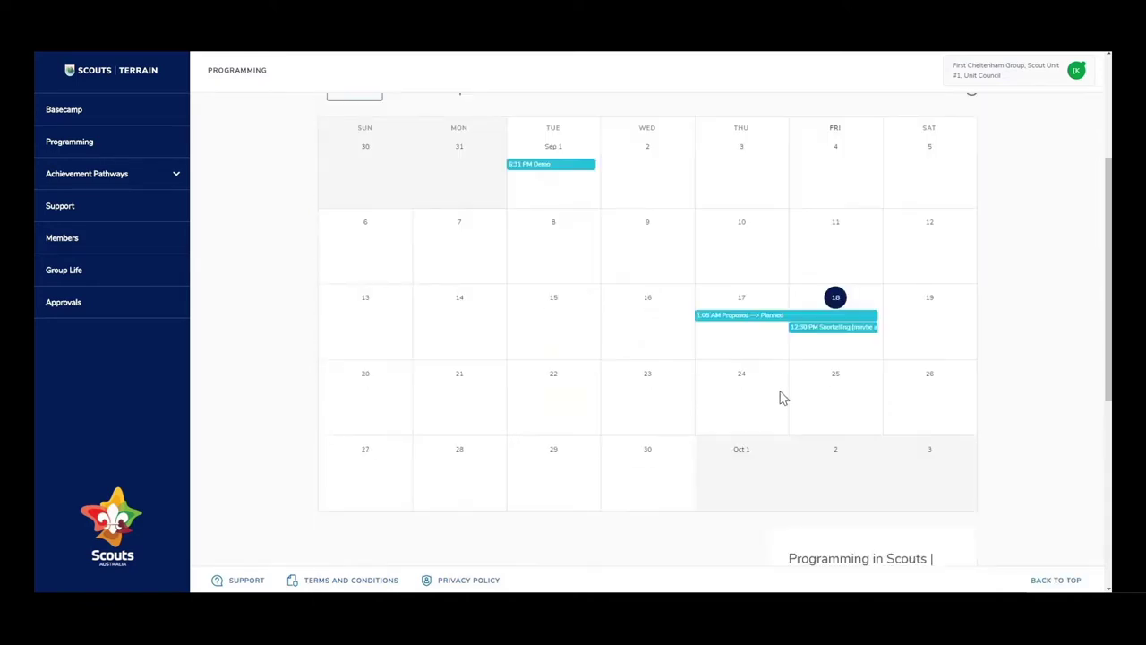
scroll(779, 398, up, 3)
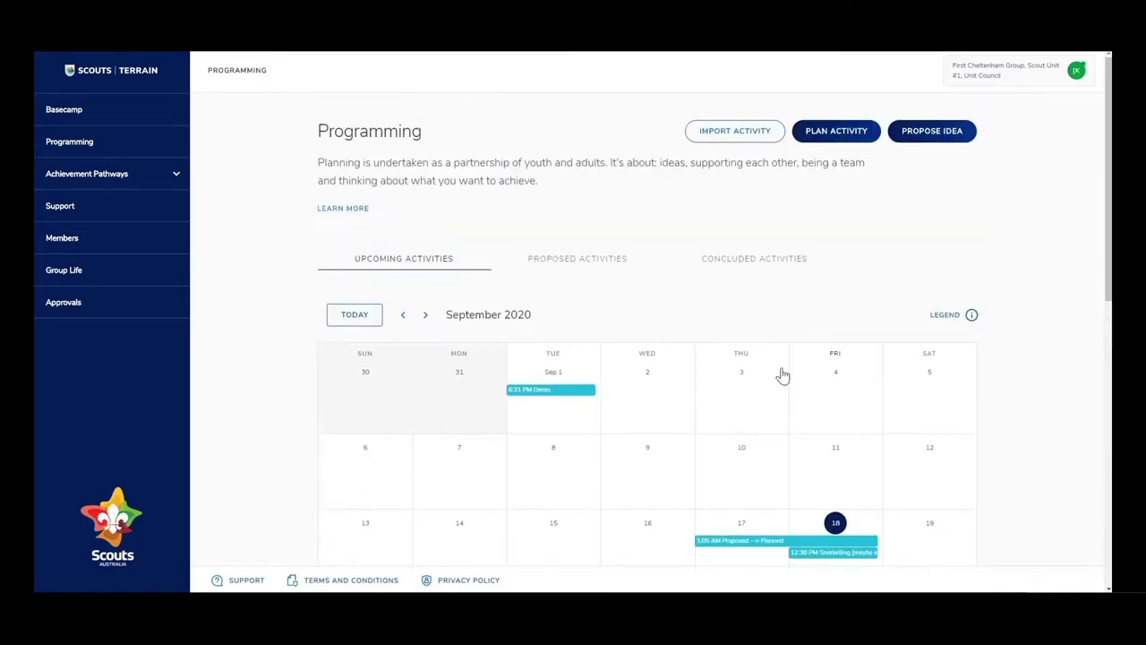
List all concluded activities with Rows per page set to All and open Snorkelling's review.
click(757, 265)
scroll(649, 341, down, 2)
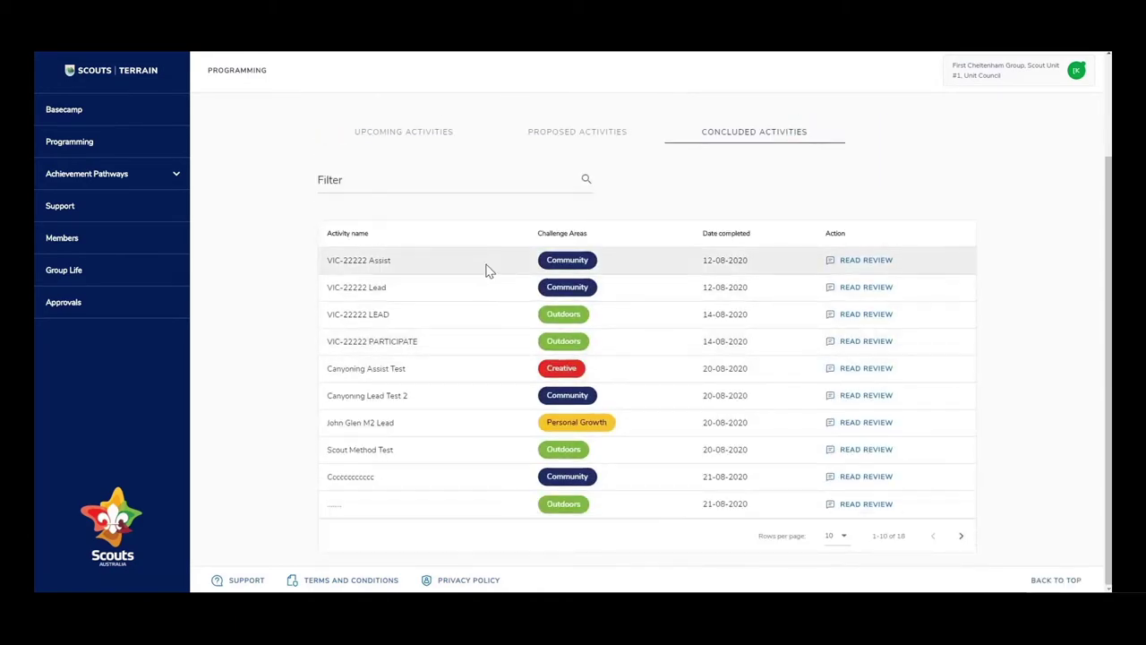
click(842, 539)
click(840, 568)
scroll(529, 428, down, 2)
scroll(530, 428, down, 1)
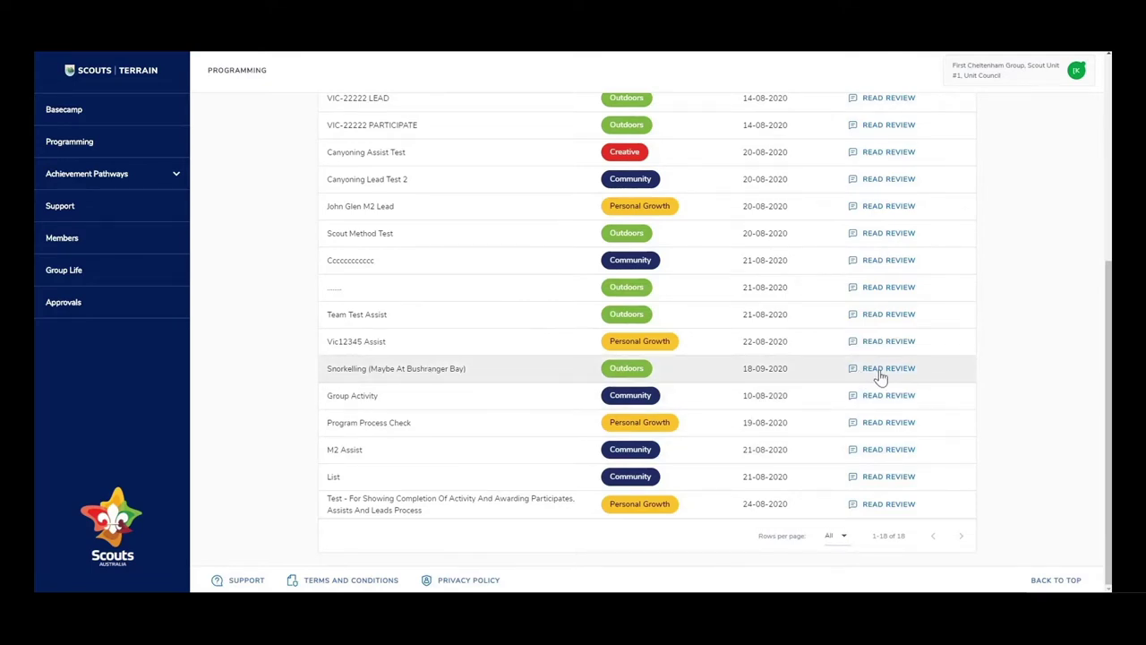
click(852, 377)
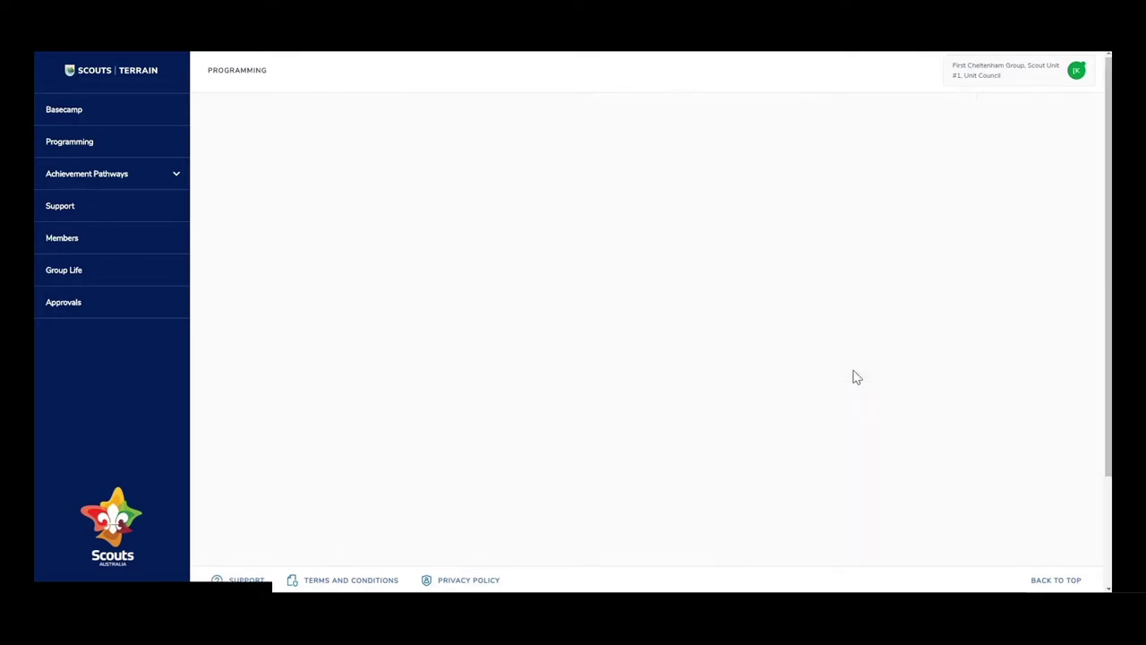
scroll(441, 227, down, 3)
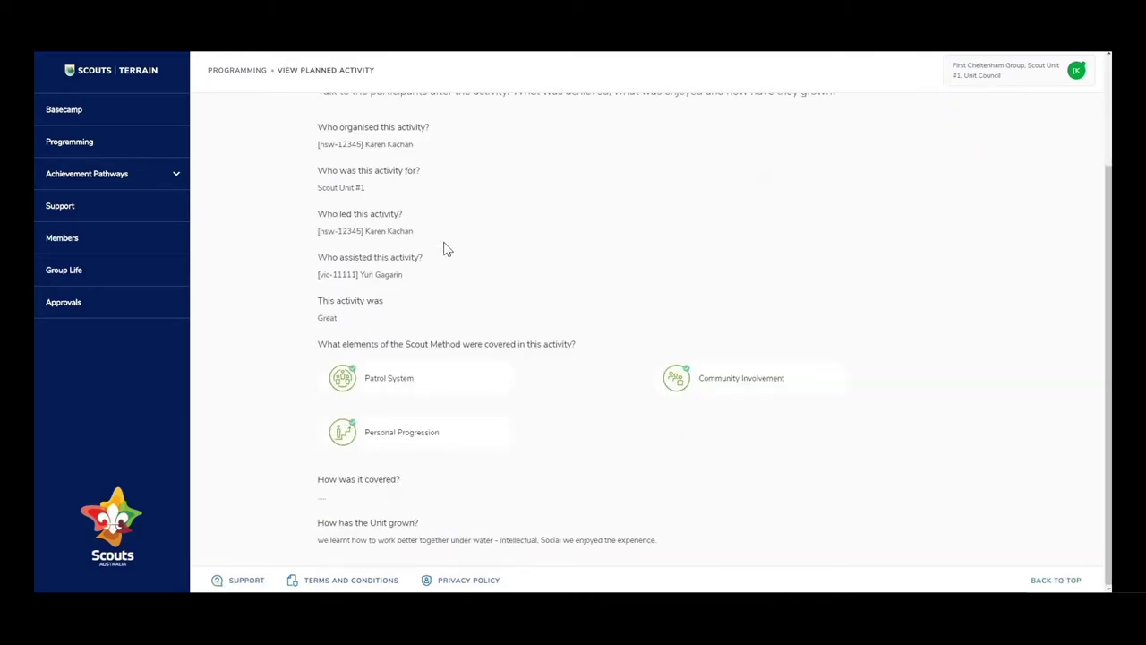
scroll(432, 488, up, 3)
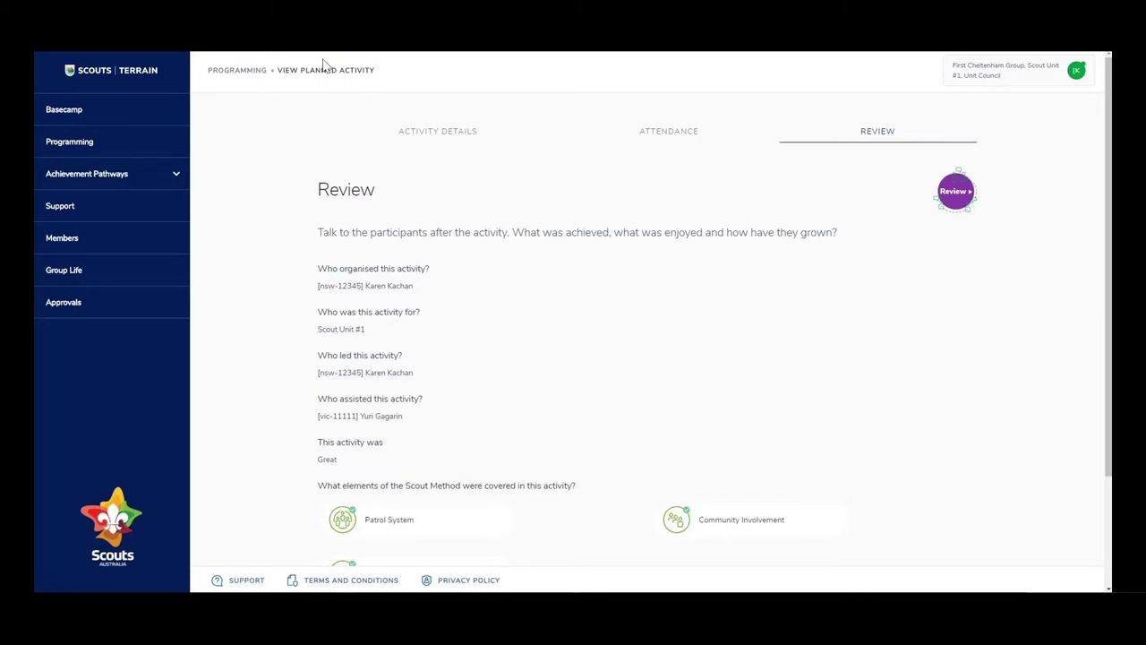
click(227, 72)
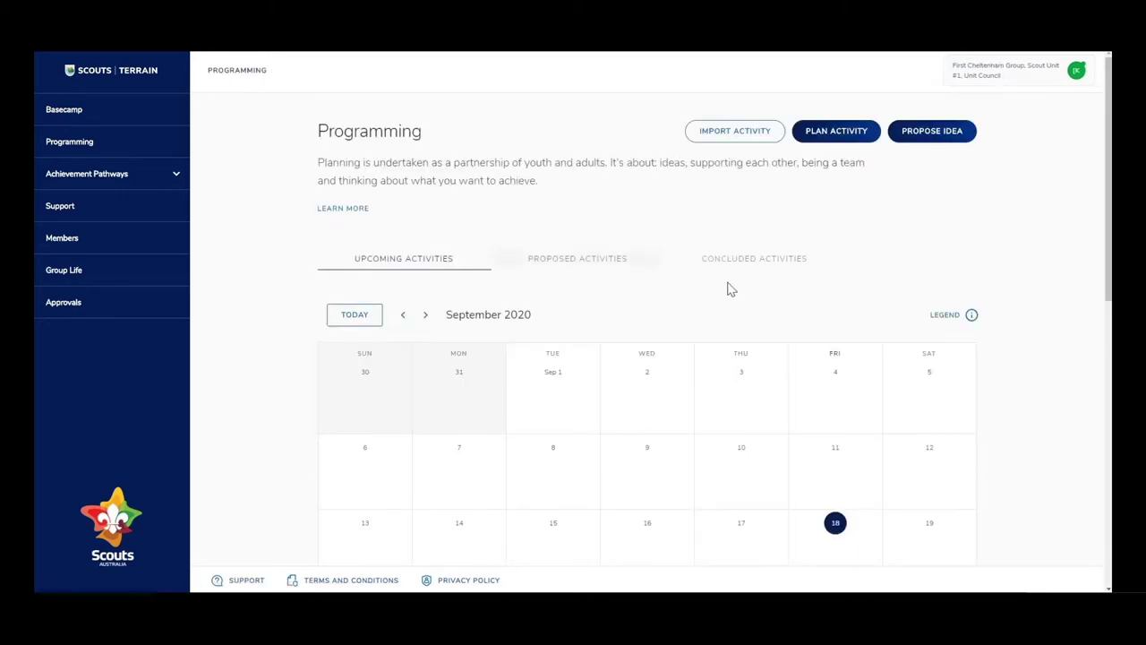
scroll(727, 289, down, 5)
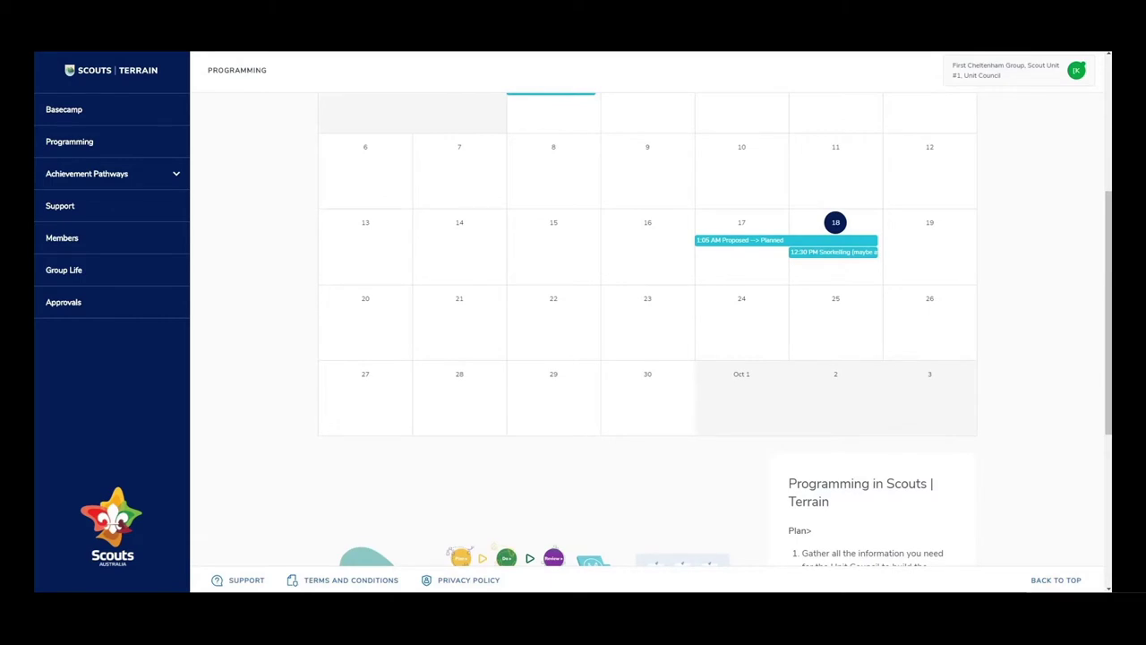
scroll(1006, 435, up, 5)
scroll(1015, 438, down, 9)
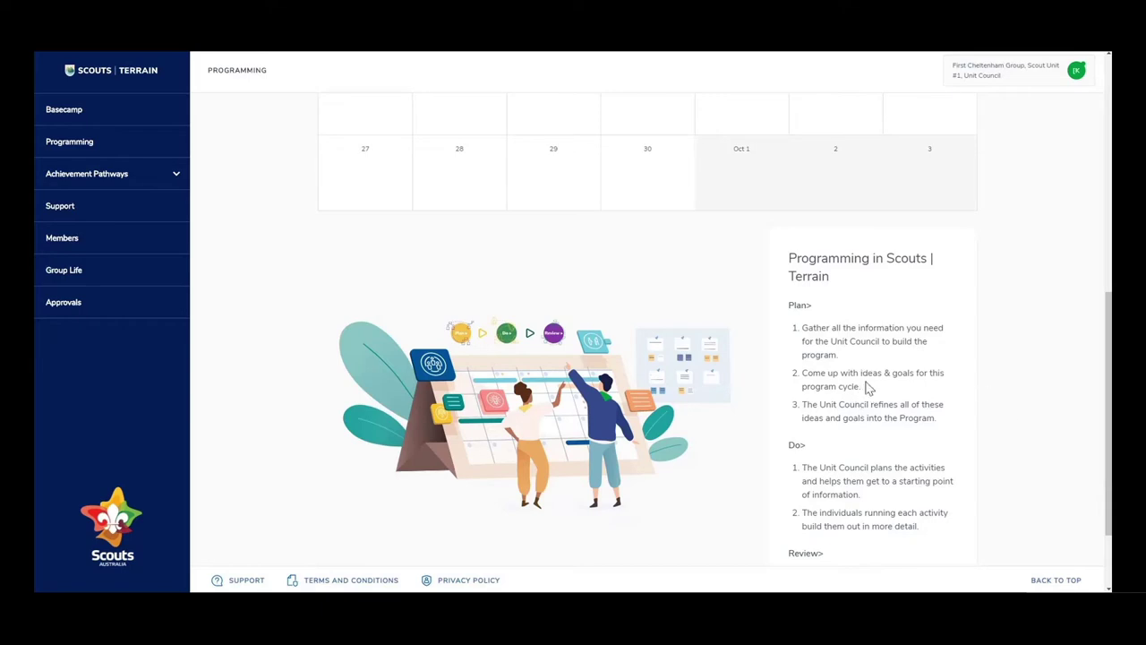
scroll(865, 390, up, 6)
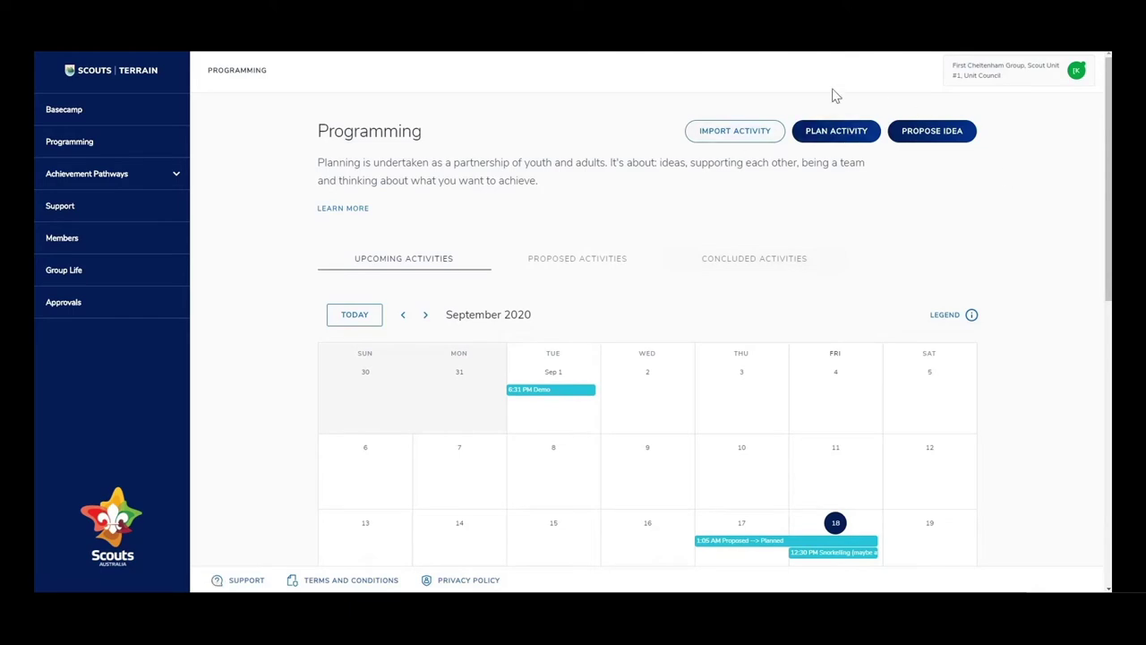
scroll(874, 260, down, 6)
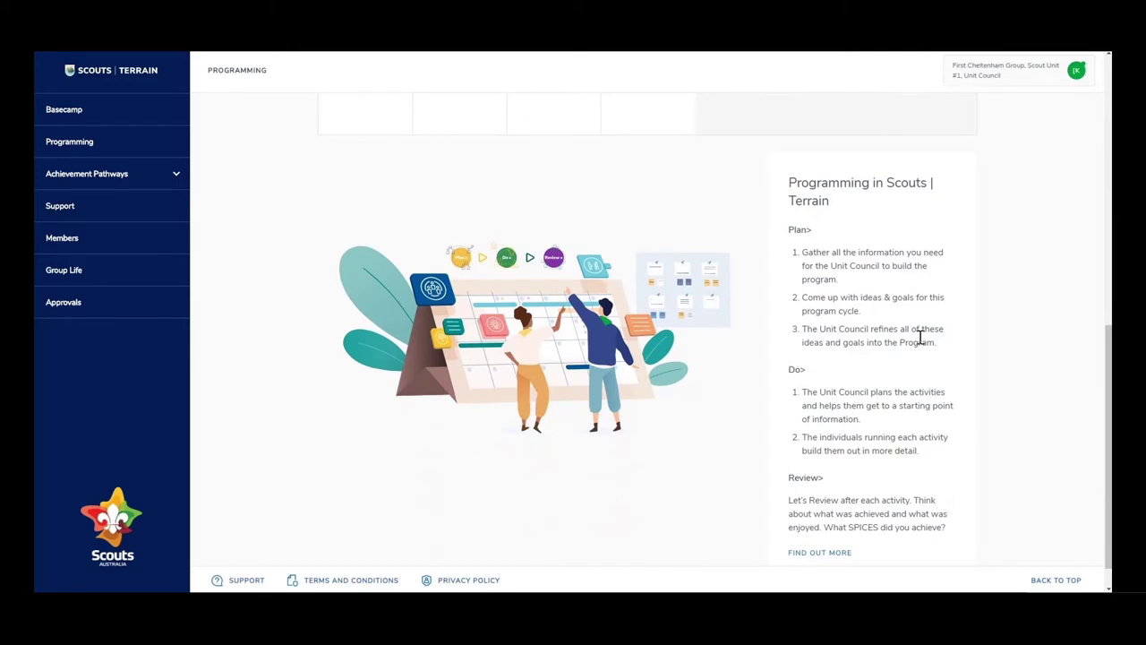
scroll(920, 336, up, 10)
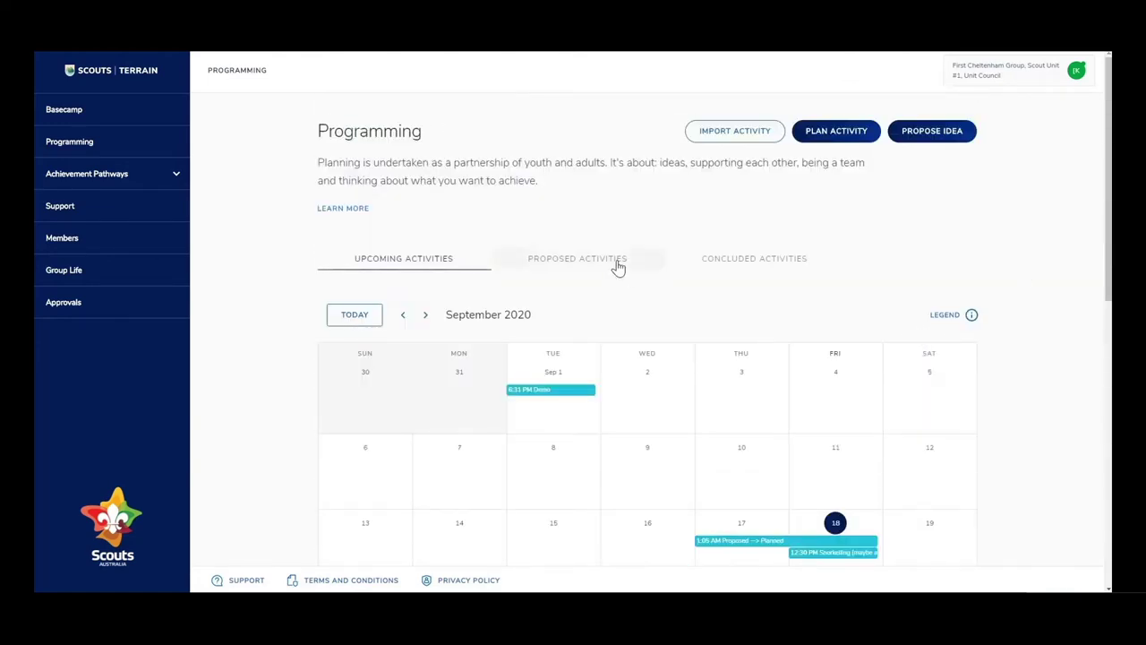
click(617, 266)
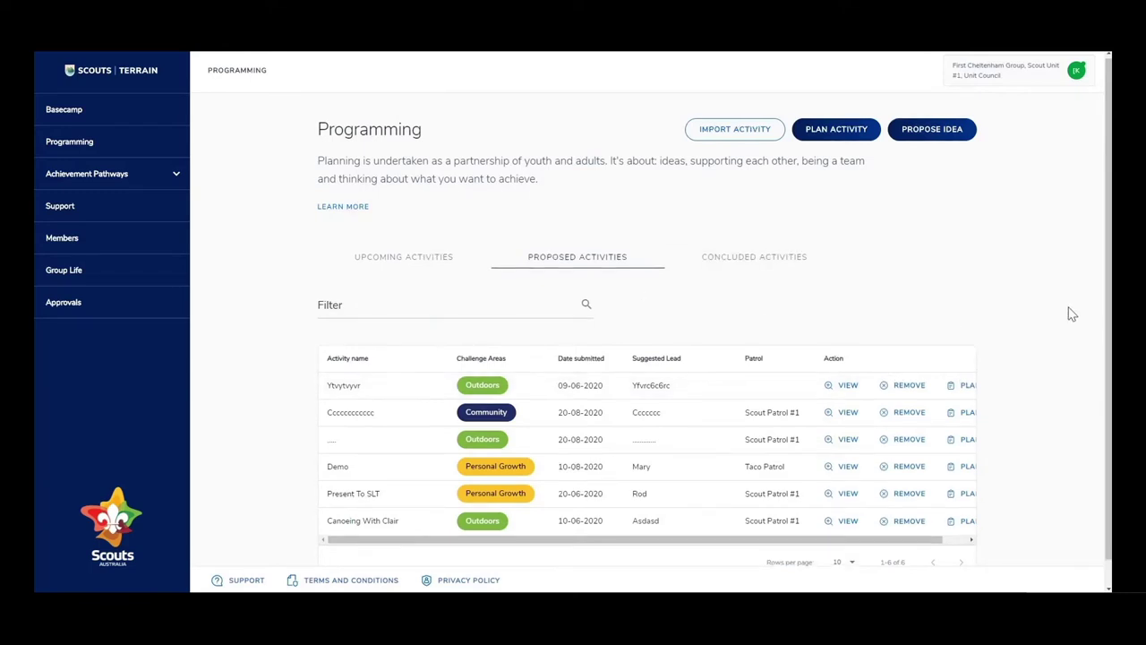
scroll(1069, 322, down, 1)
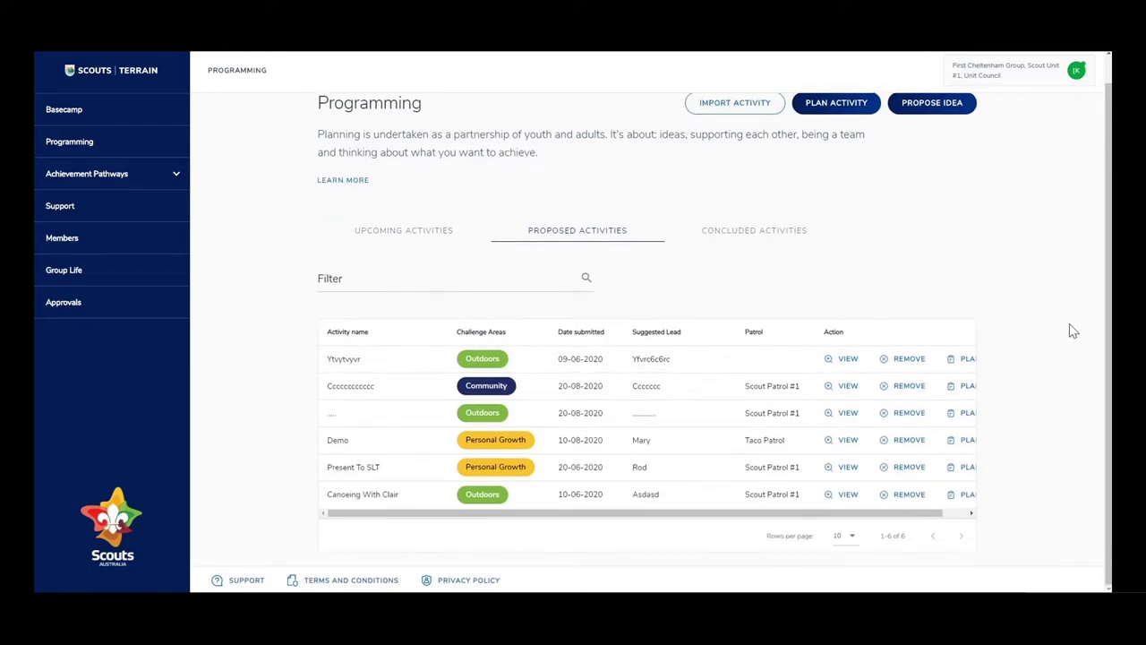
click(429, 240)
scroll(1020, 386, down, 6)
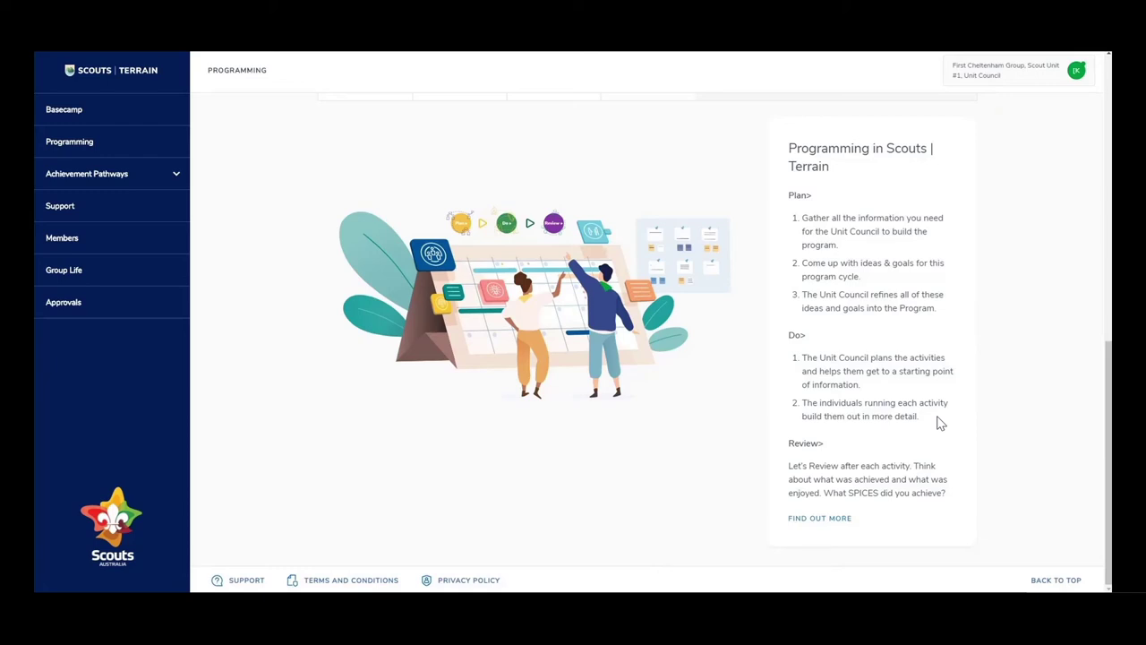
scroll(980, 419, up, 10)
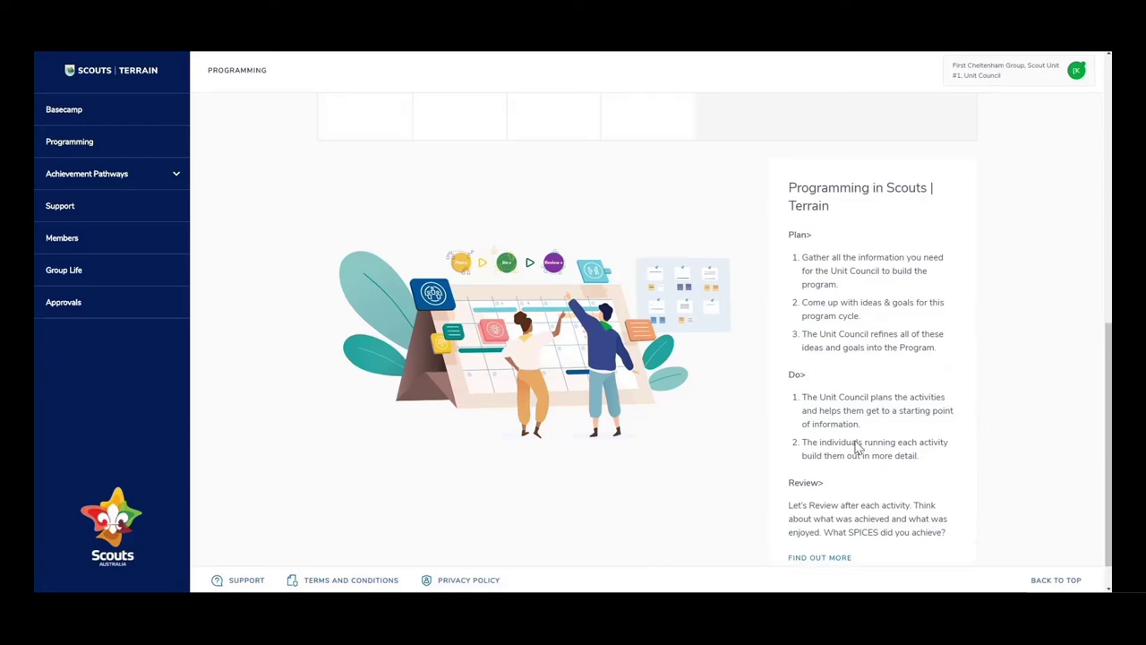